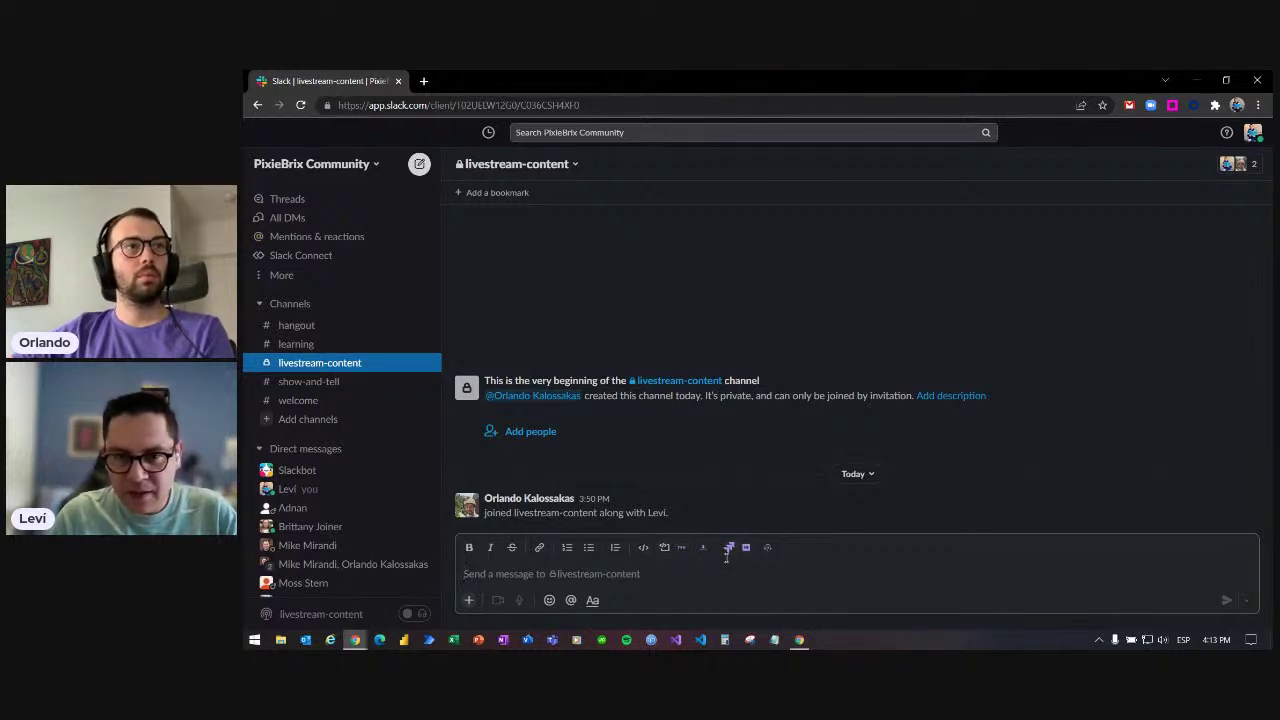
# - Scroll up in the Slack channel and launch the PixieBrix shortcut that opens YouTube
pyautogui.scroll(5, 732, 561)
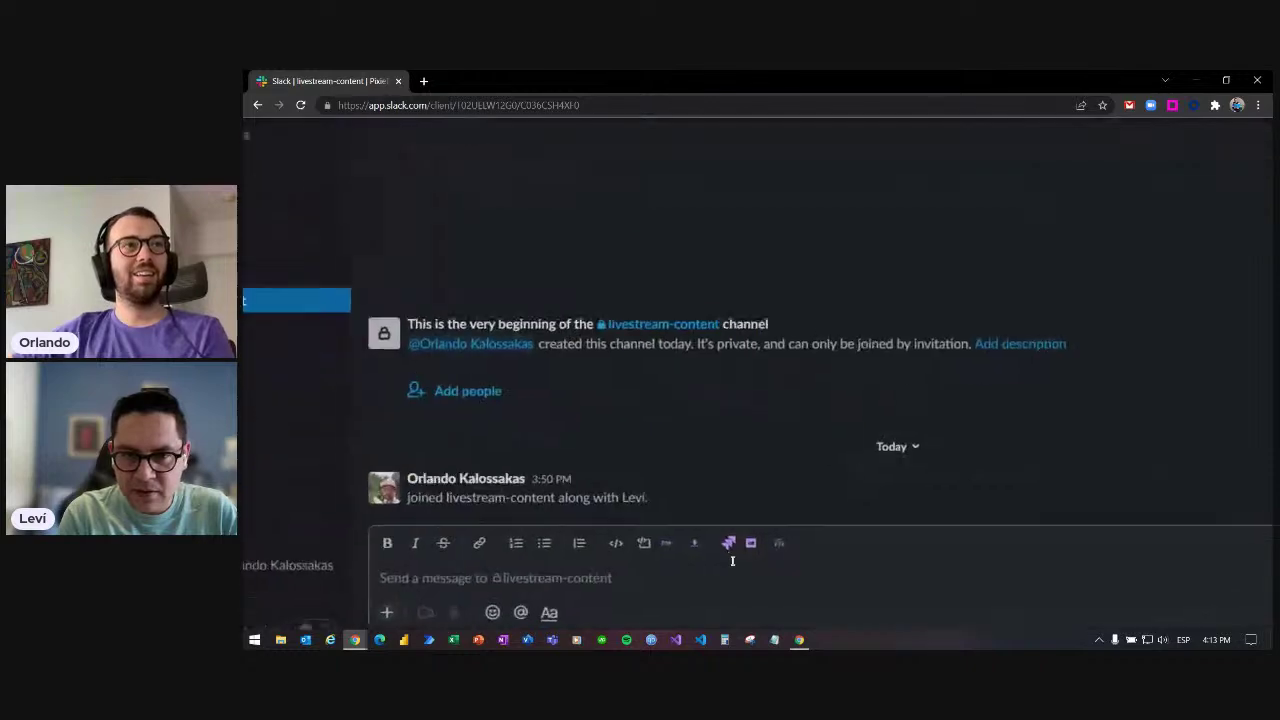
pyautogui.scroll(3, 732, 561)
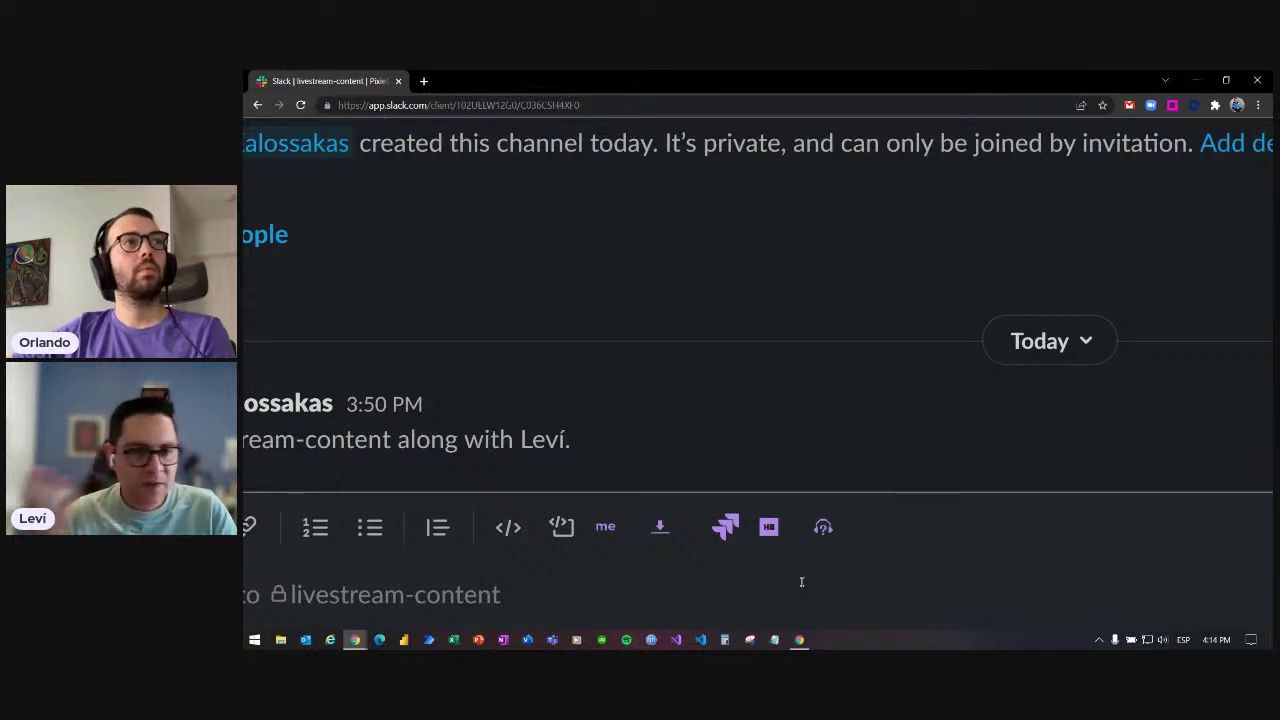
pyautogui.click(823, 529)
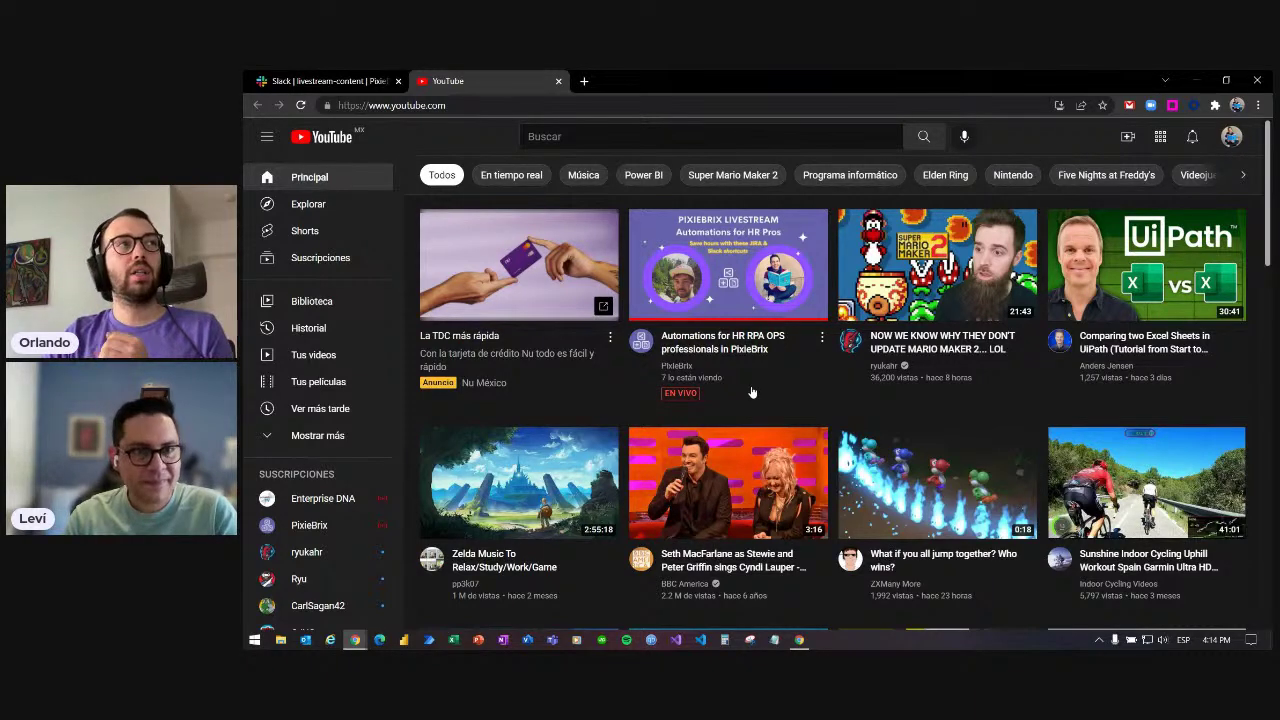
# - Back in Slack, reset the page zoom and launch the PixieBrix HackerRank shortcut
pyautogui.click(332, 84)
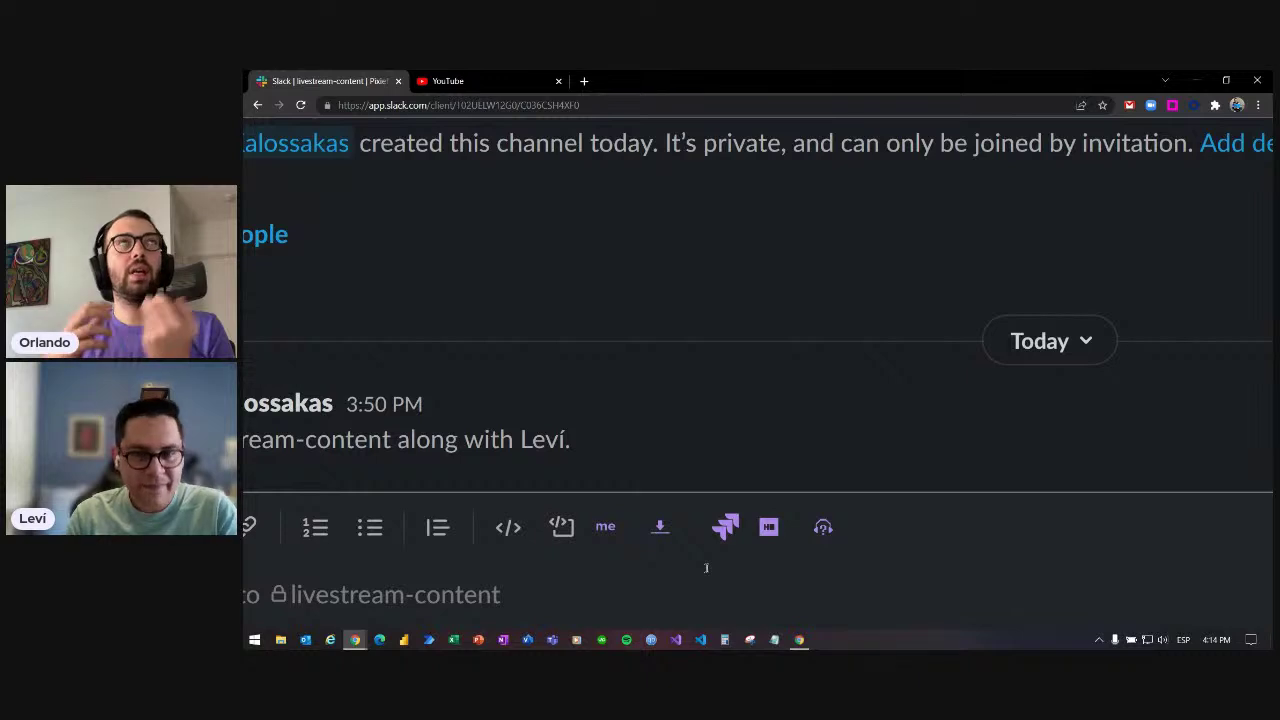
pyautogui.hotkey('ctrl', '0')
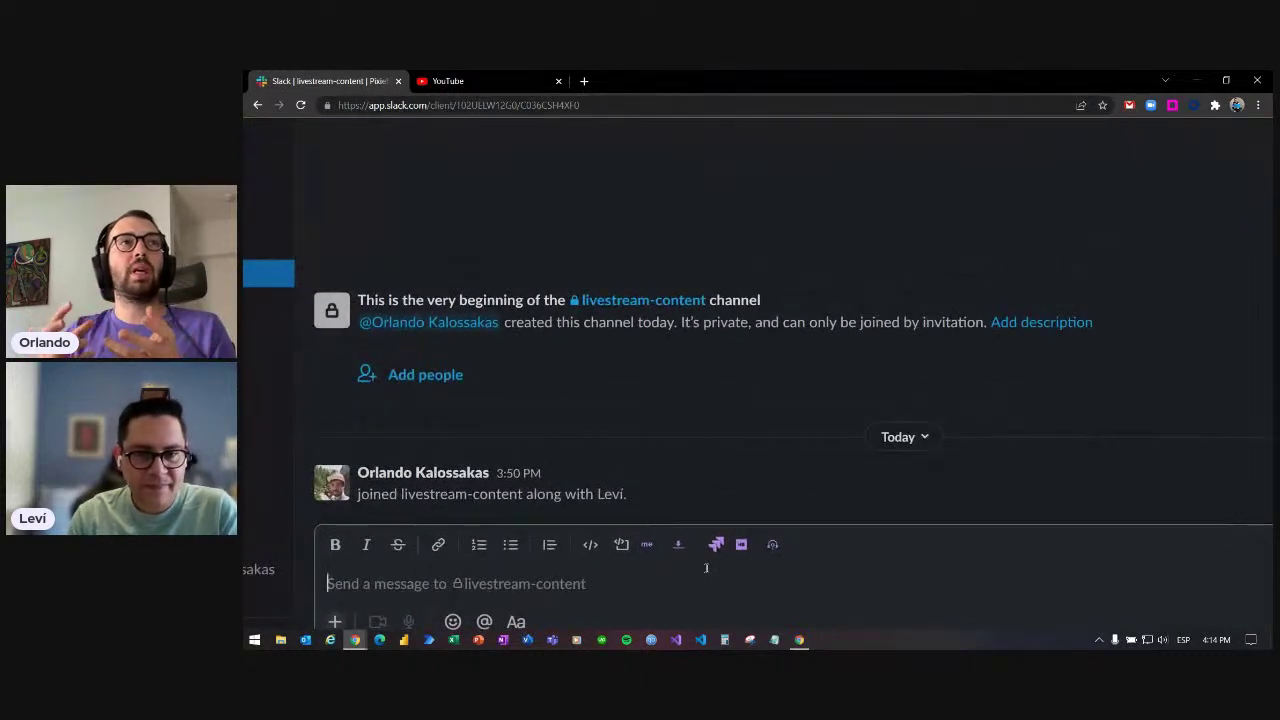
pyautogui.click(705, 578)
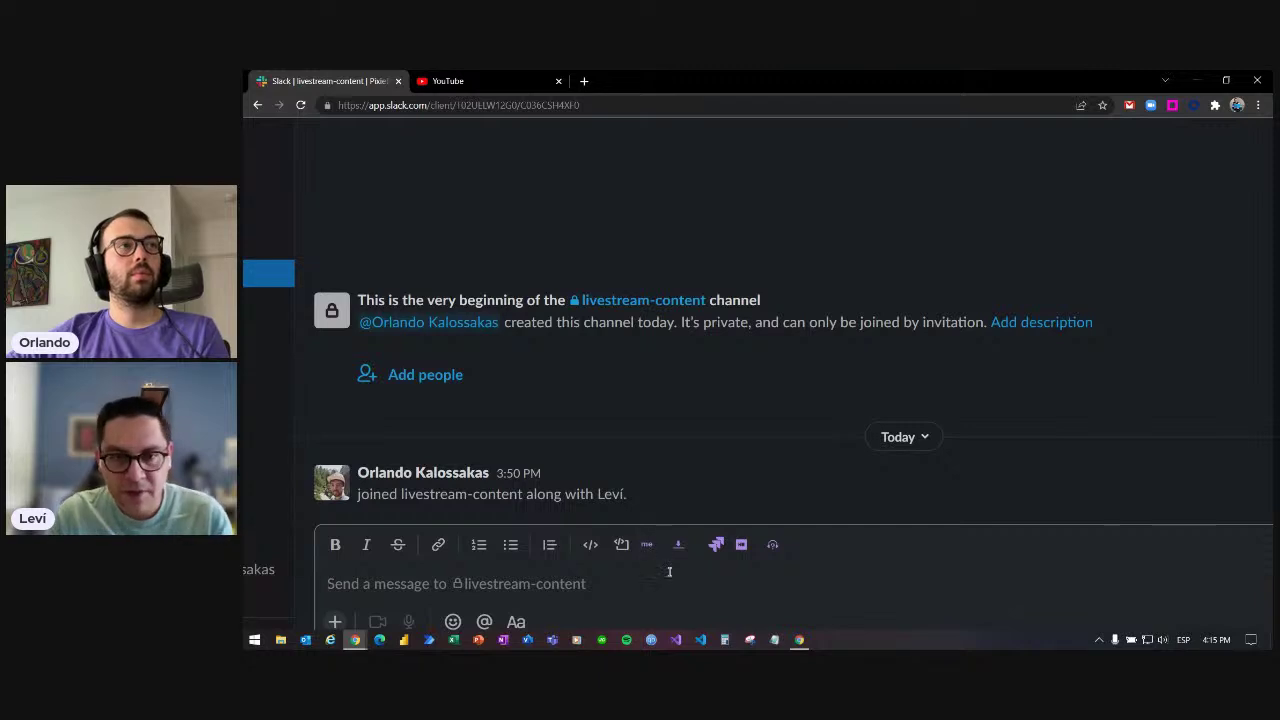
pyautogui.click(740, 546)
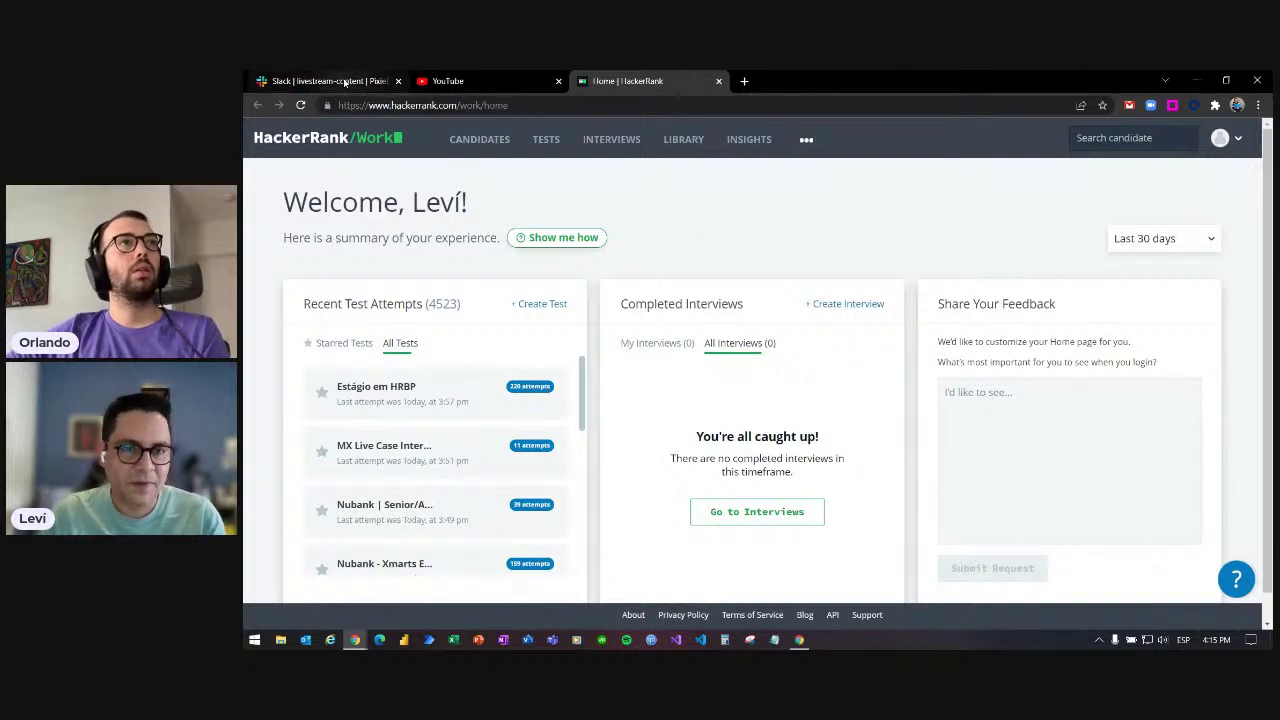
# - Type 'hack' in a new browser tab, then return to Slack and zoom the page out
pyautogui.click(744, 81)
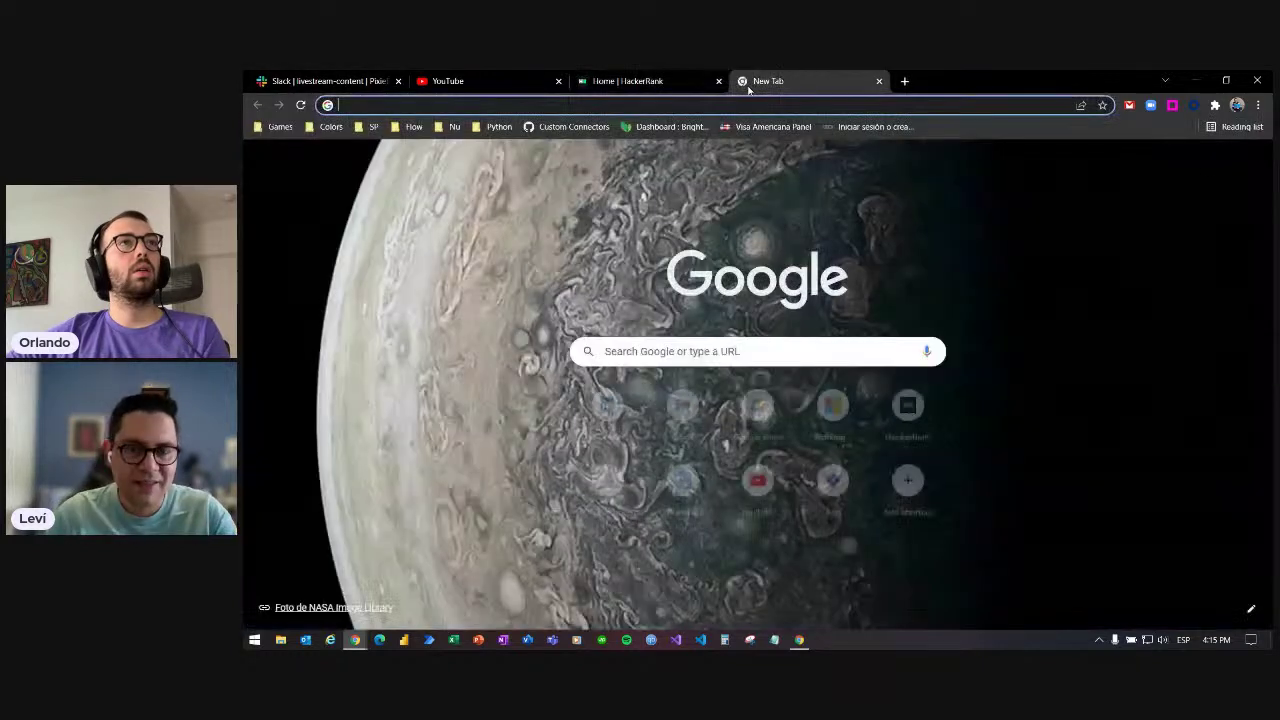
pyautogui.write('hack')
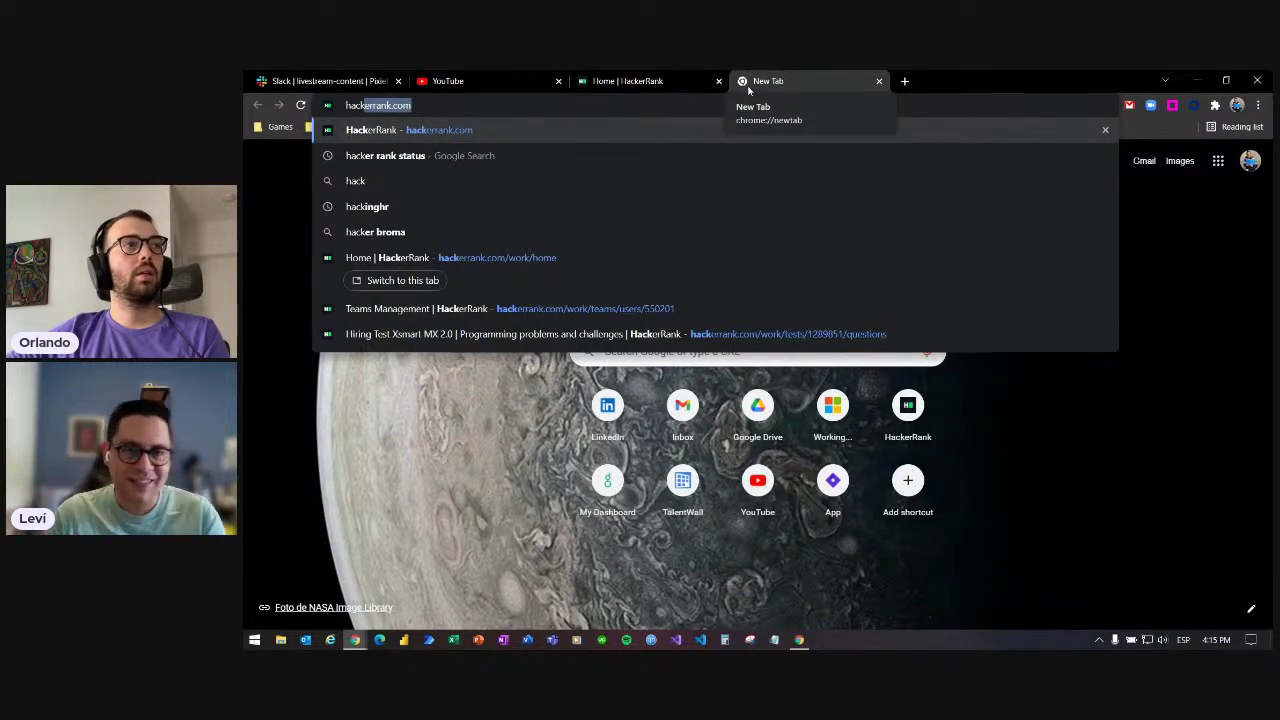
pyautogui.click(320, 81)
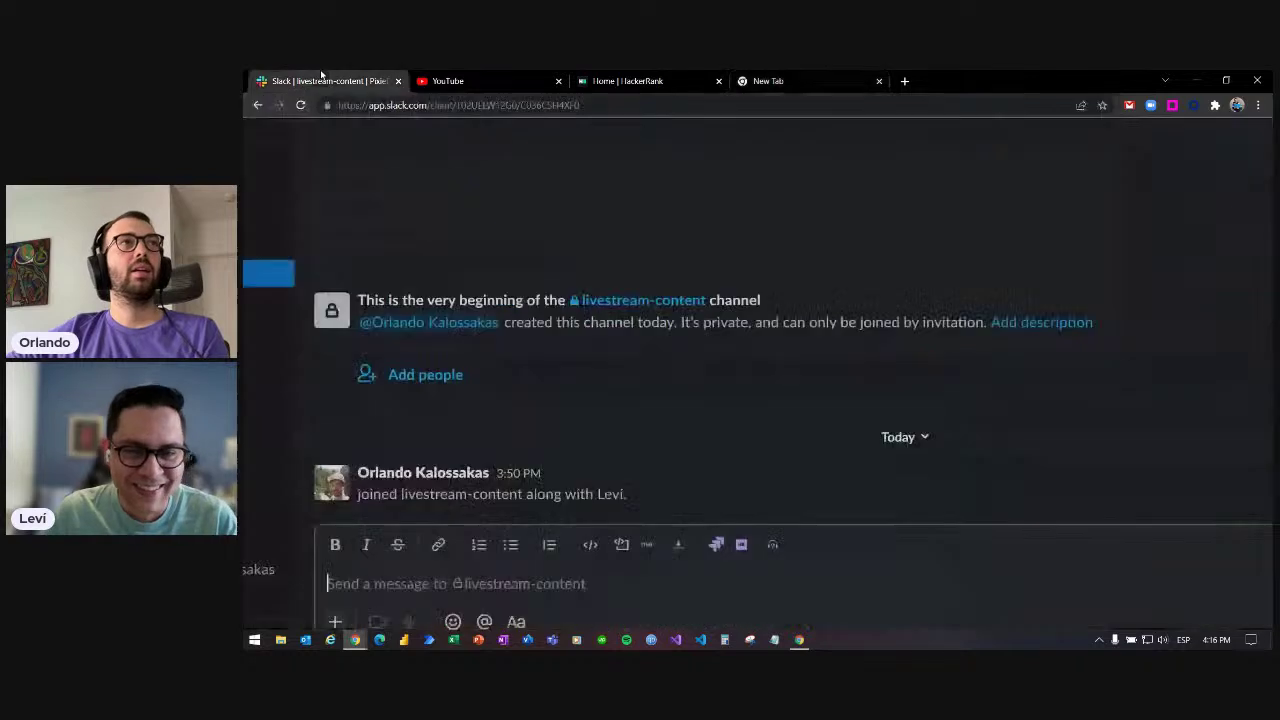
pyautogui.click(783, 608)
pyautogui.click(787, 595)
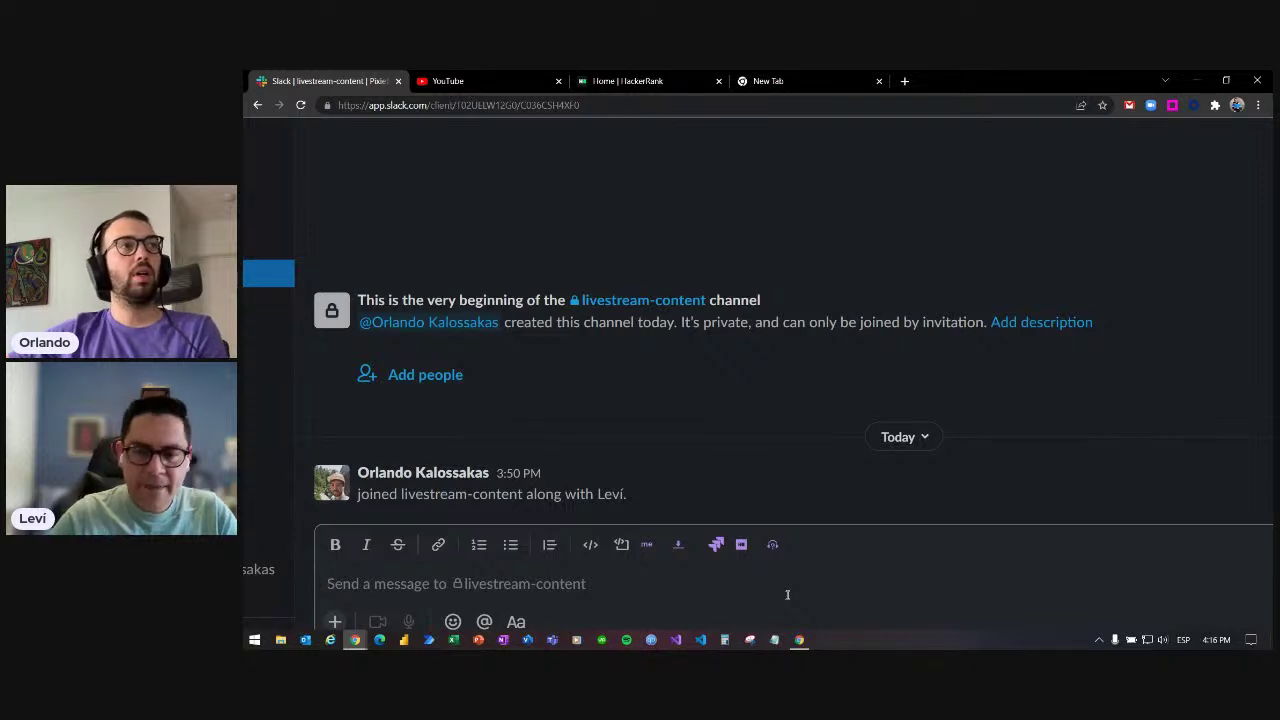
pyautogui.hotkey('ctrl', '-')
pyautogui.hotkey('ctrl', '-')
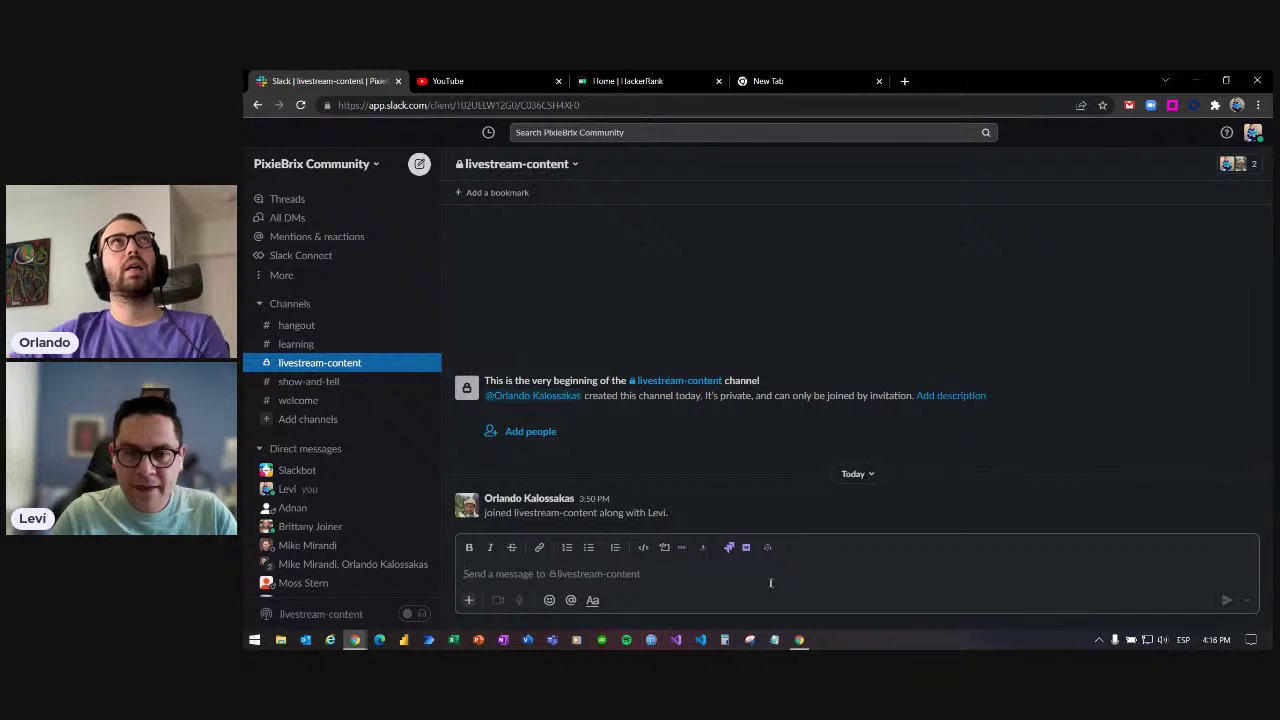
# - Close the New Tab, YouTube and HackerRank tabs and select the provisioning message text
pyautogui.click(879, 81)
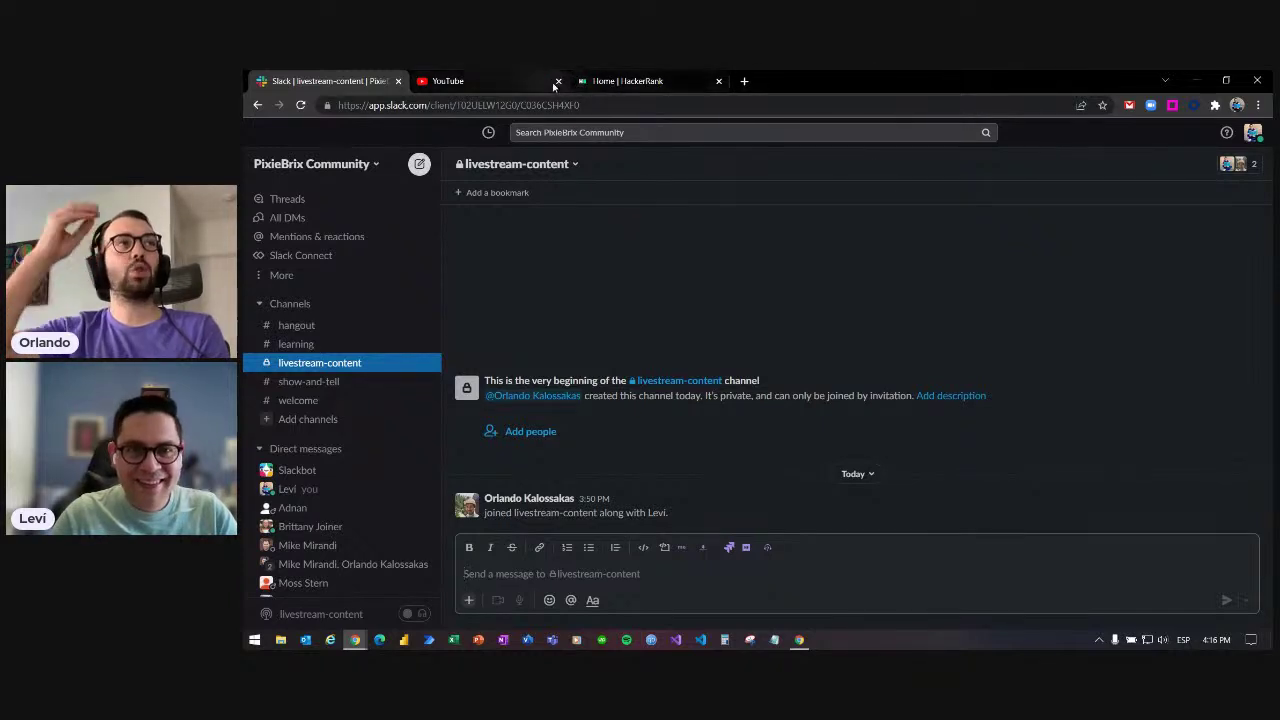
pyautogui.click(558, 81)
pyautogui.click(558, 81)
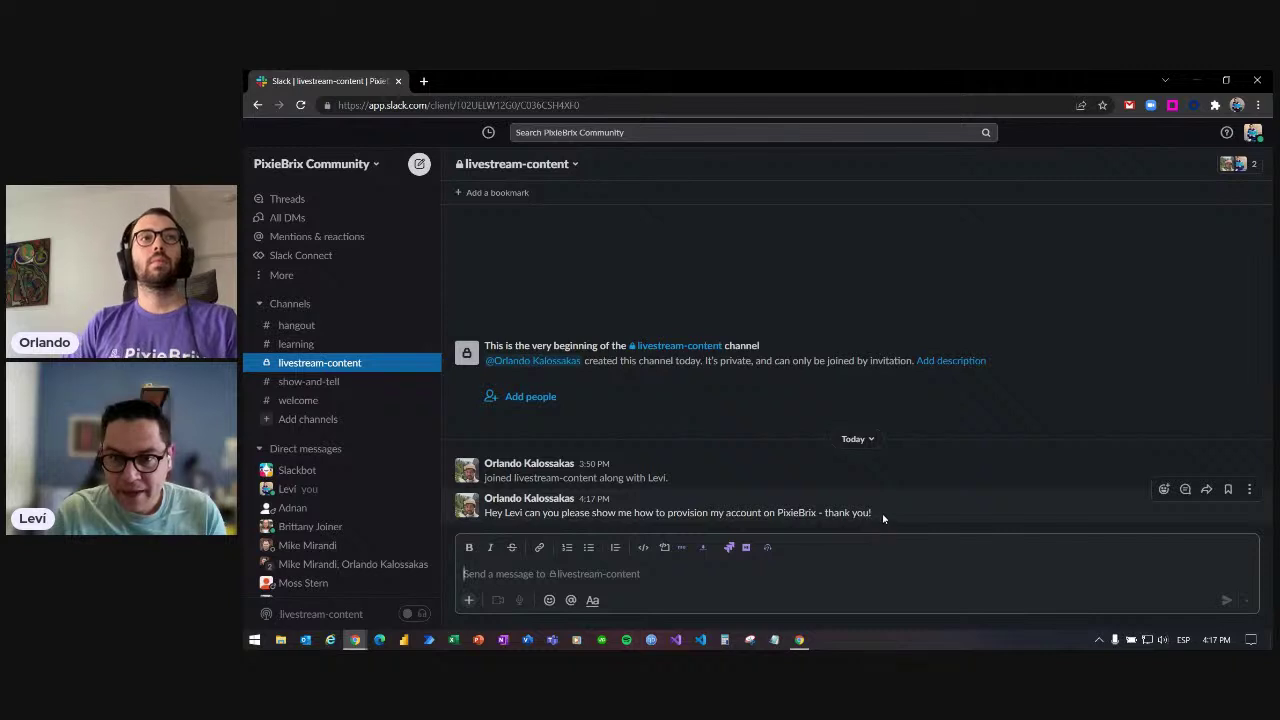
pyautogui.moveTo(881, 513); pyautogui.dragTo(485, 515)
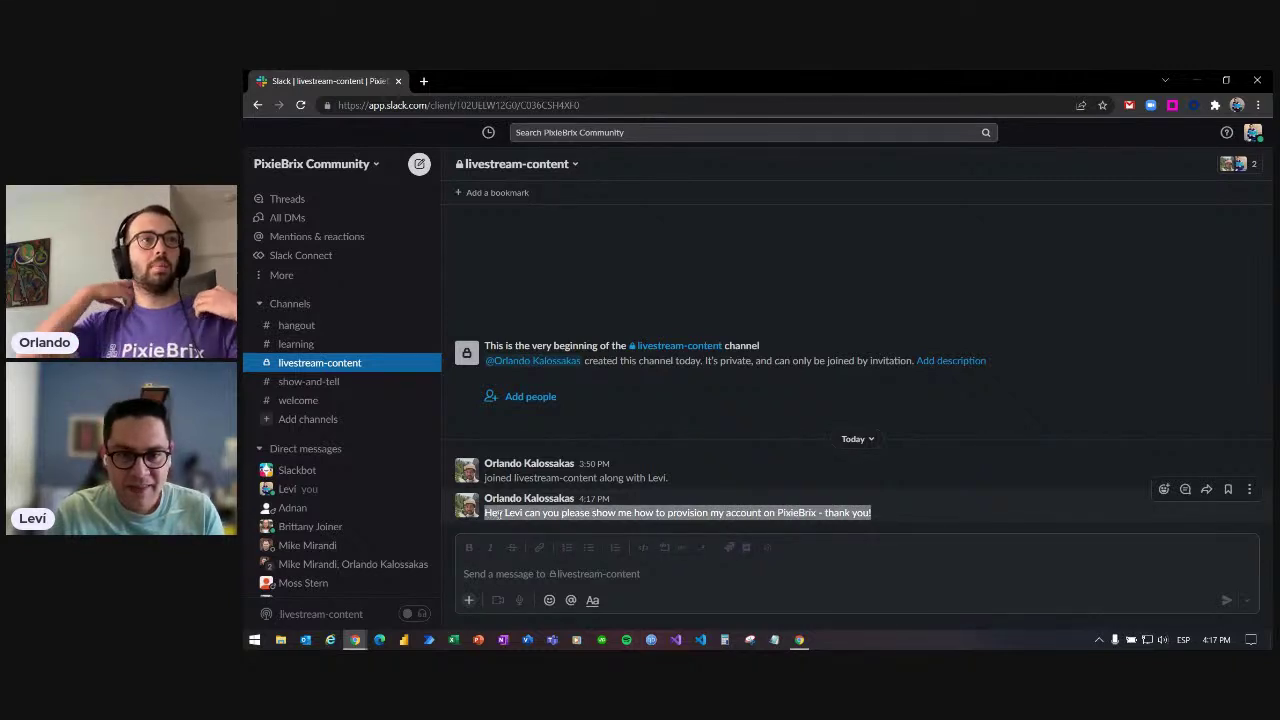
# - Run the Jira brick from the PixieBrix right-click submenu on the selected message
pyautogui.rightClick(498, 514)
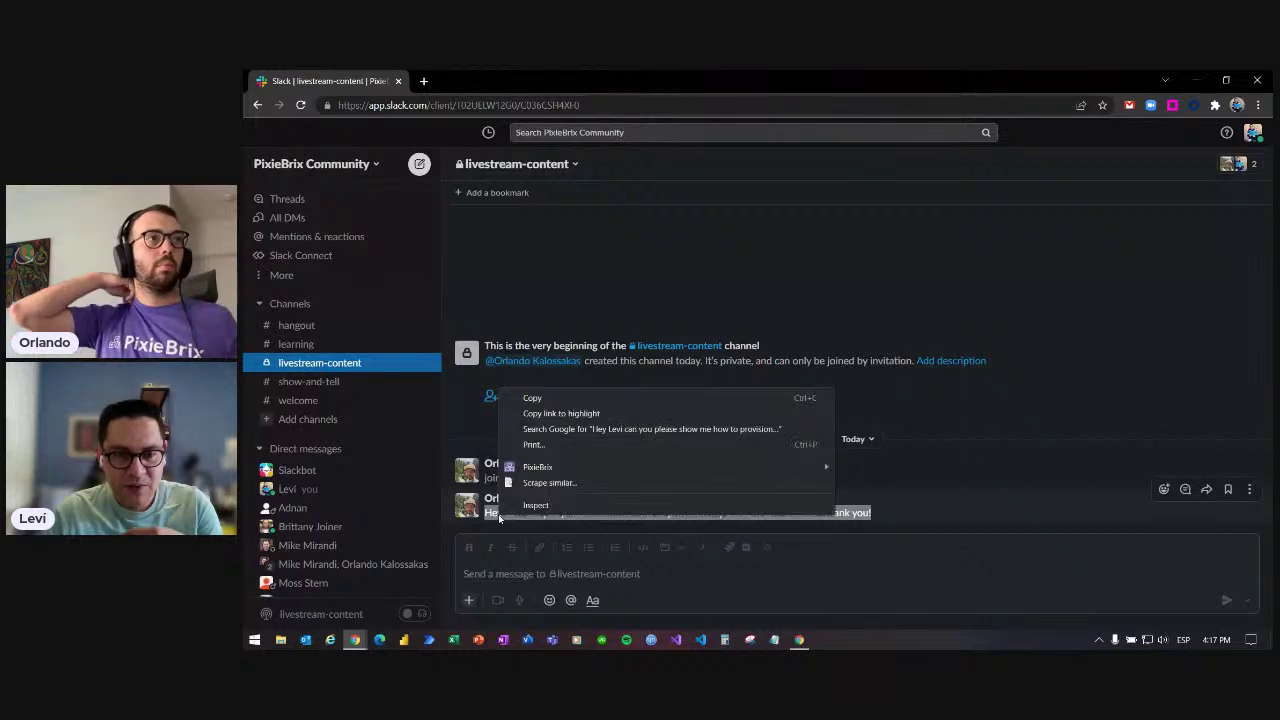
pyautogui.moveTo(552, 470)
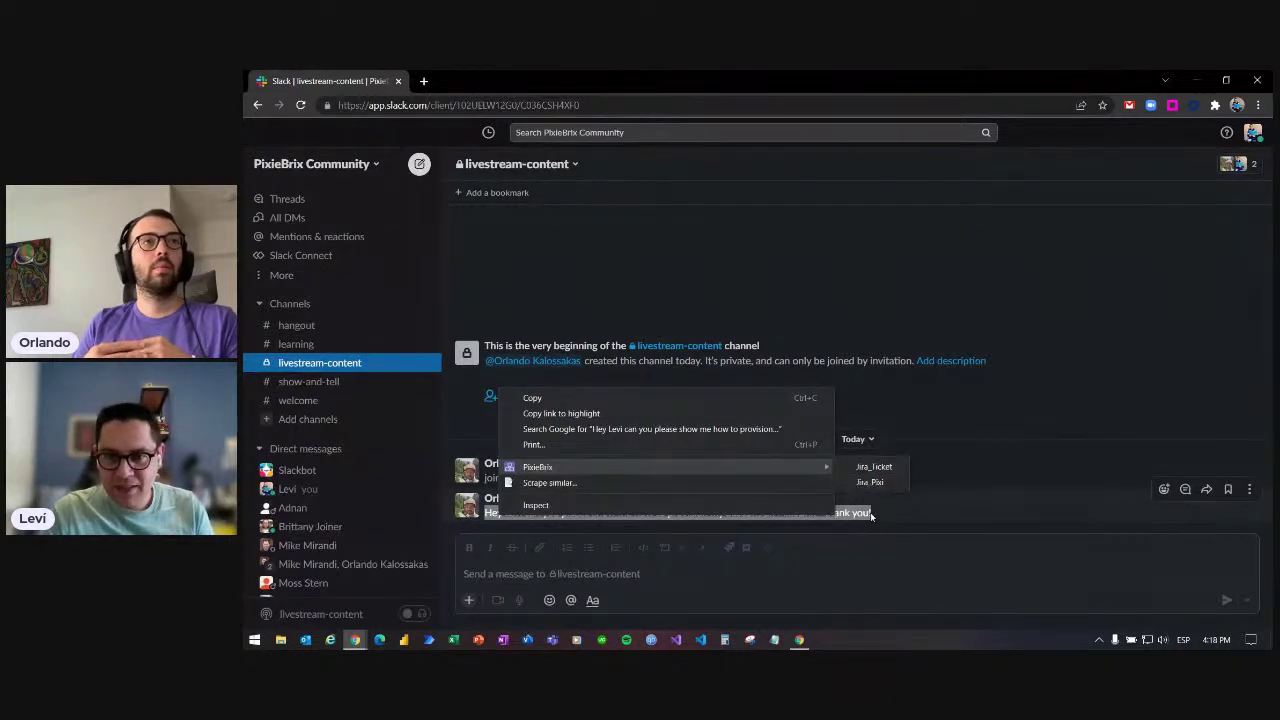
pyautogui.click(874, 516)
pyautogui.rightClick(849, 516)
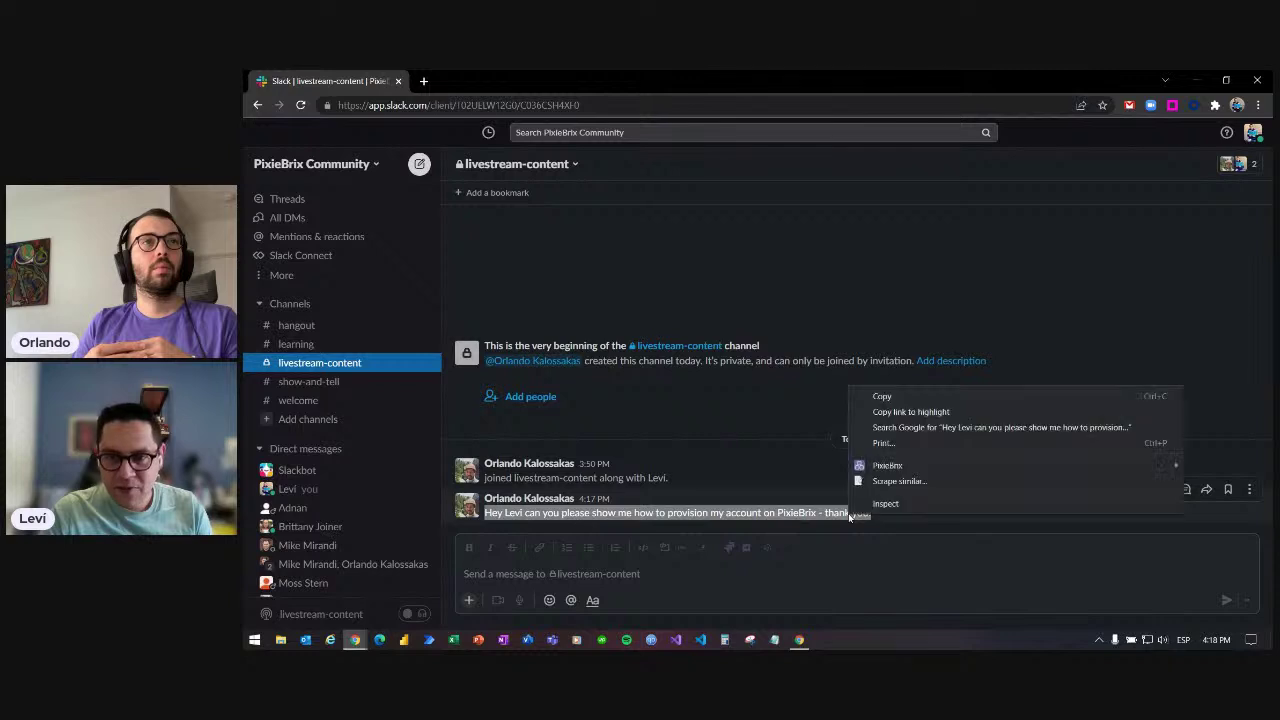
pyautogui.moveTo(867, 470)
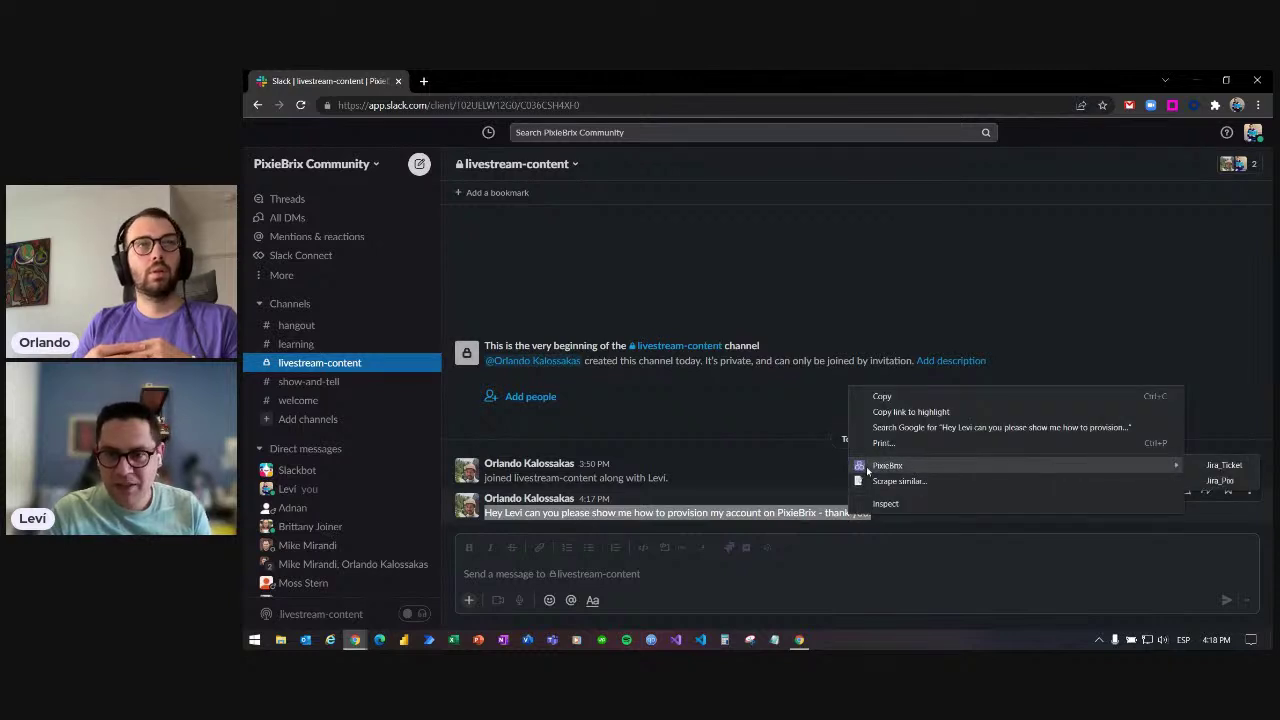
pyautogui.click(1218, 482)
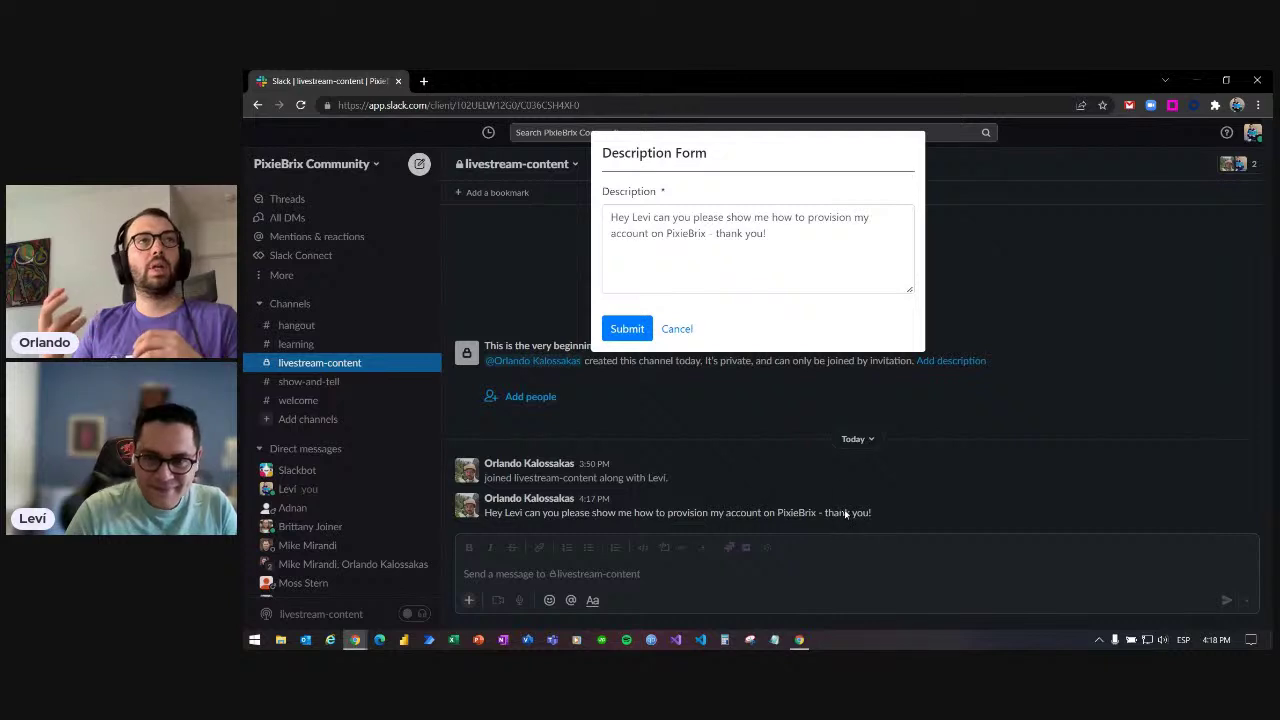
# - Append a '||' signature with the sender's name and HROps to the description, then submit
pyautogui.click(820, 248)
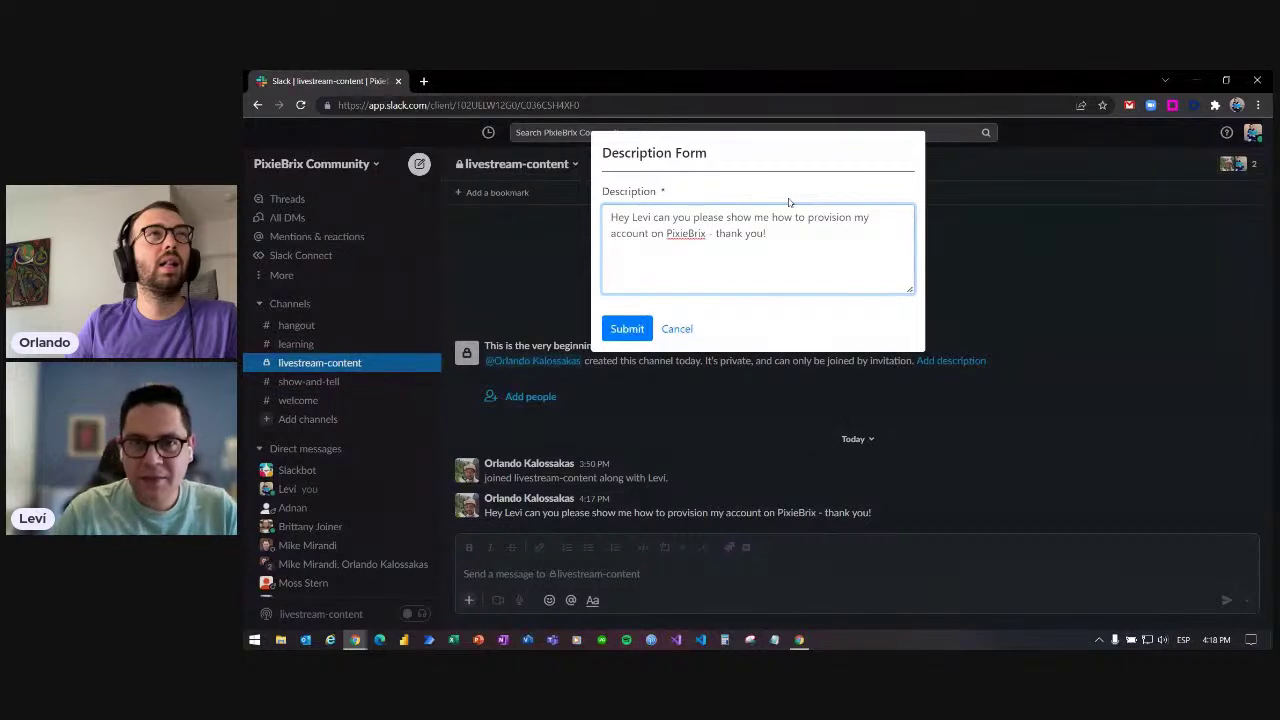
pyautogui.doubleClick(682, 153)
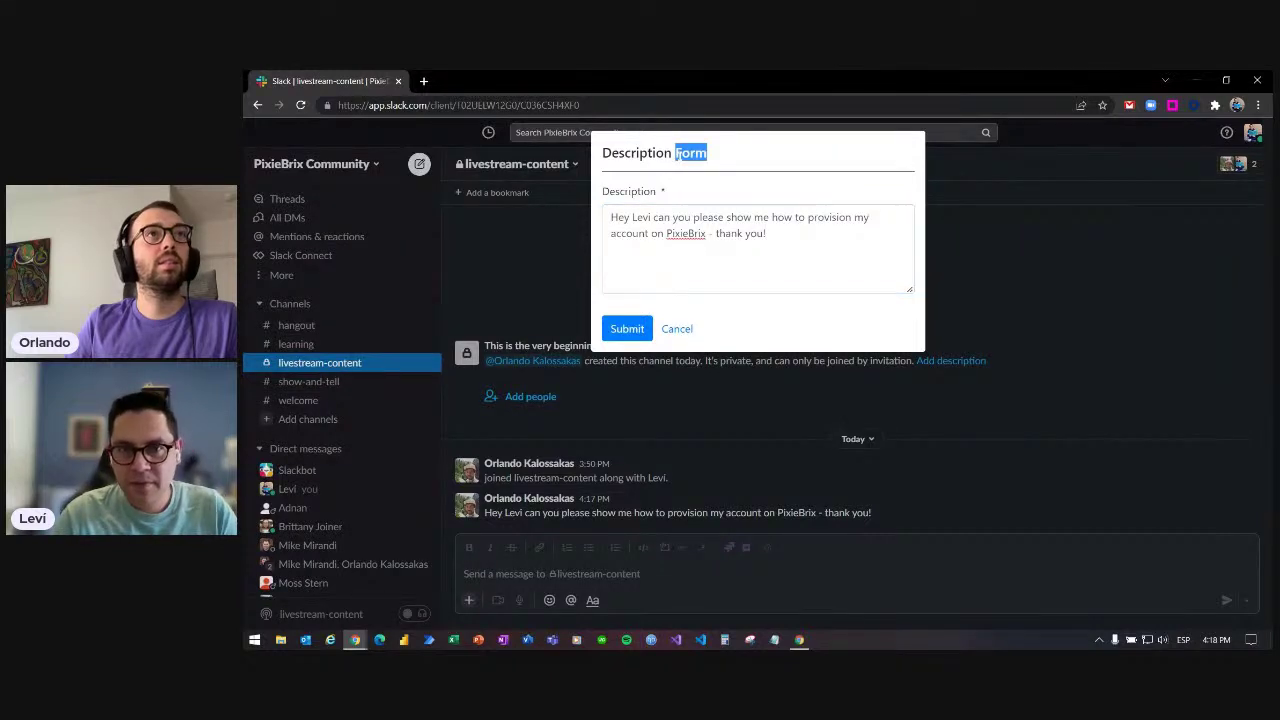
pyautogui.click(677, 153)
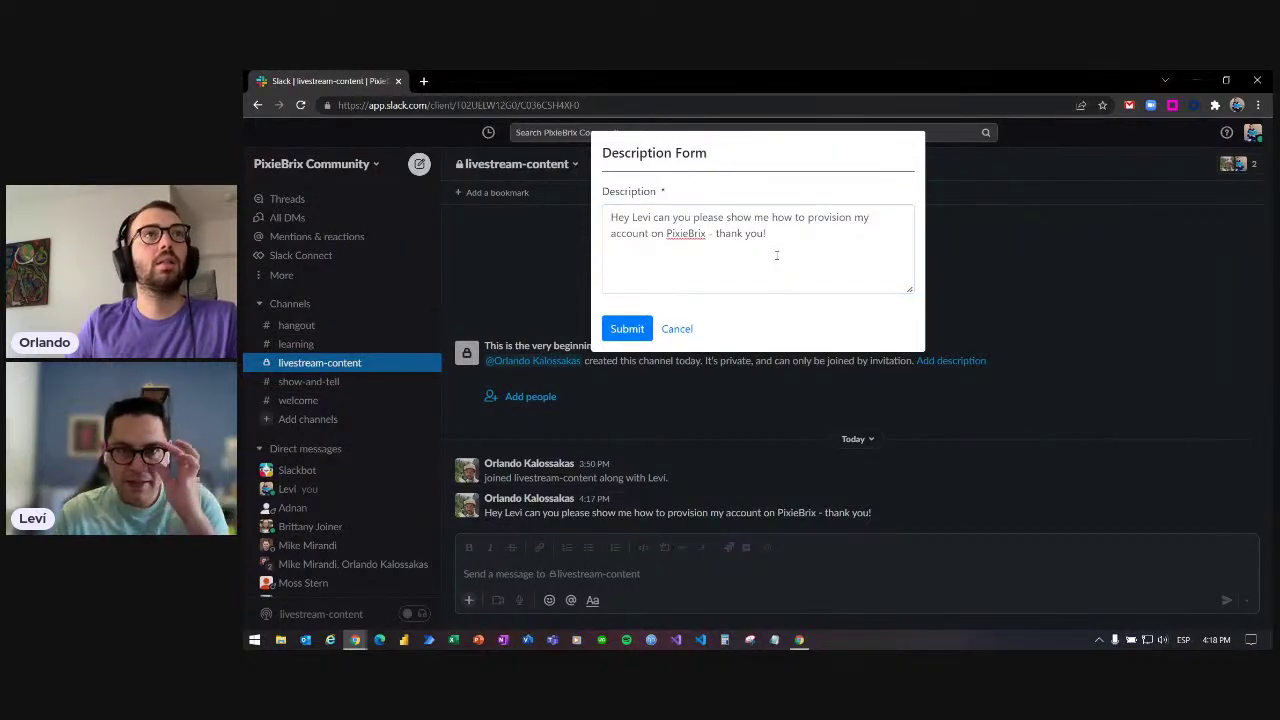
pyautogui.moveTo(776, 245); pyautogui.dragTo(598, 216)
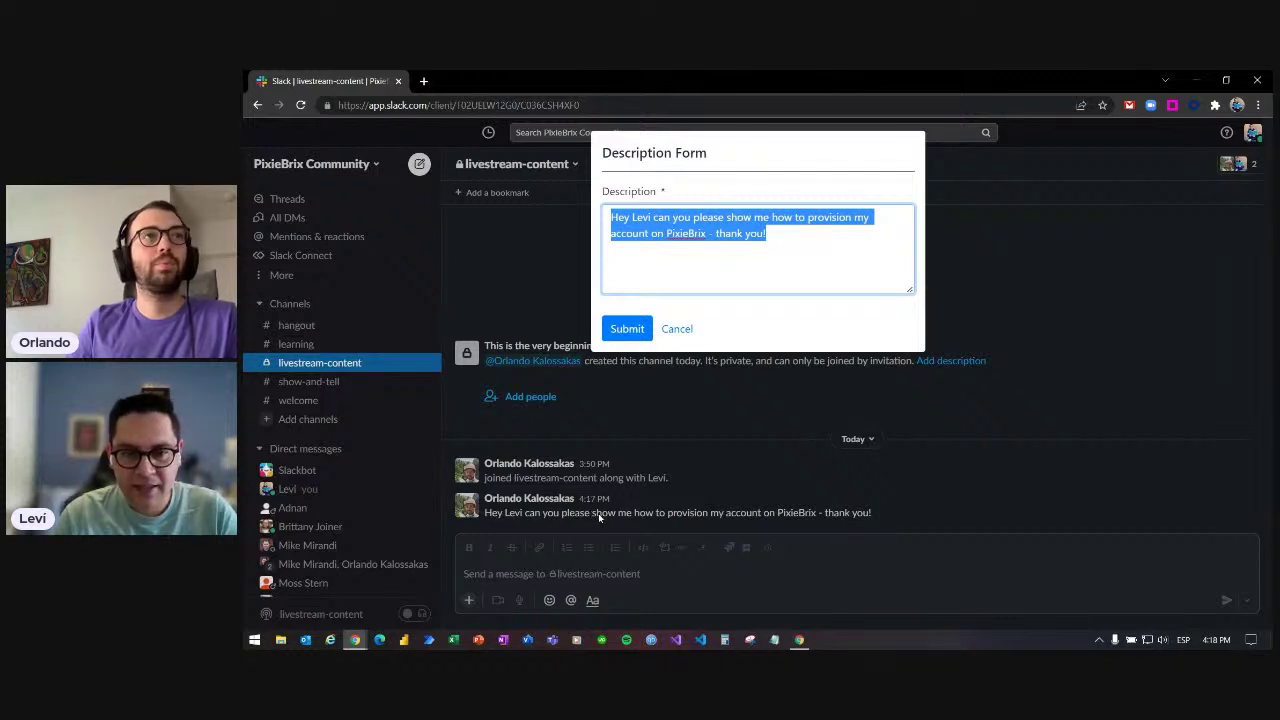
pyautogui.click(777, 234)
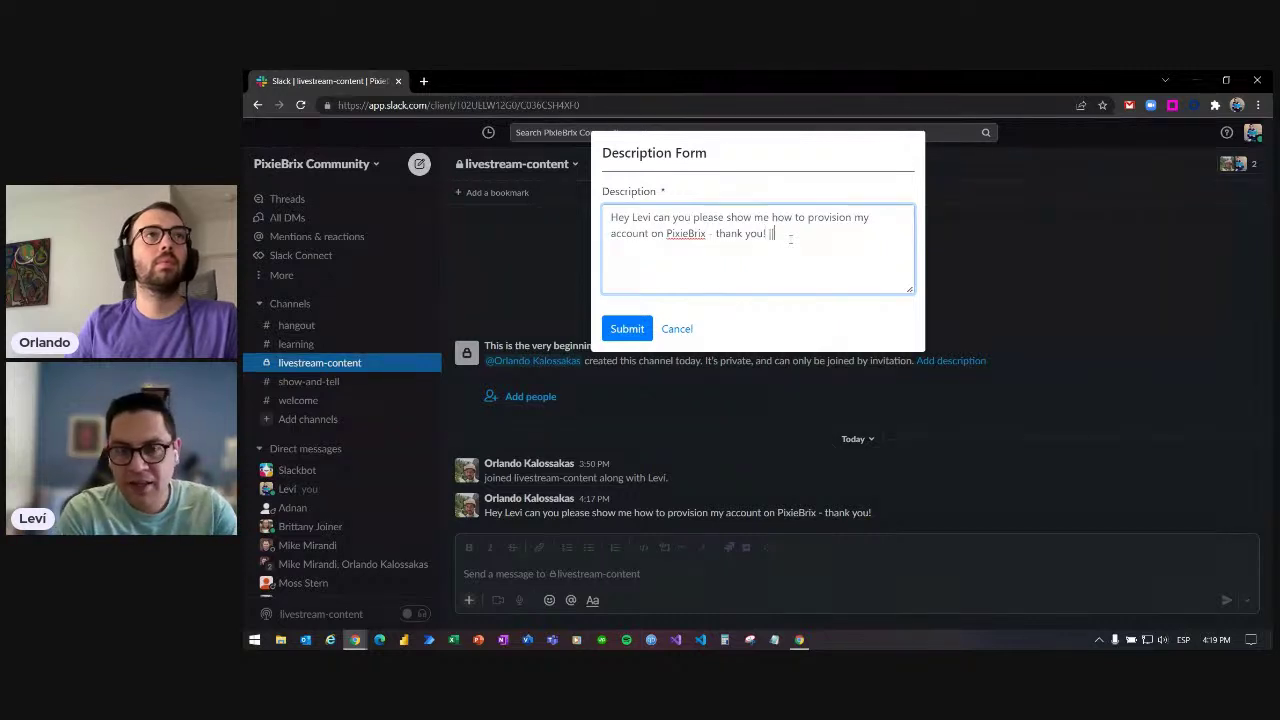
pyautogui.write('|| Levi HROps')
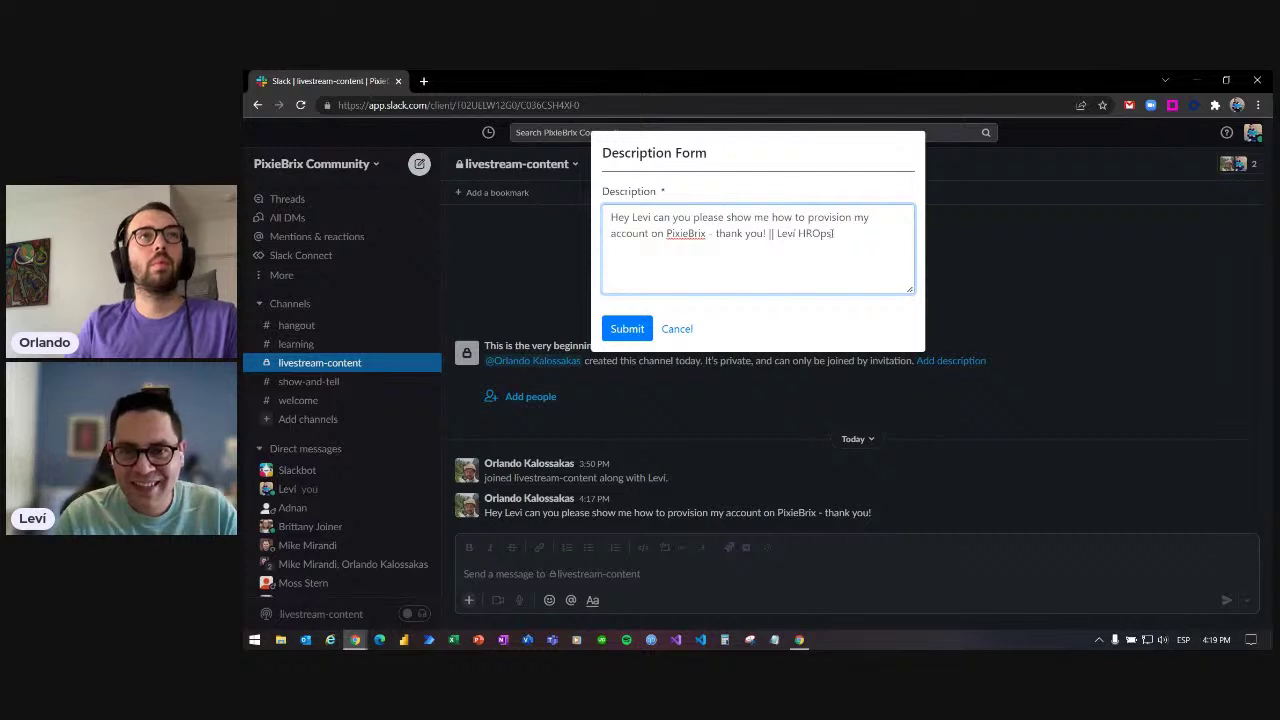
pyautogui.moveTo(788, 238); pyautogui.dragTo(840, 246)
pyautogui.click(843, 240)
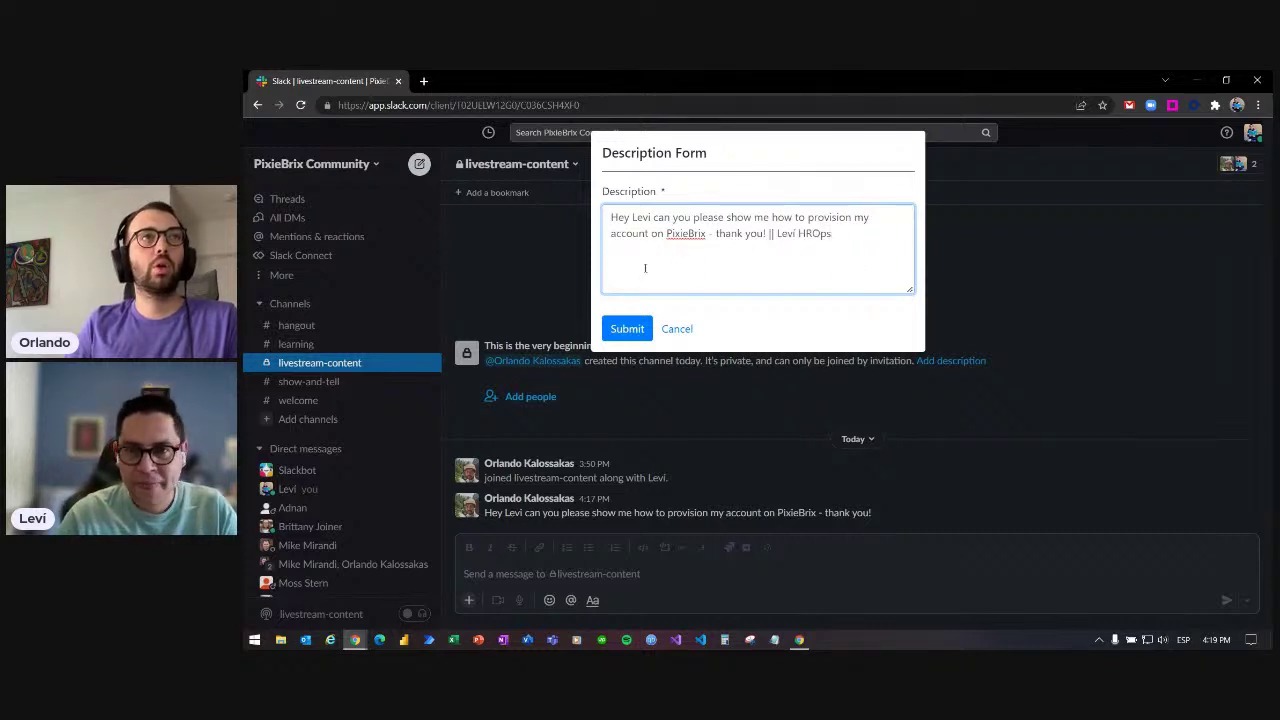
pyautogui.click(627, 329)
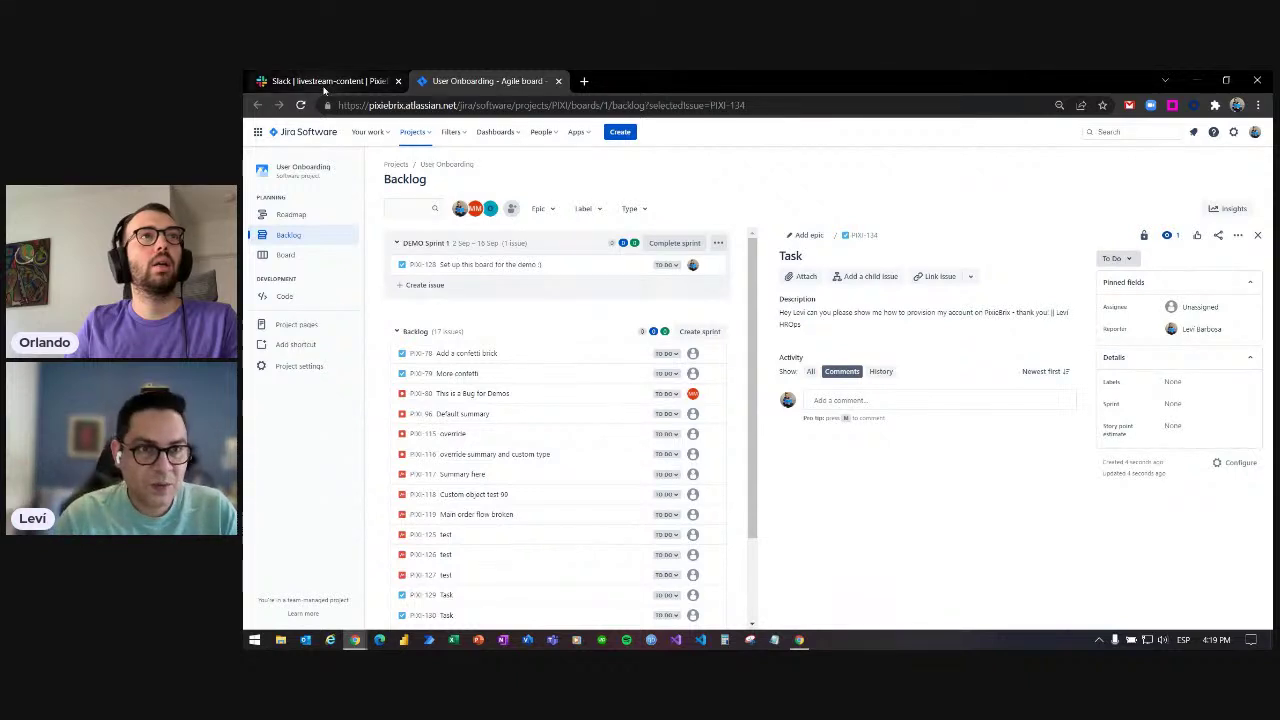
# - Assign the PIXI-134 Jira task to the person who made the request
pyautogui.click(323, 83)
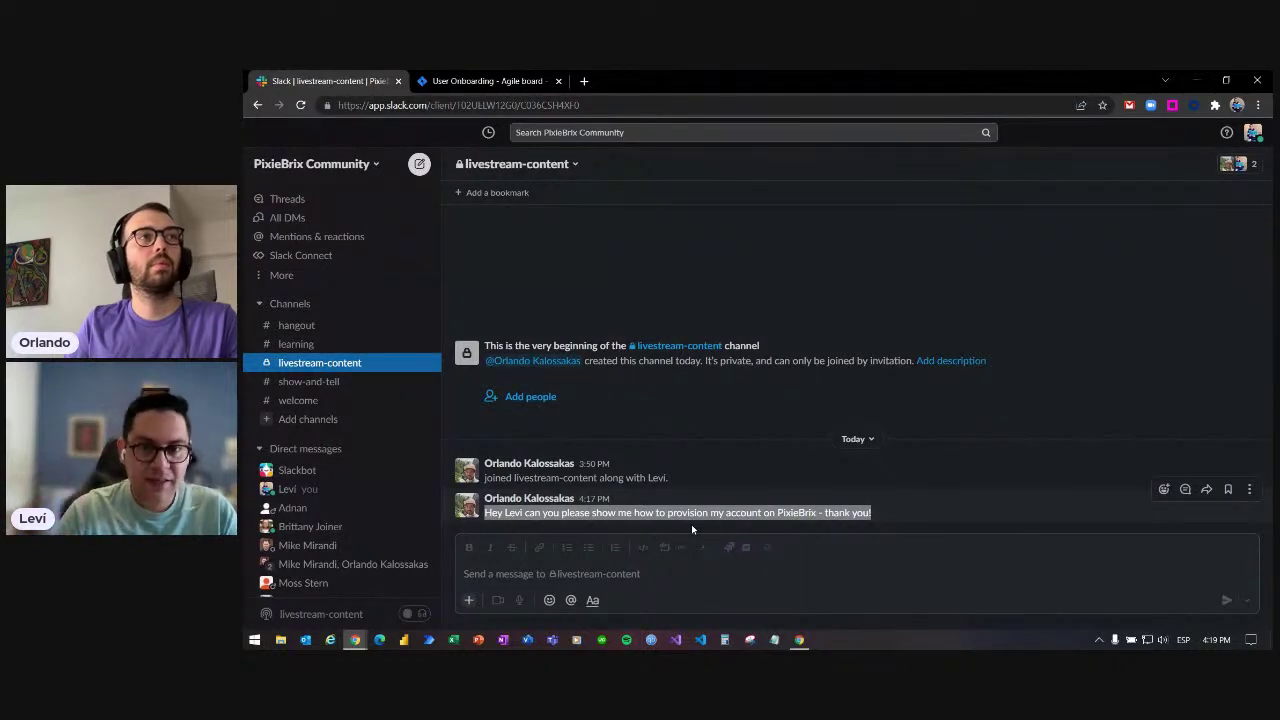
pyautogui.click(500, 81)
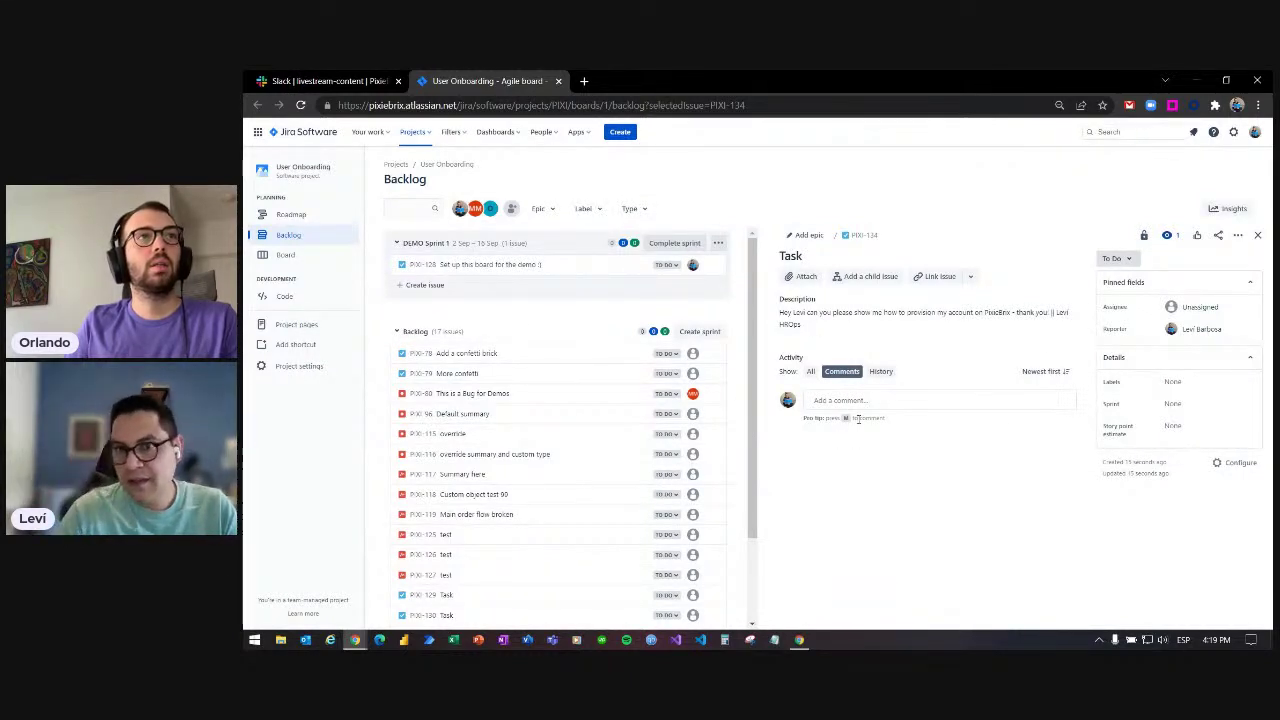
pyautogui.click(1195, 306)
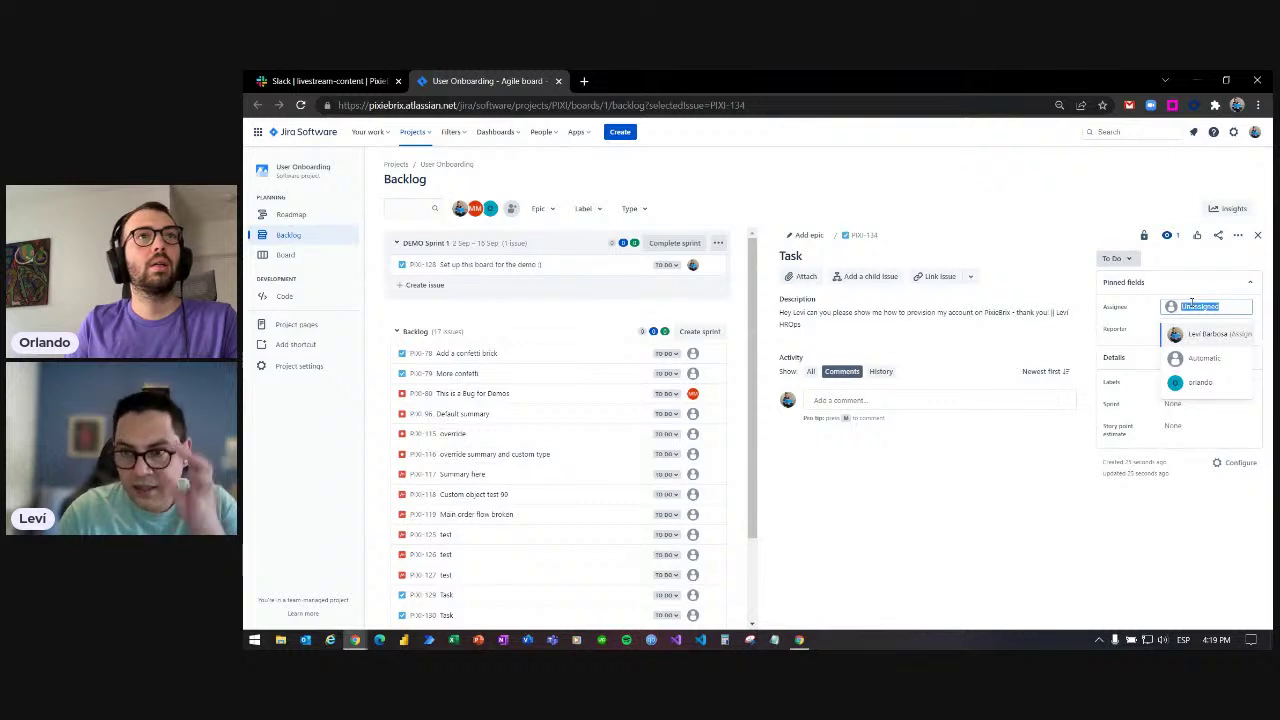
pyautogui.click(1200, 382)
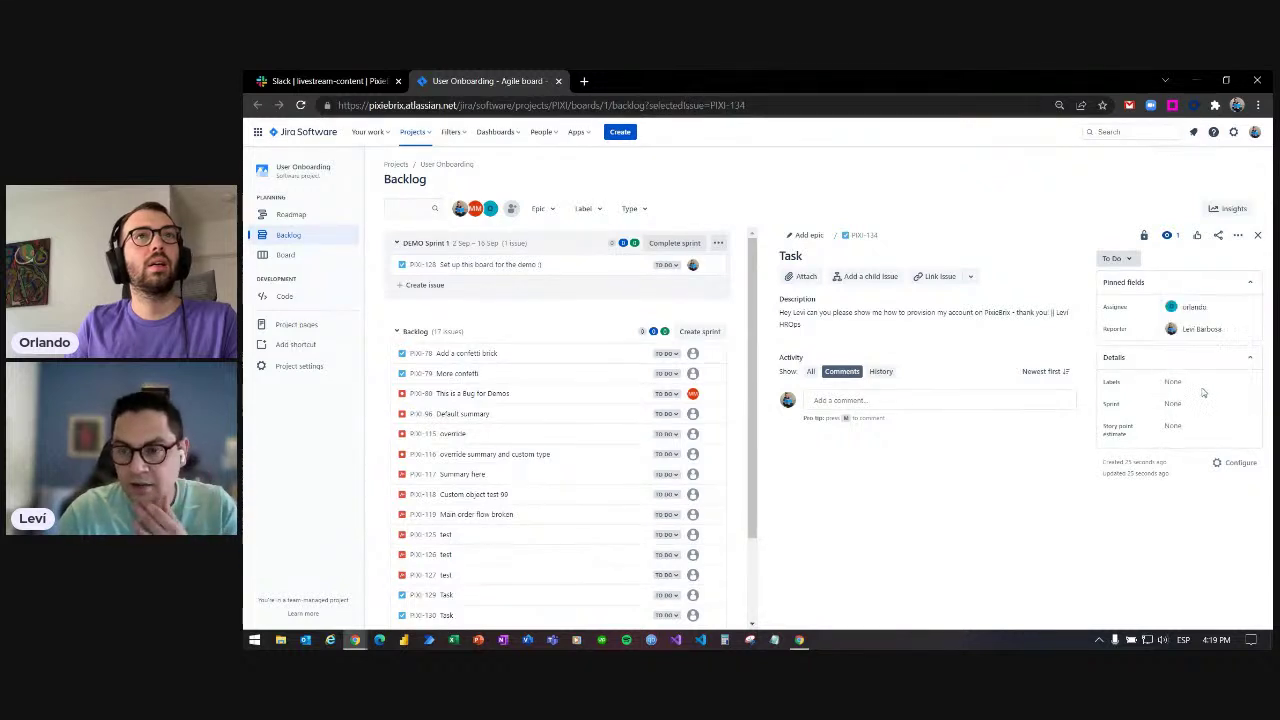
# - Post a two-line comment greeting the requester by name and saying 'I will show you.'
pyautogui.click(907, 399)
pyautogui.write('Hey Orl')
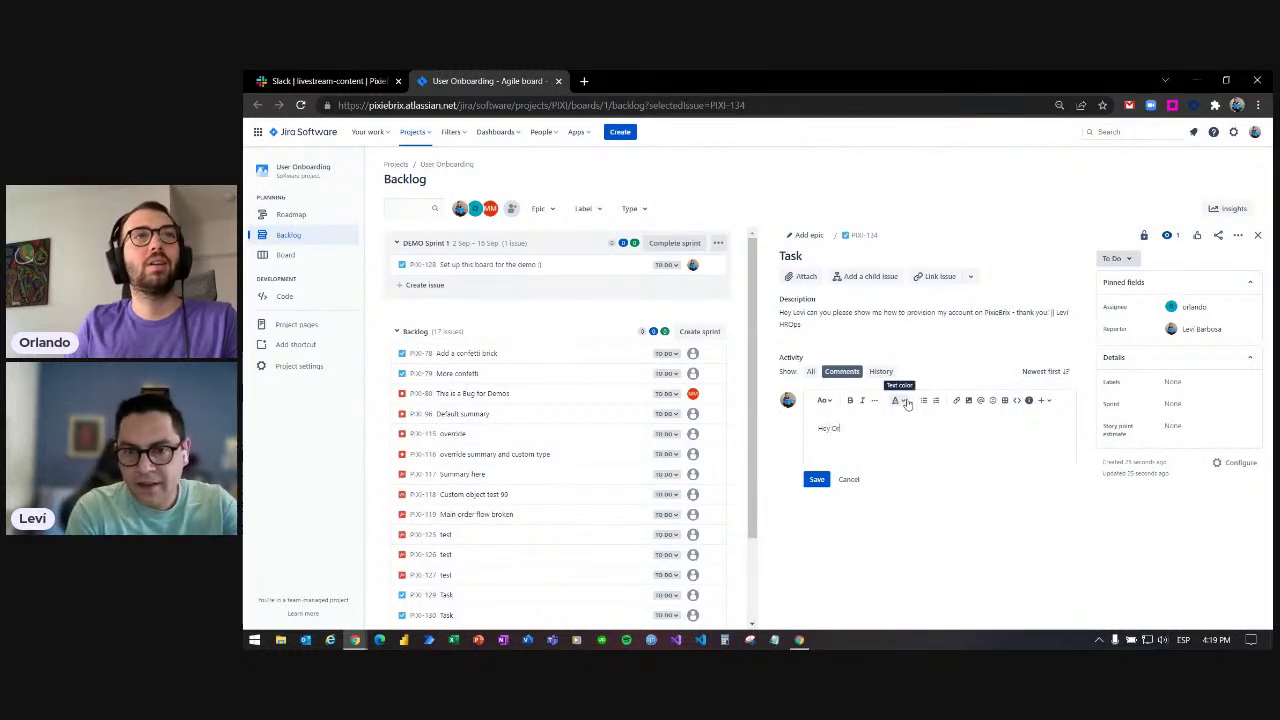
pyautogui.write('ando,')
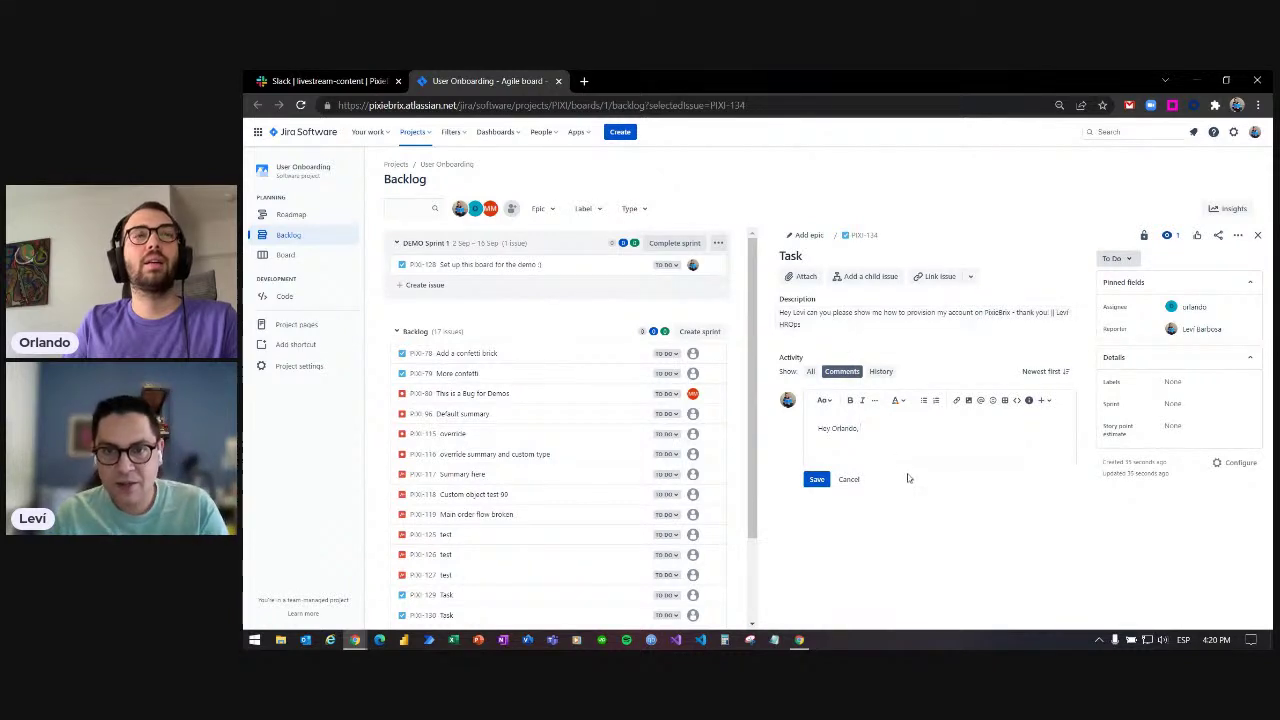
pyautogui.press('Return')
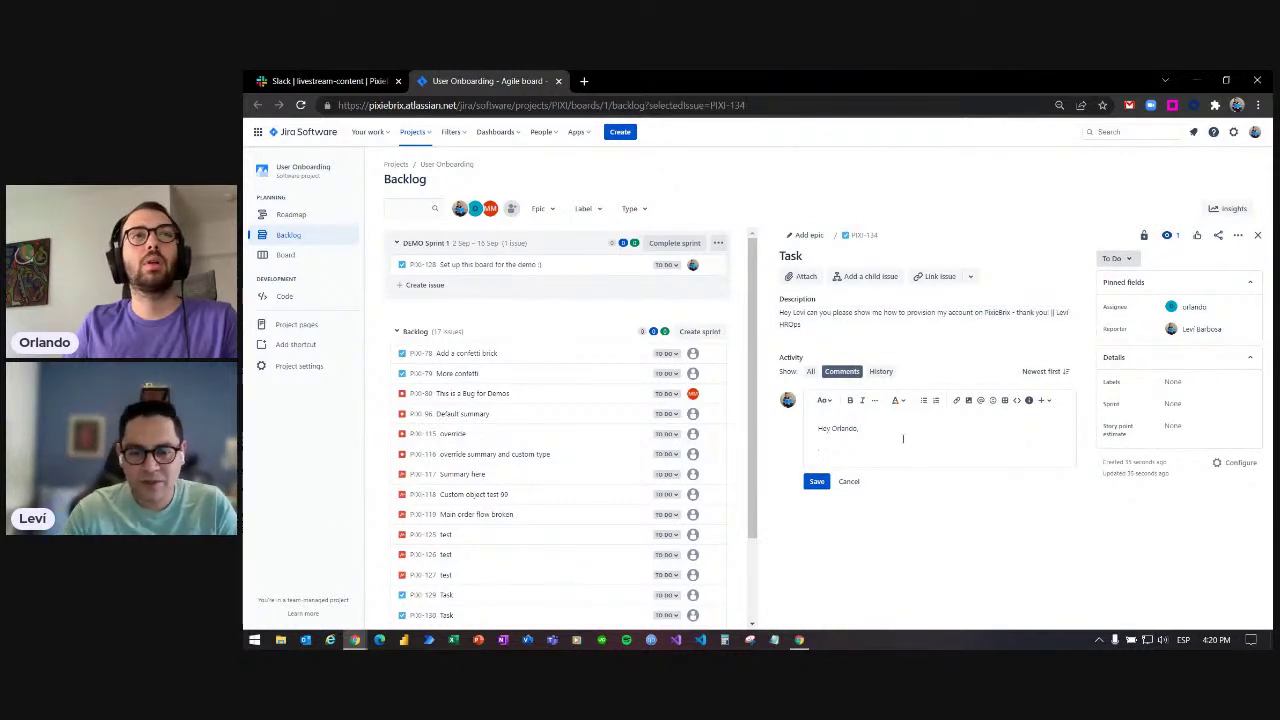
pyautogui.write('I will show you')
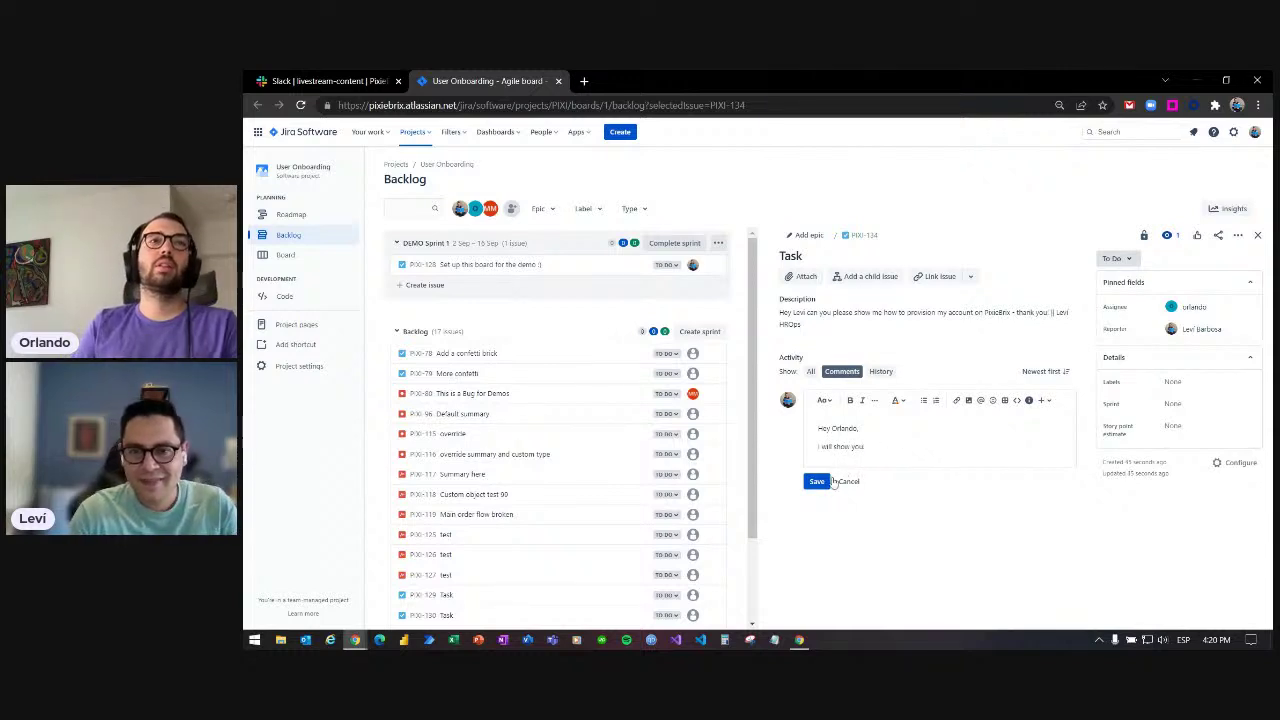
pyautogui.click(818, 484)
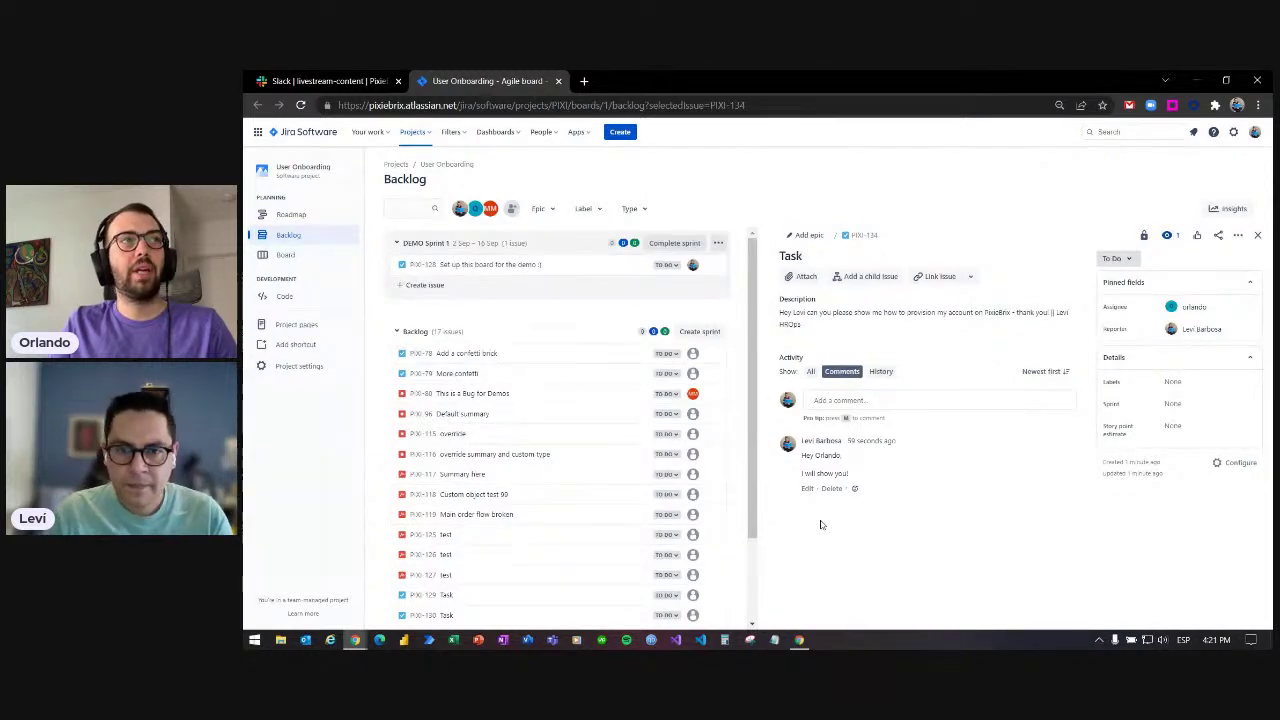
# - Return to Slack, clear the message selection and bring up the PixieBrix editor for Jira_Pixi
pyautogui.click(325, 81)
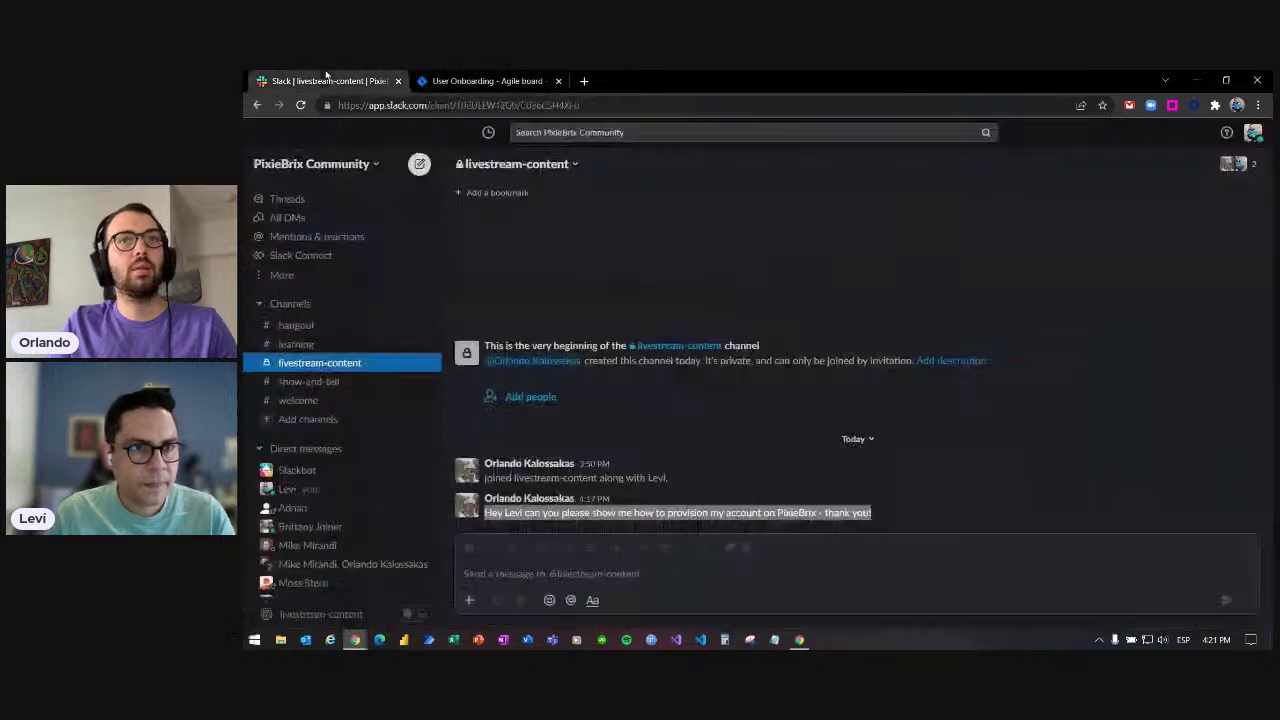
pyautogui.click(811, 581)
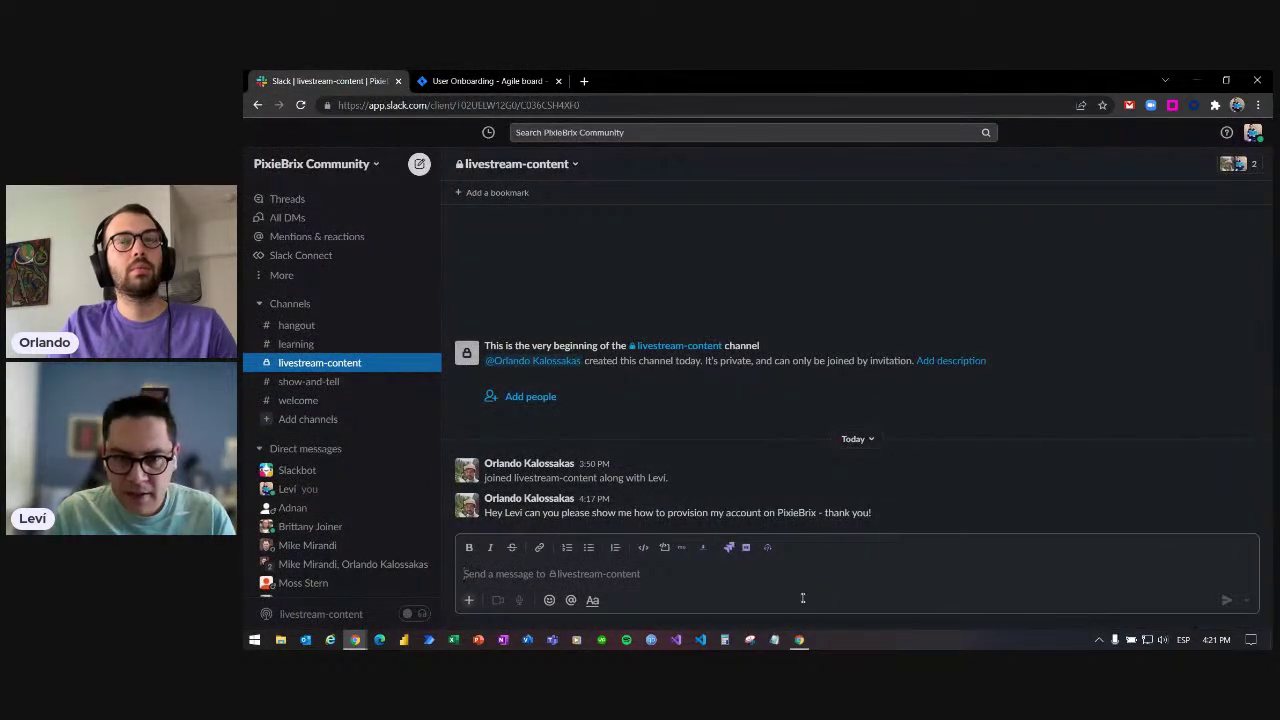
pyautogui.click(799, 640)
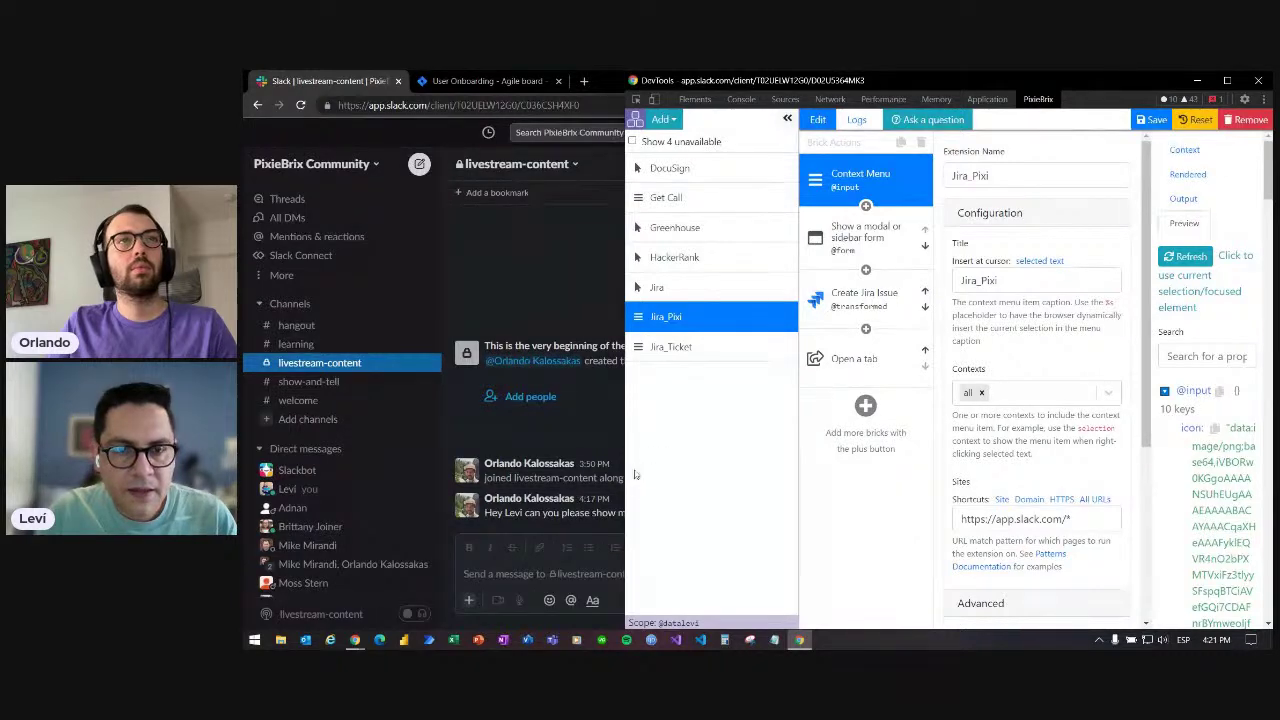
# - Widen the editor over Slack and inspect the Jira_Pixi extension name
pyautogui.moveTo(624, 476); pyautogui.dragTo(507, 476)
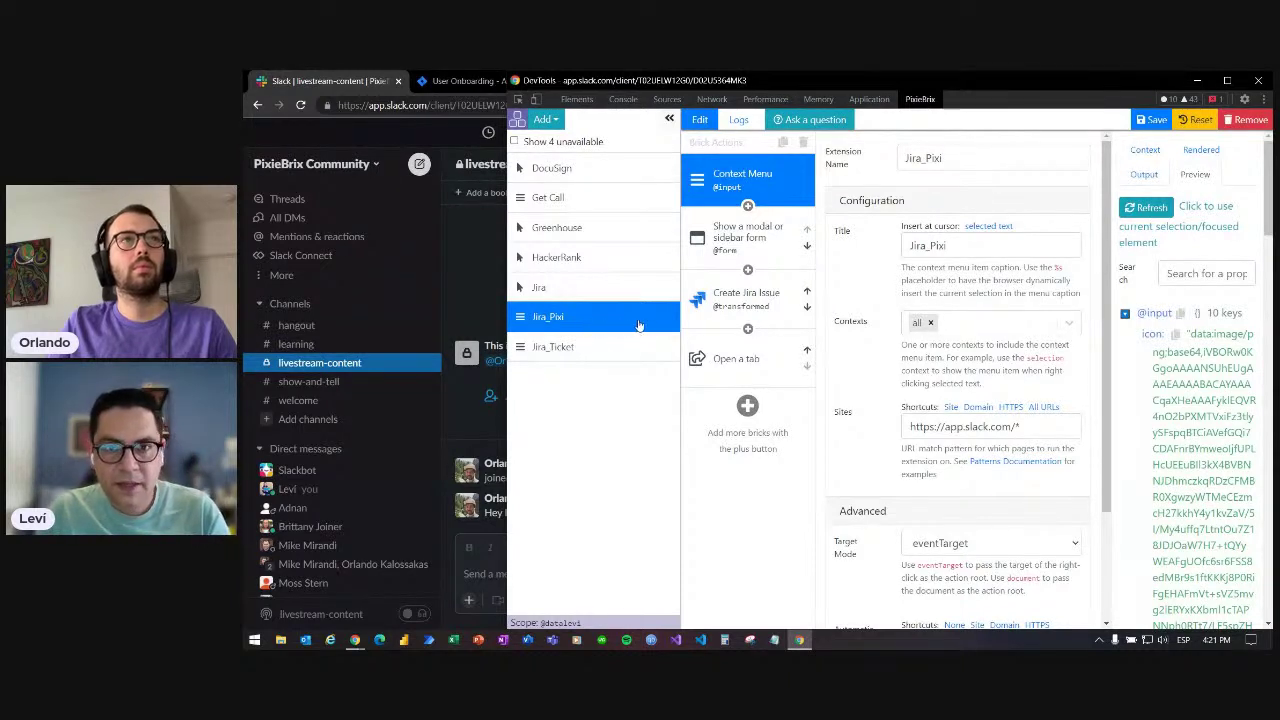
pyautogui.doubleClick(959, 157)
pyautogui.click(959, 157)
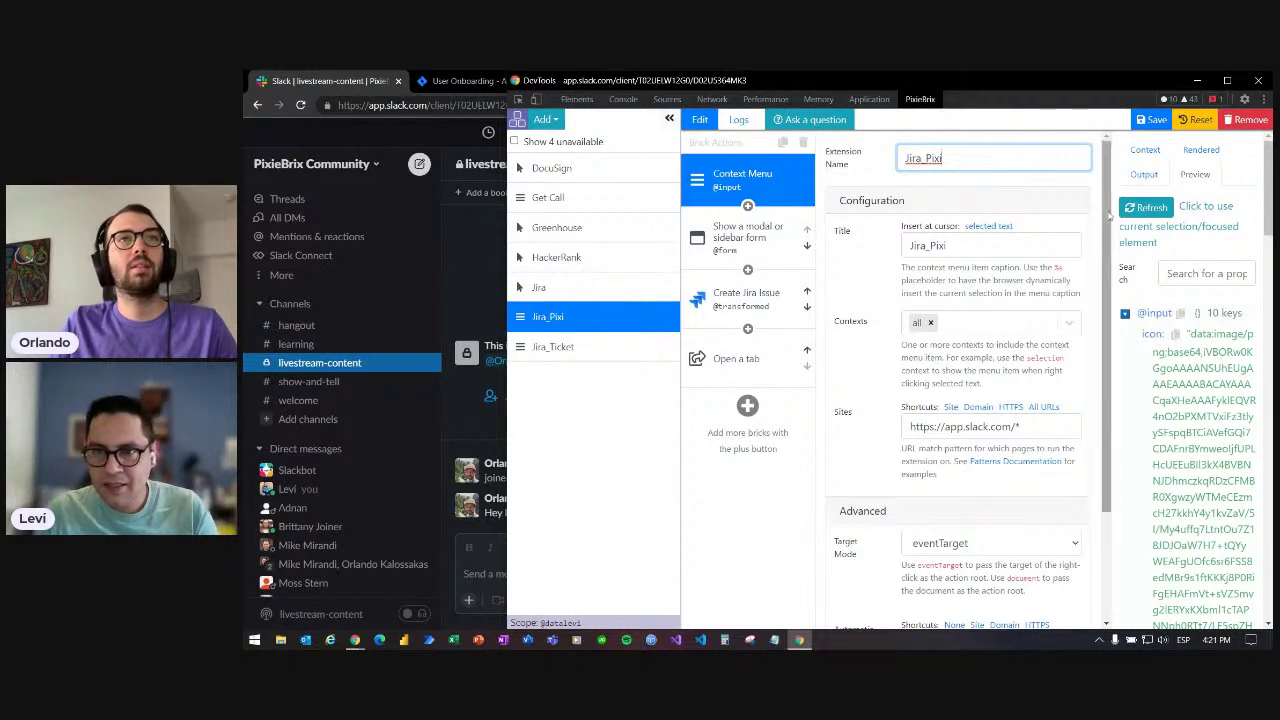
pyautogui.moveTo(1103, 207); pyautogui.dragTo(1116, 320)
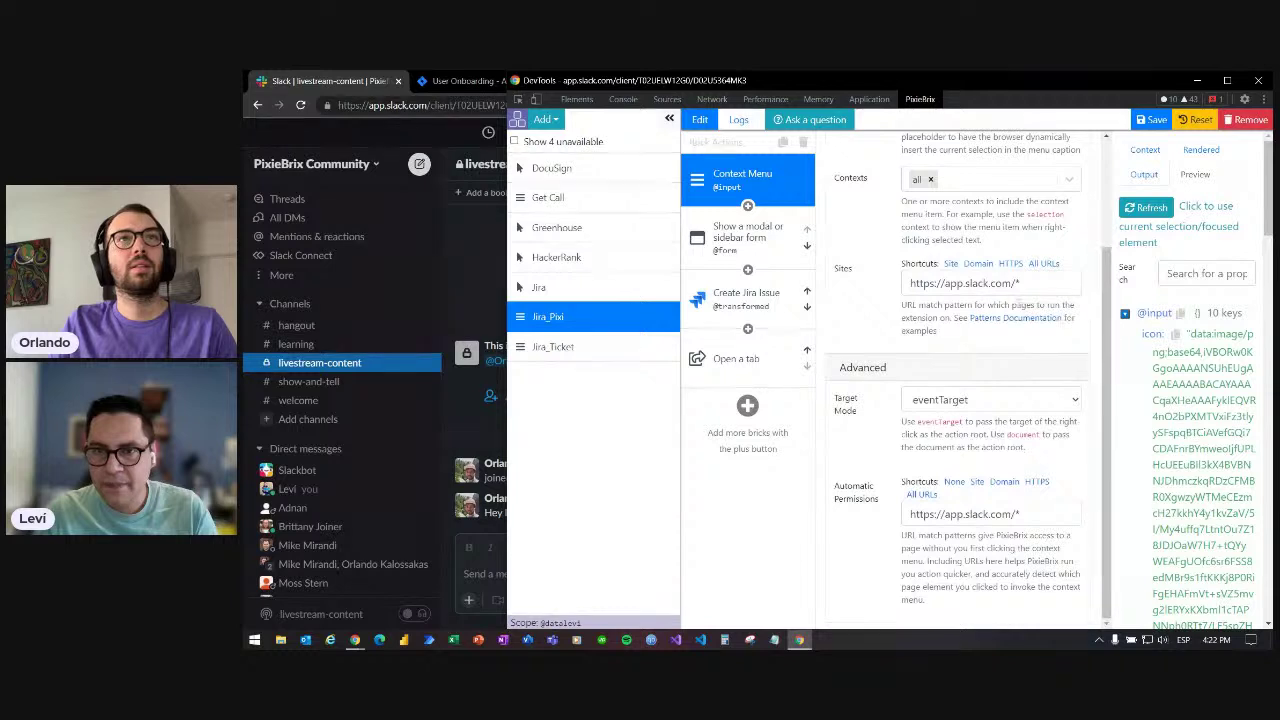
# - Check the Slack site pattern and Jira_Pixi menu title, then open the Description Form brick
pyautogui.click(989, 284)
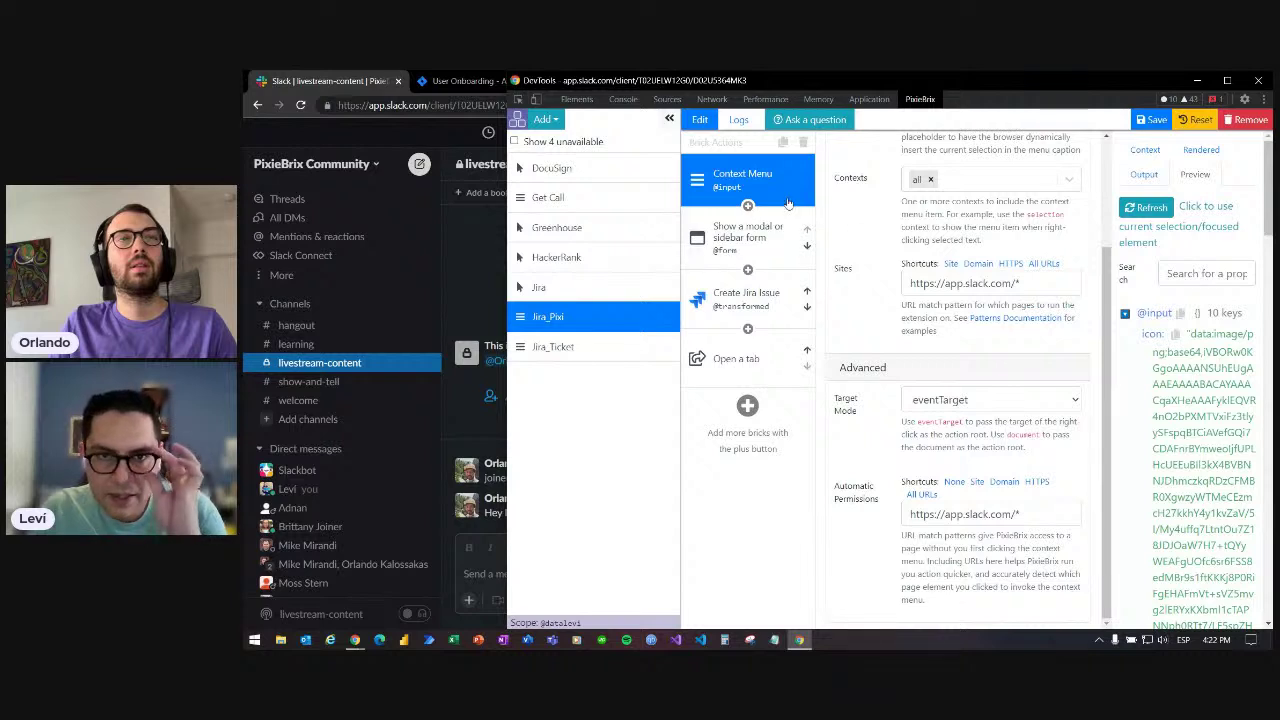
pyautogui.scroll(3, 869, 293)
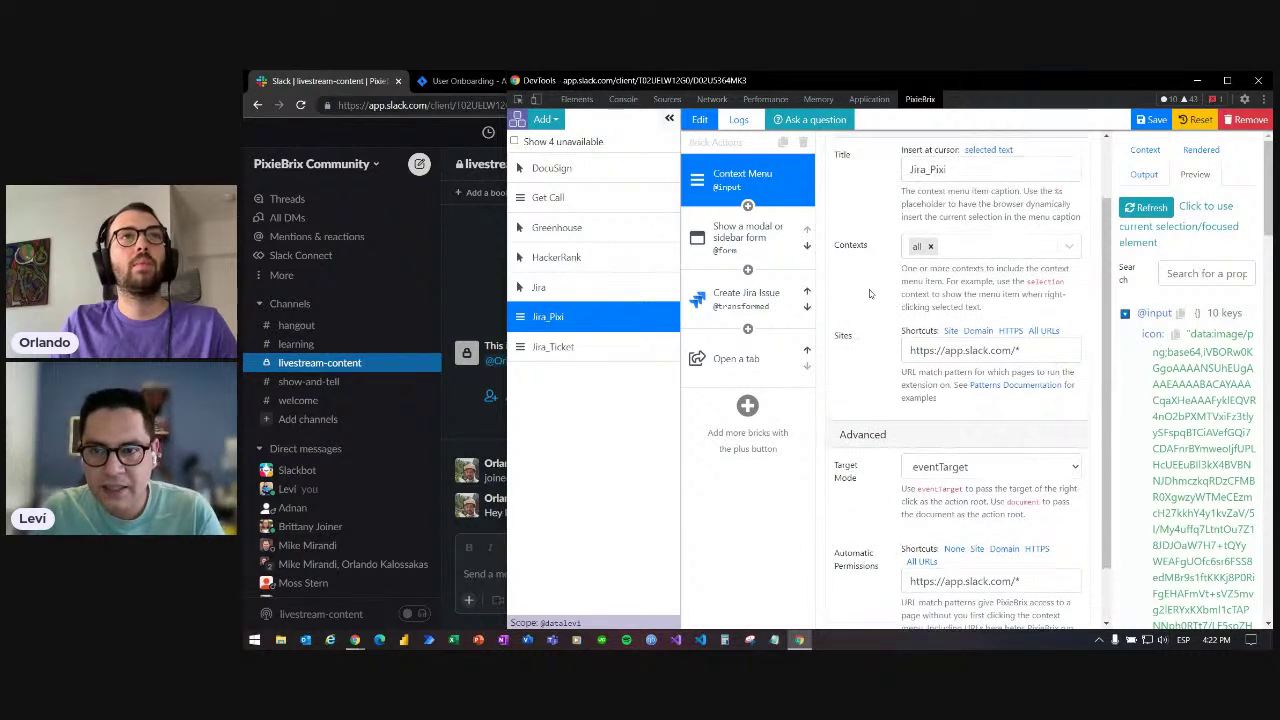
pyautogui.click(1005, 227)
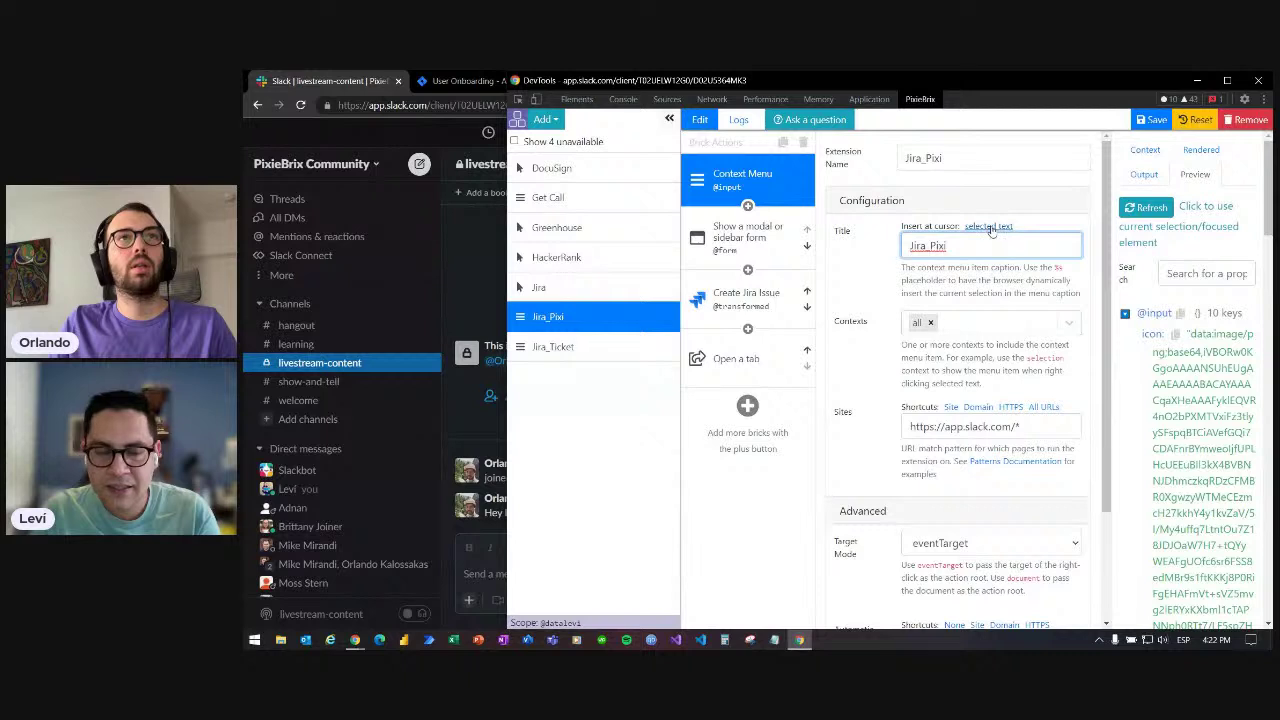
pyautogui.doubleClick(945, 245)
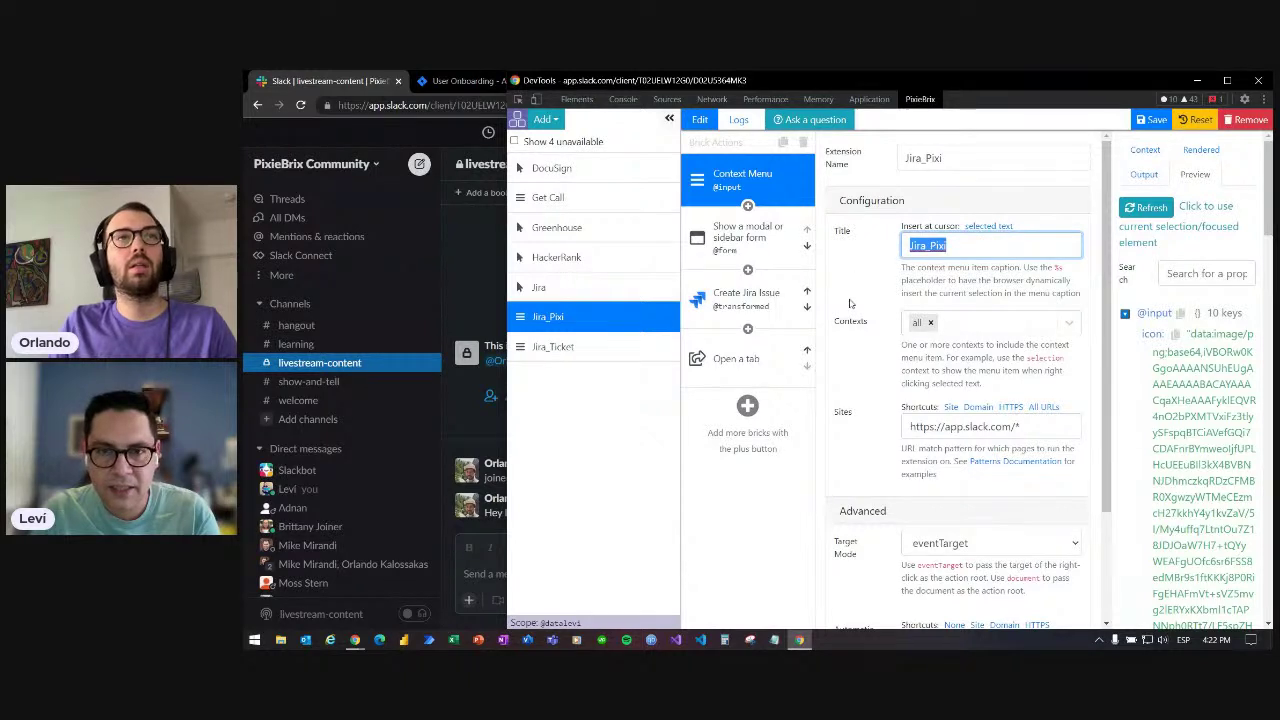
pyautogui.click(745, 256)
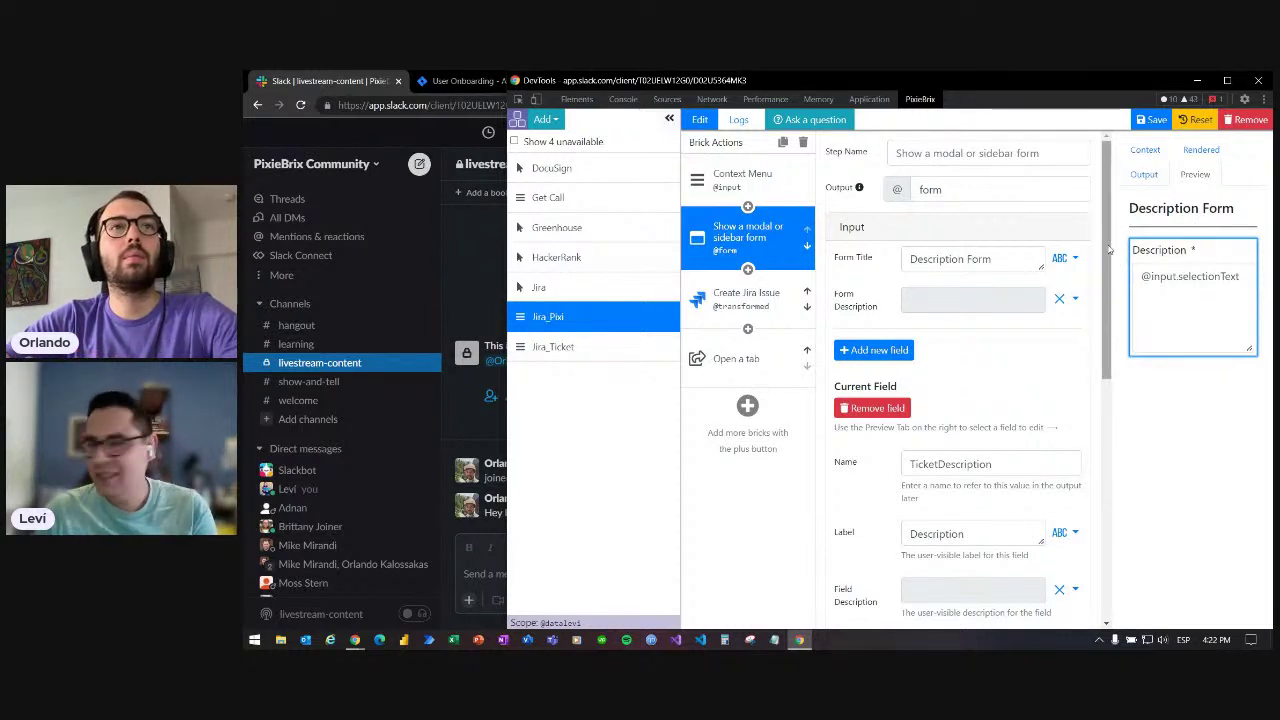
pyautogui.scroll(-3, 1053, 430)
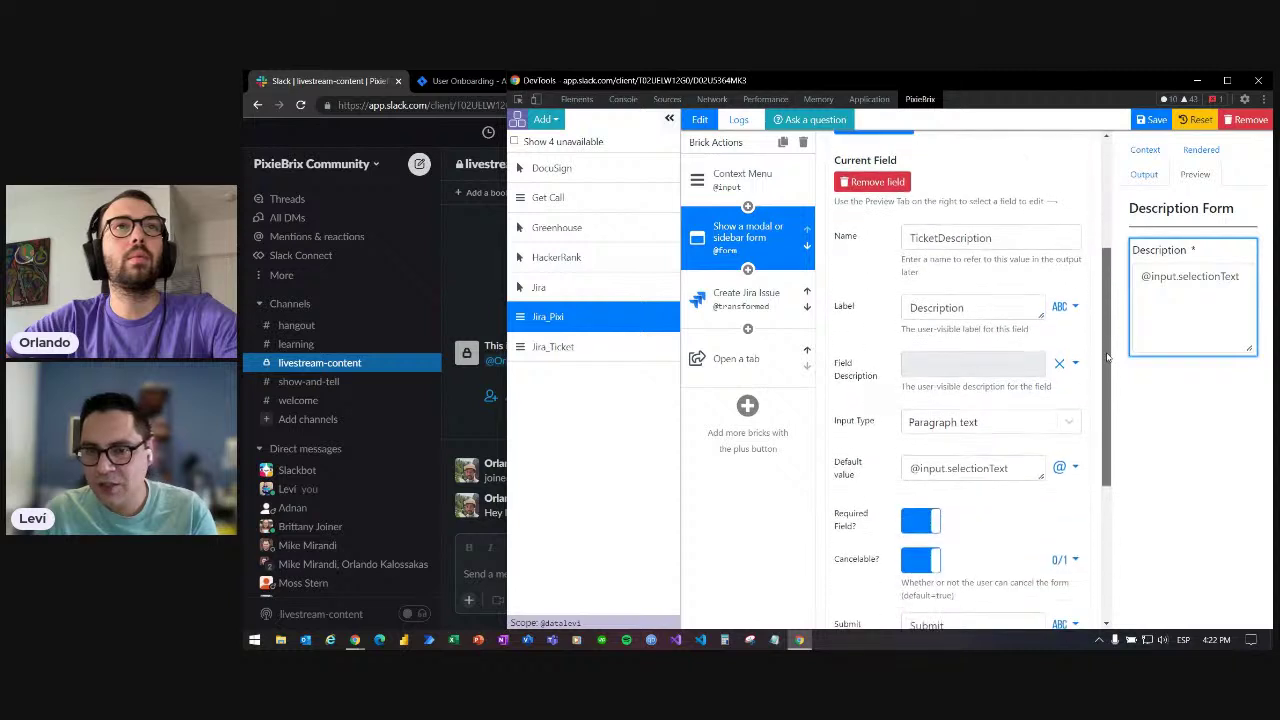
pyautogui.moveTo(1008, 445); pyautogui.dragTo(947, 445)
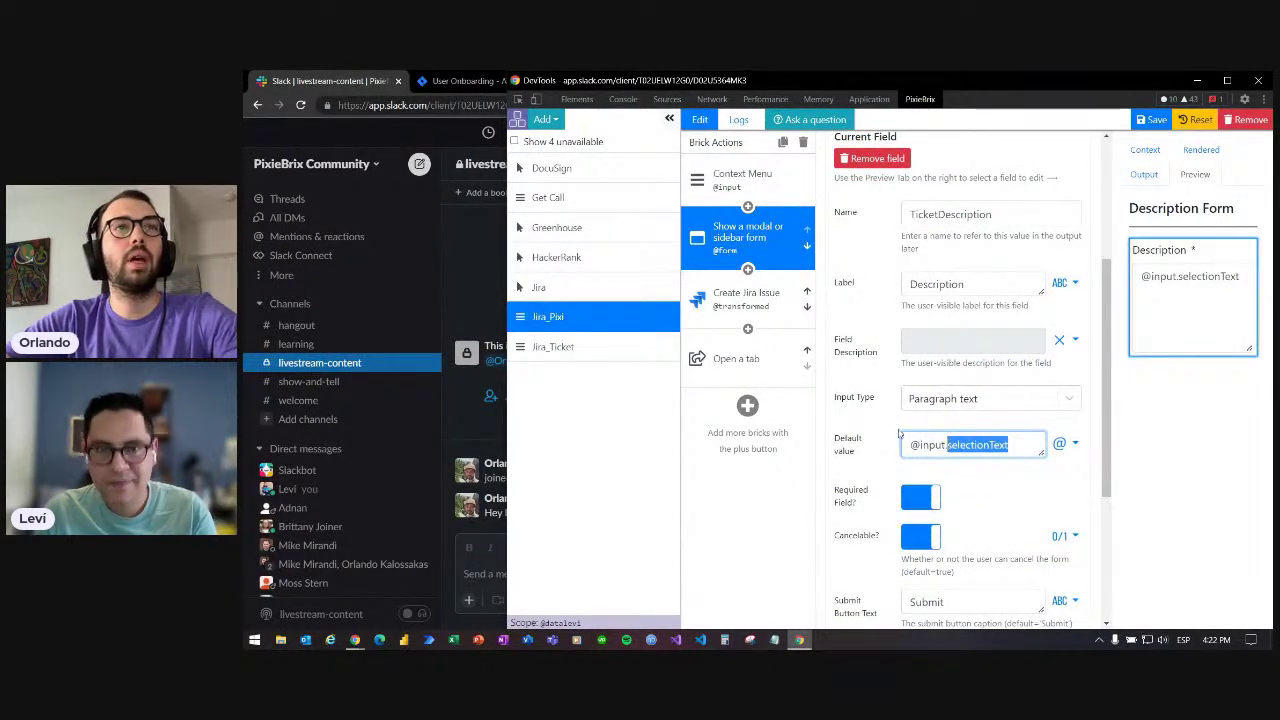
pyautogui.click(753, 186)
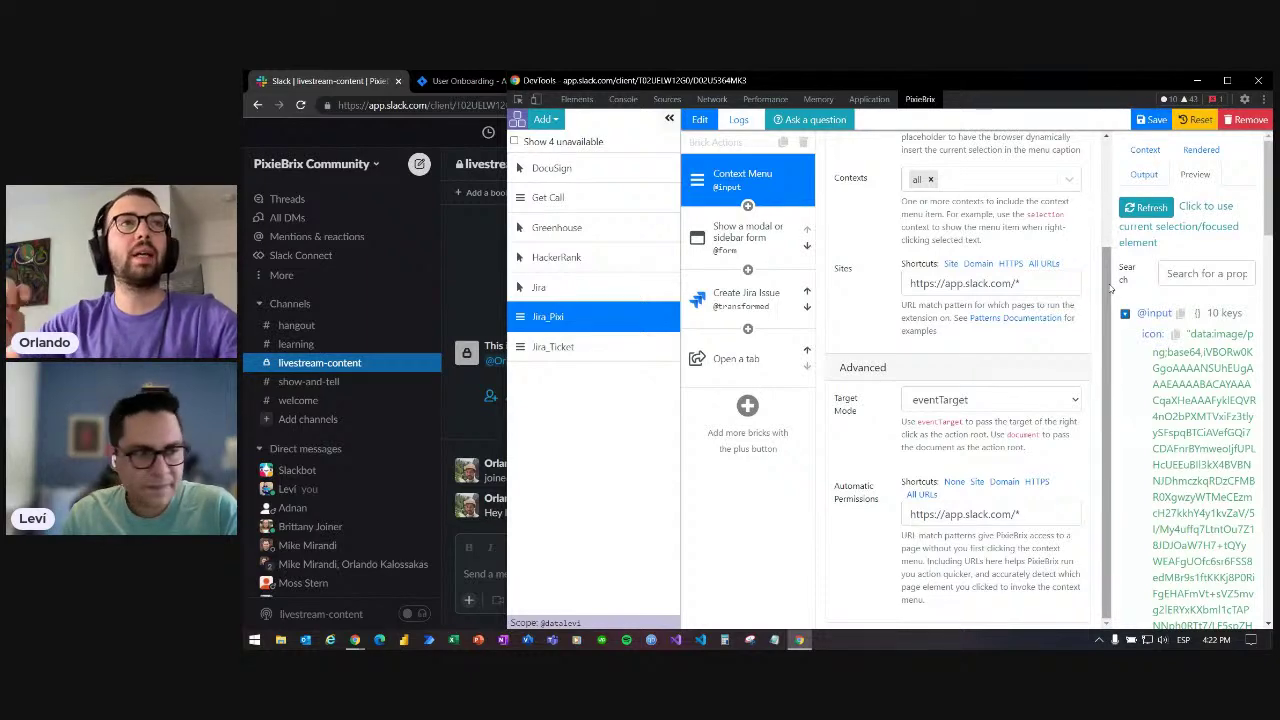
pyautogui.moveTo(1110, 288); pyautogui.dragTo(1105, 167)
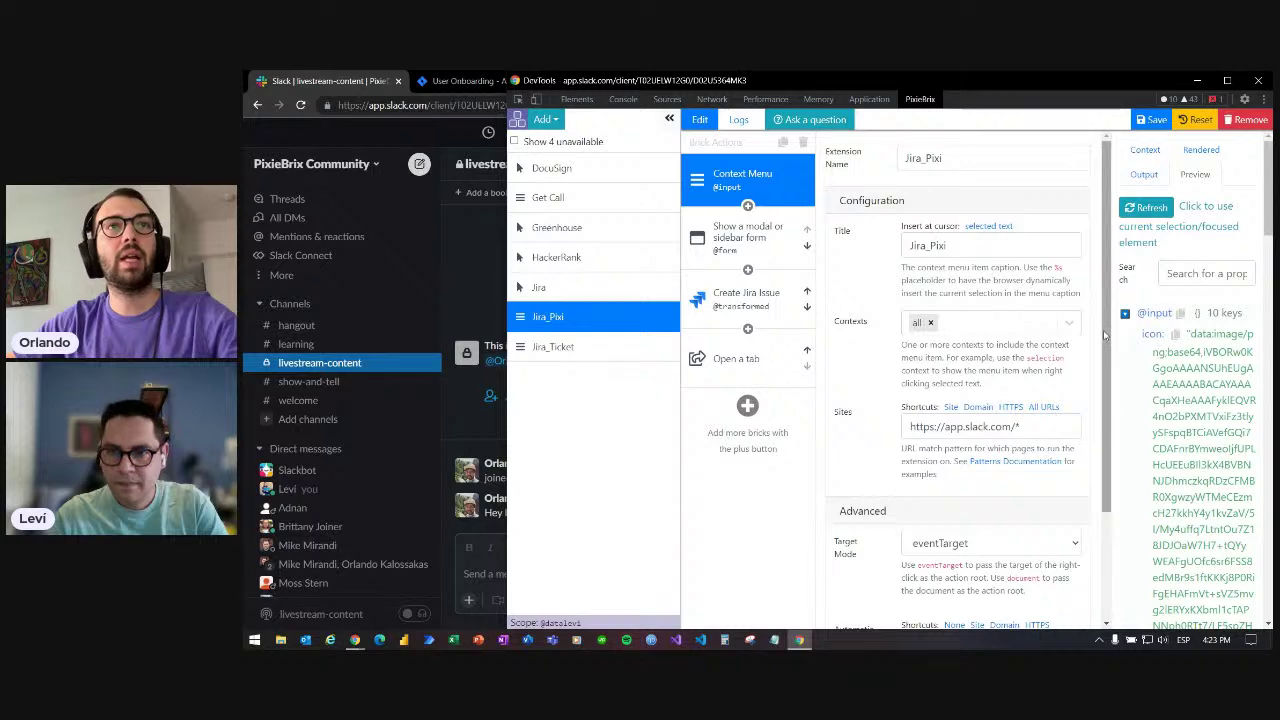
pyautogui.moveTo(1103, 330); pyautogui.dragTo(1112, 445)
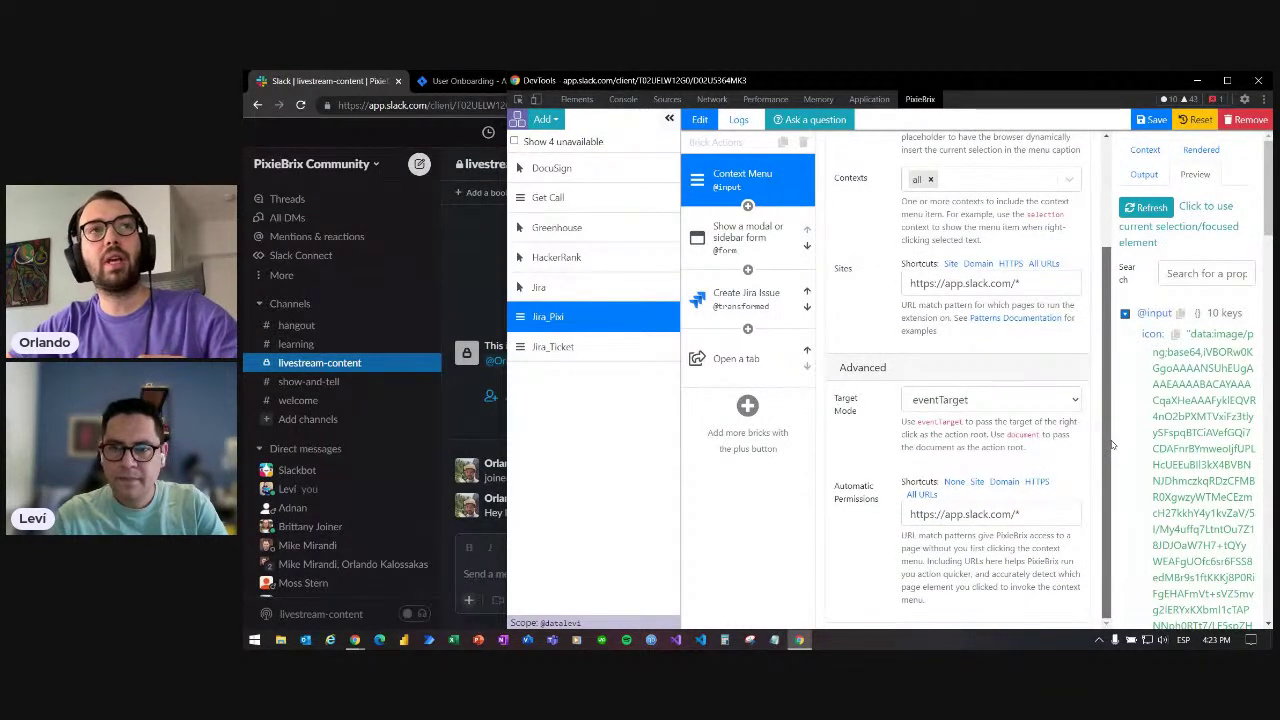
pyautogui.moveTo(1112, 443); pyautogui.dragTo(1108, 350)
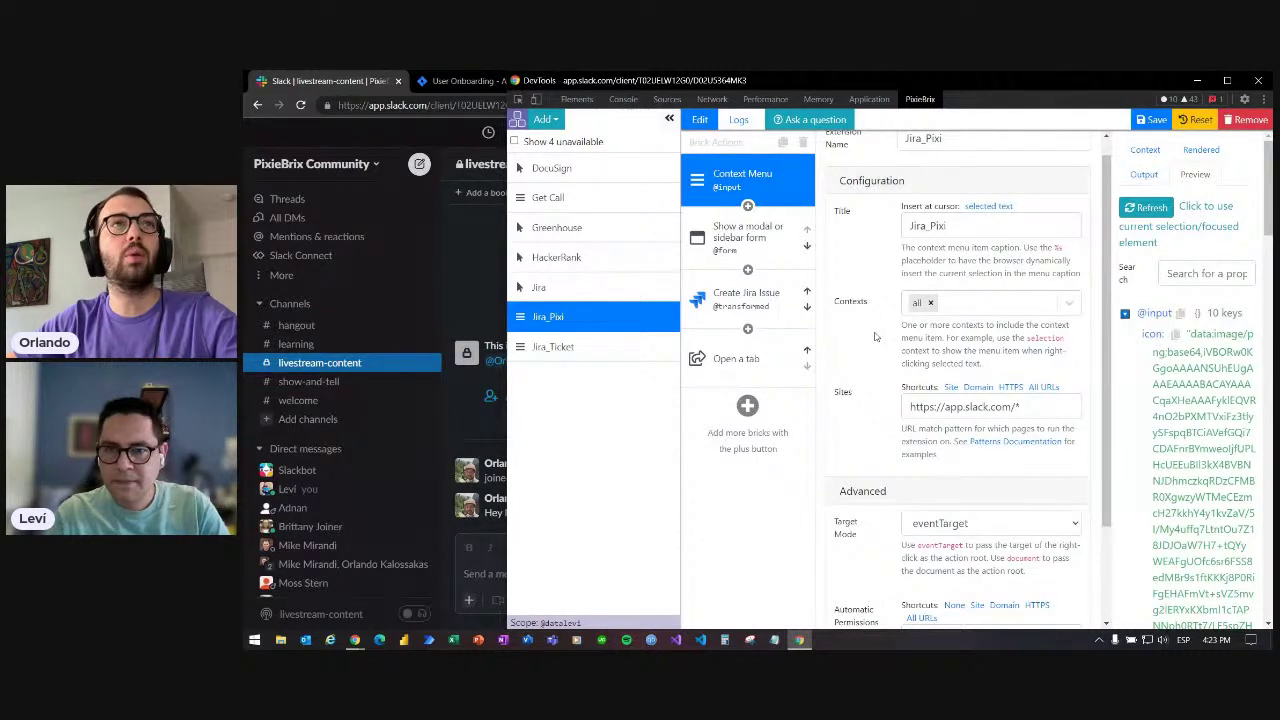
pyautogui.scroll(1, 882, 240)
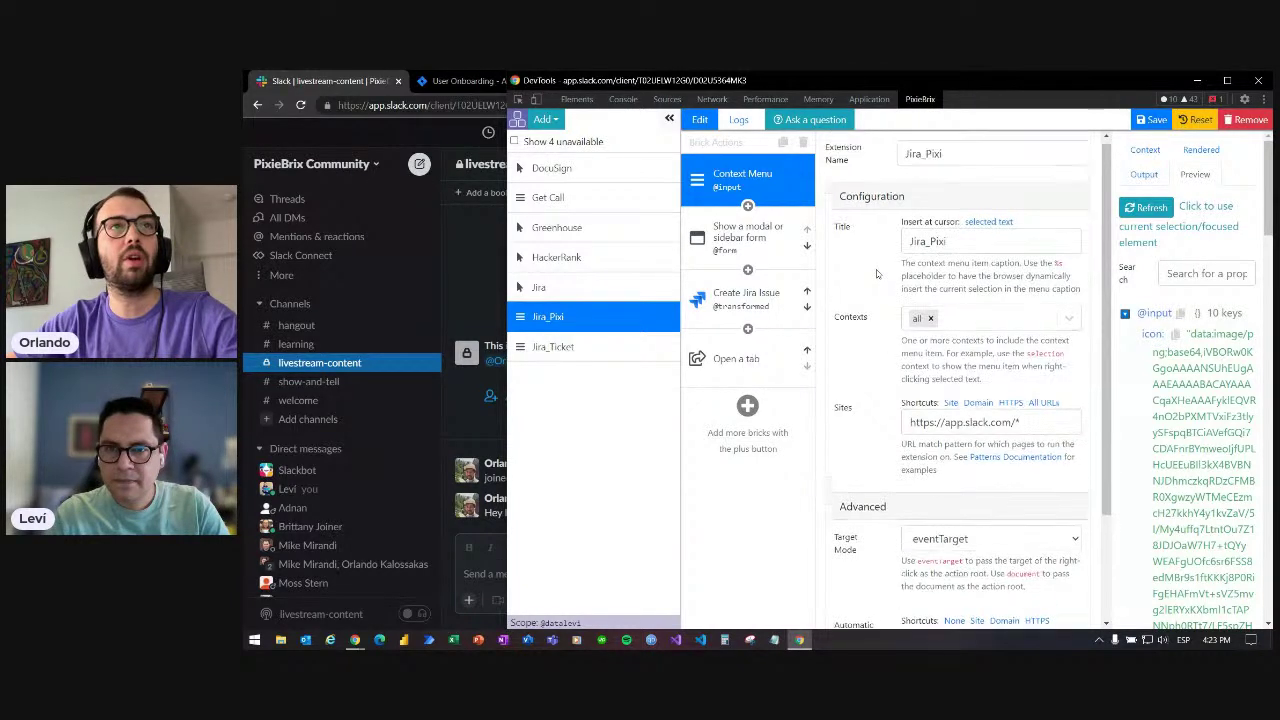
pyautogui.click(716, 245)
pyautogui.scroll(-3, 955, 491)
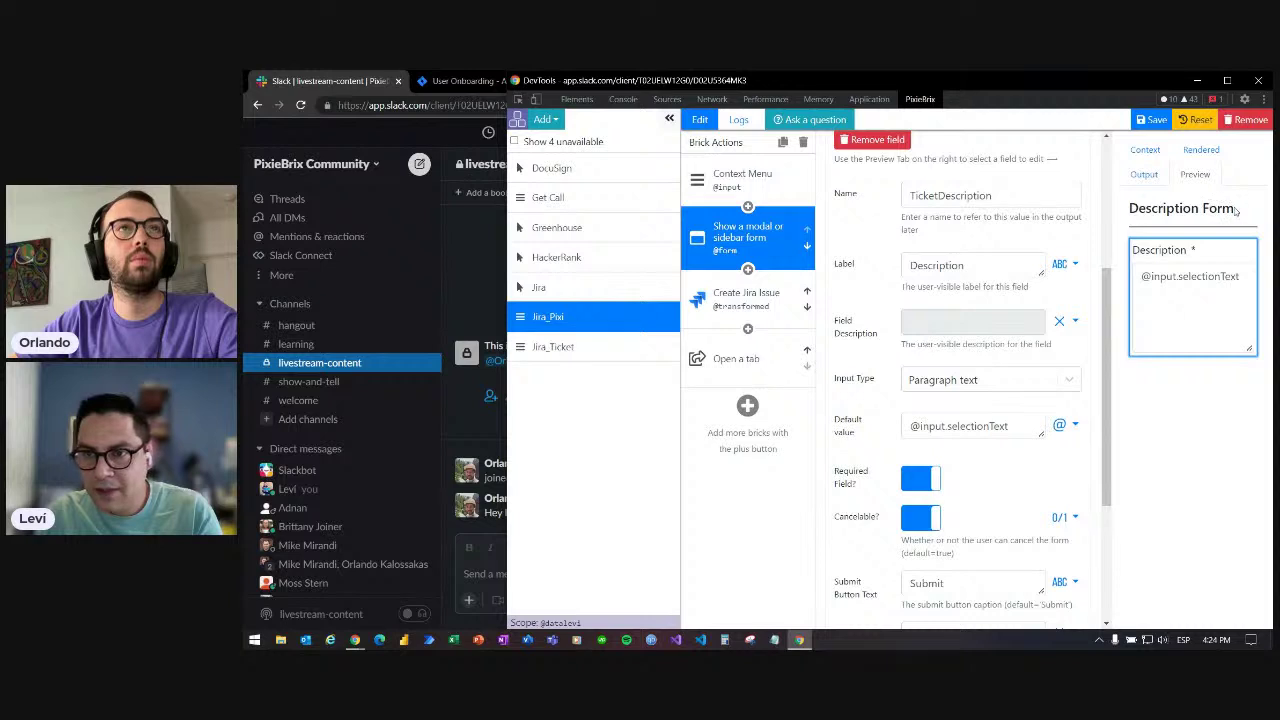
# - Set the Description field's help text to 'This is for HR tickets'
pyautogui.moveTo(1236, 208); pyautogui.dragTo(1128, 209)
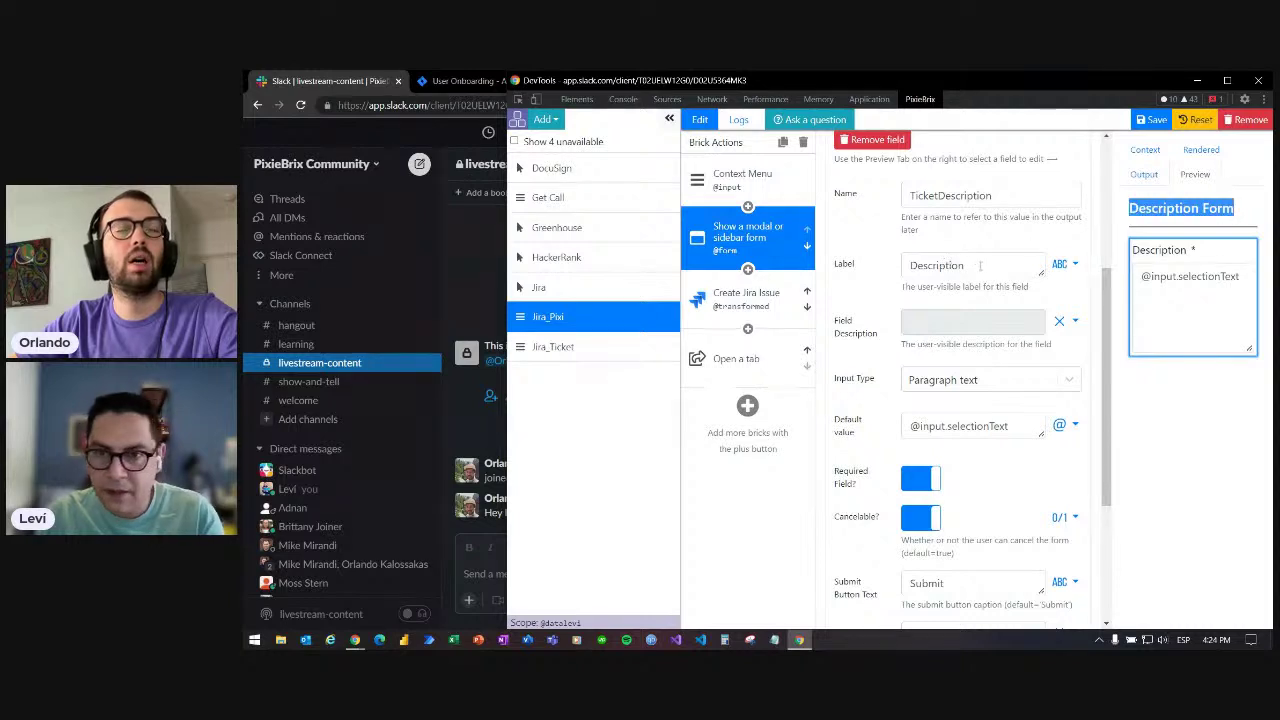
pyautogui.moveTo(979, 265); pyautogui.dragTo(878, 268)
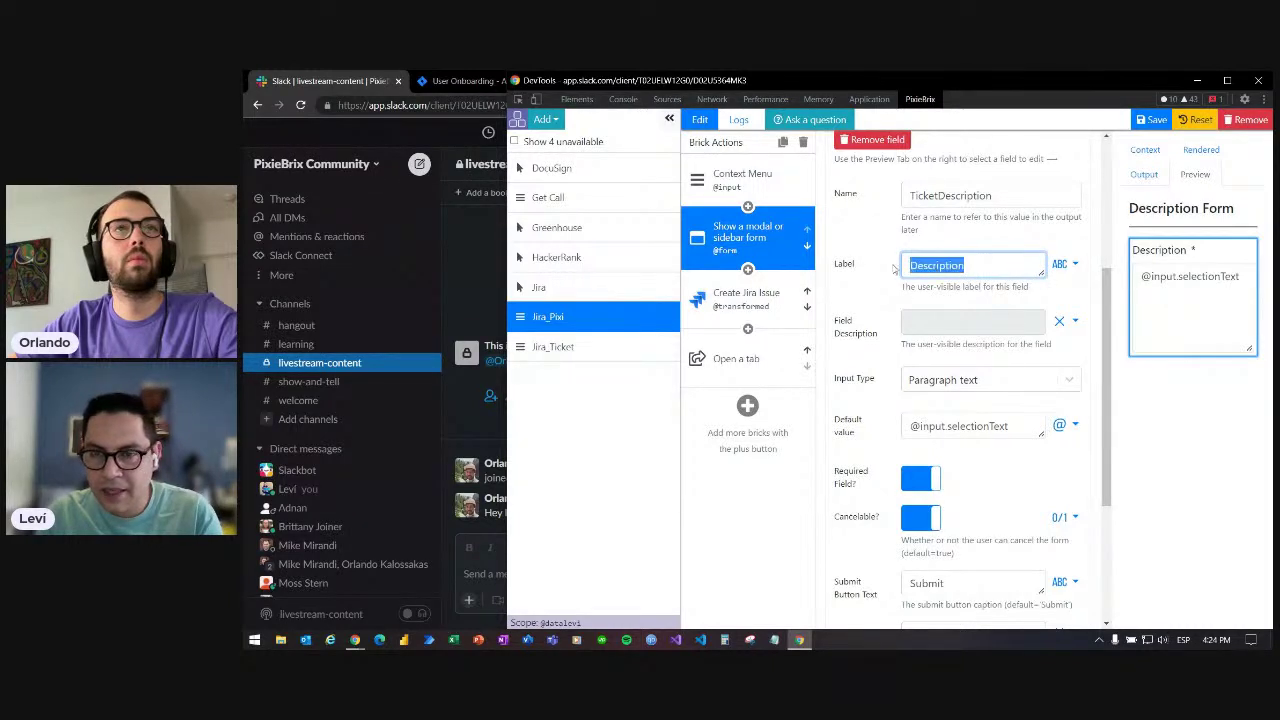
pyautogui.click(936, 328)
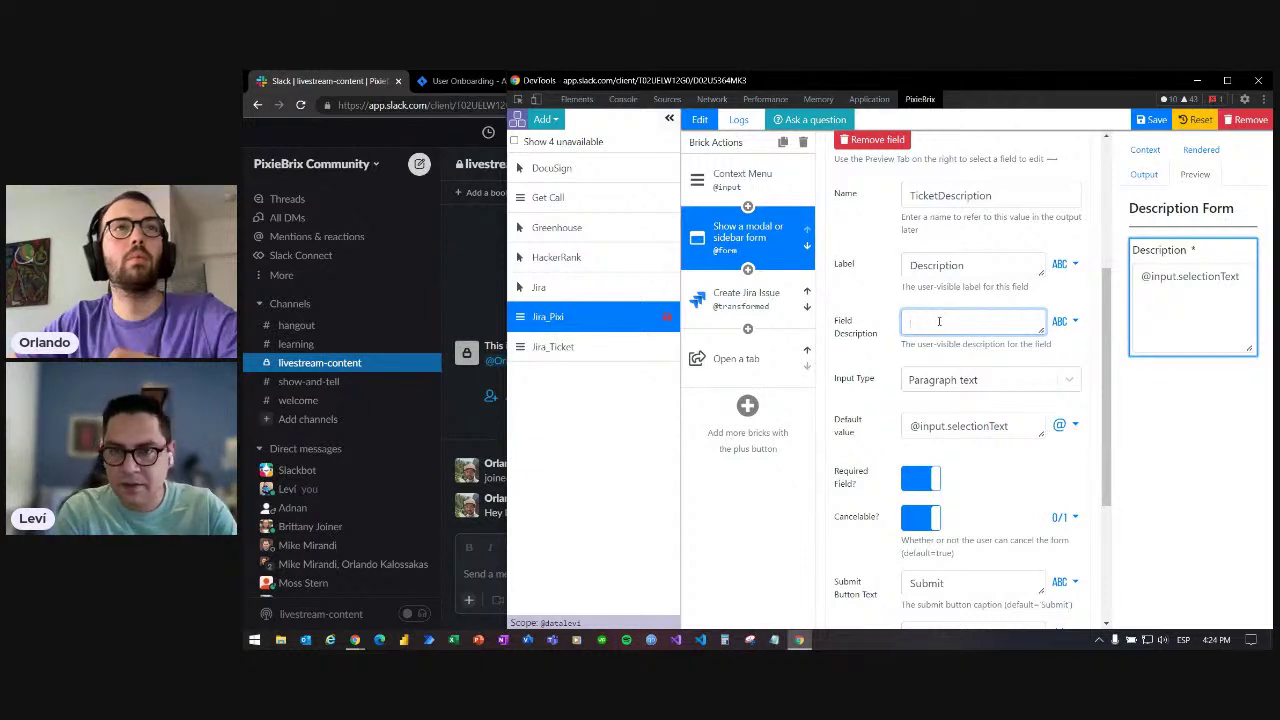
pyautogui.write('This is')
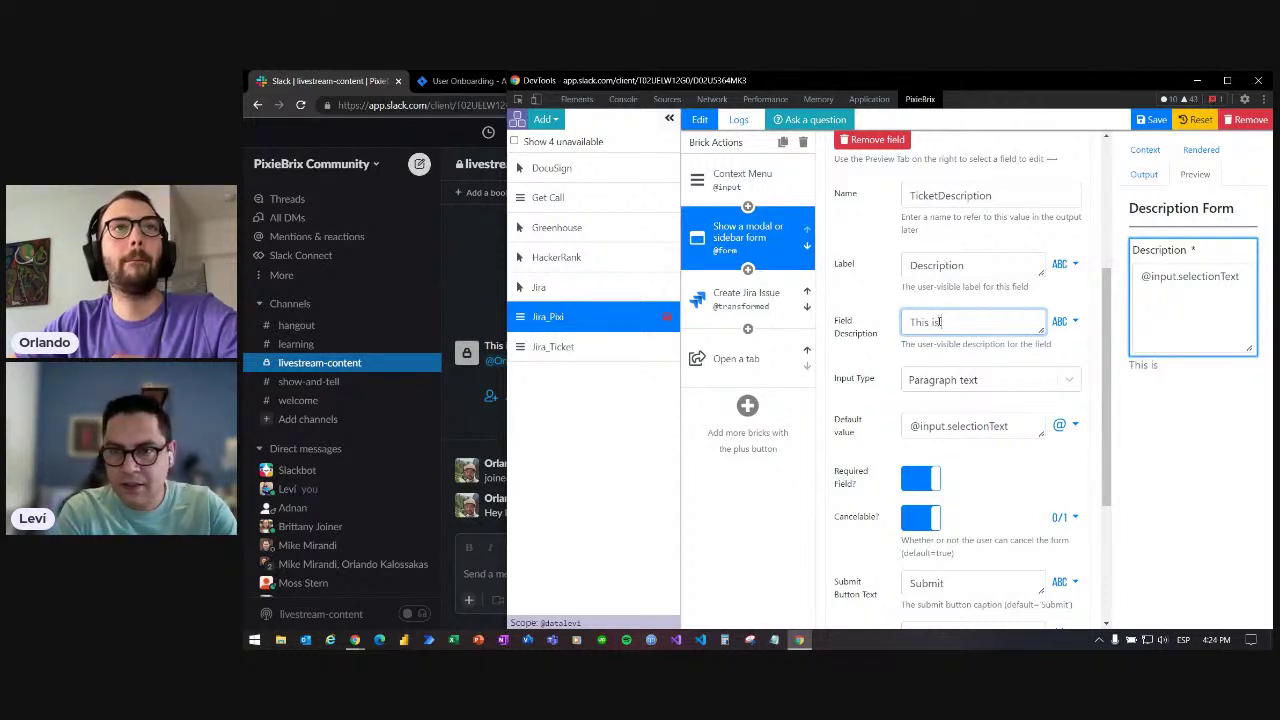
pyautogui.write(' for ')
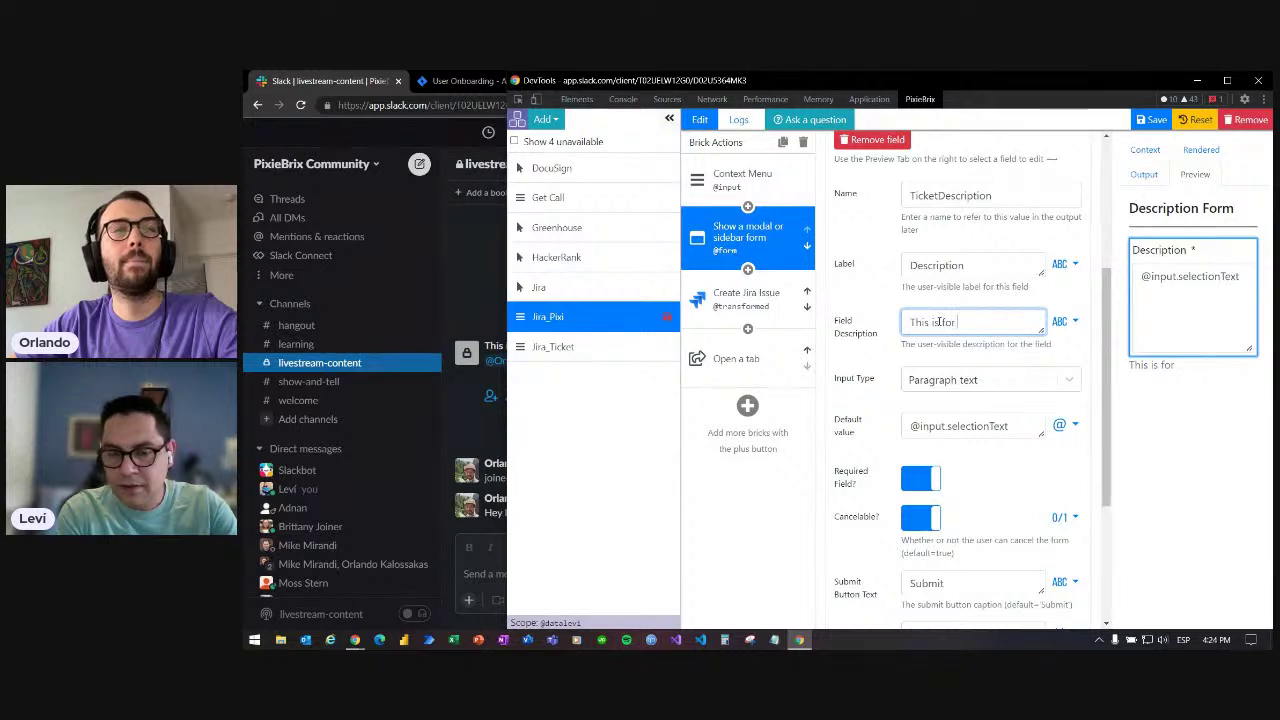
pyautogui.write('HR tickets')
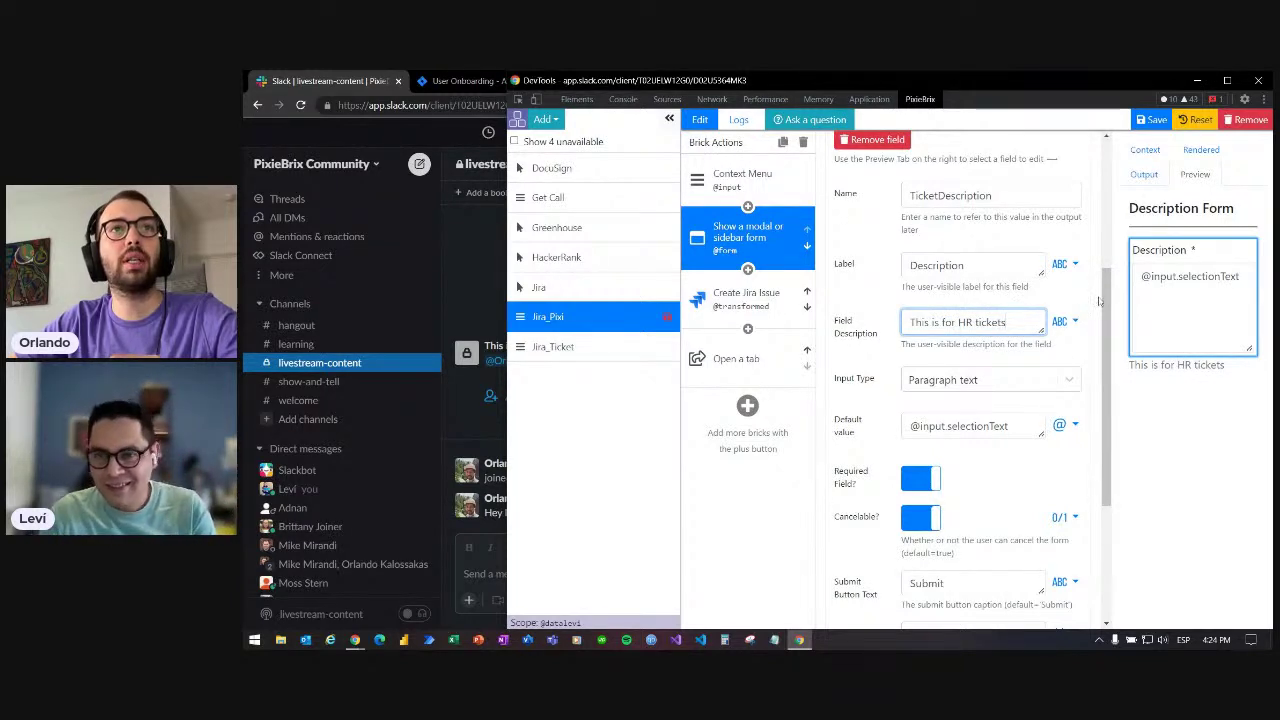
pyautogui.moveTo(1105, 300); pyautogui.dragTo(1105, 320)
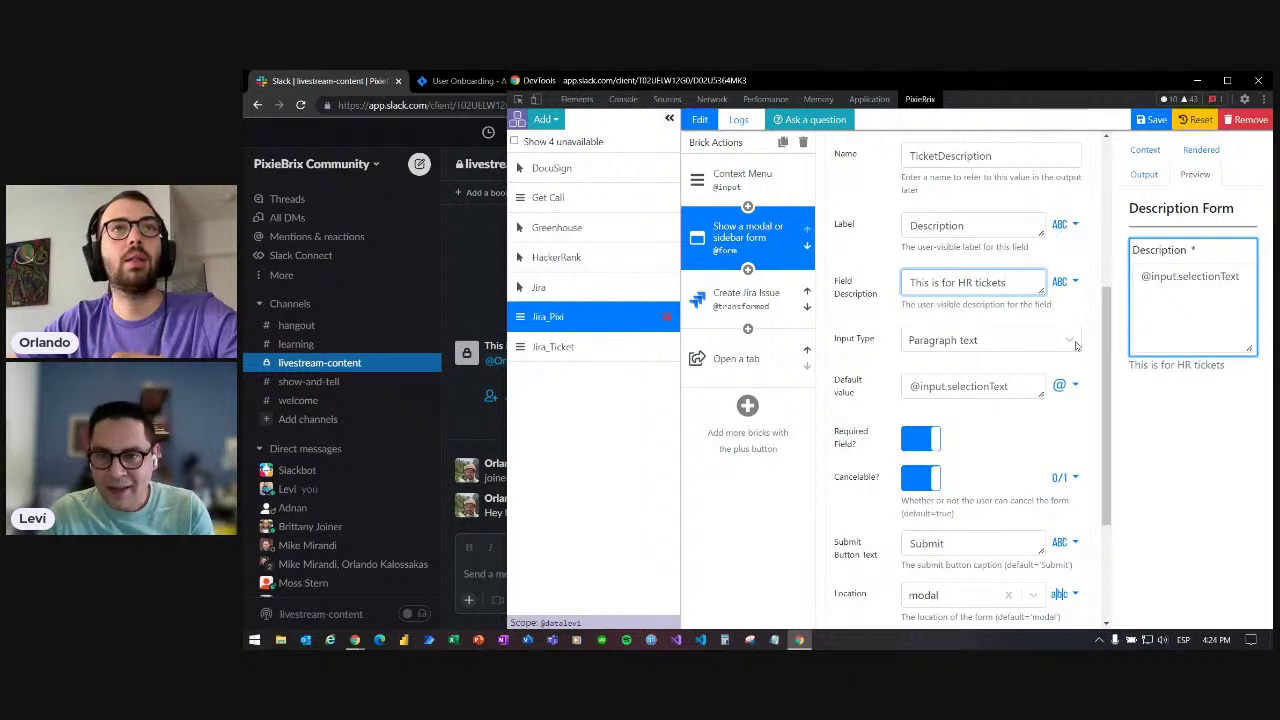
pyautogui.click(1189, 277)
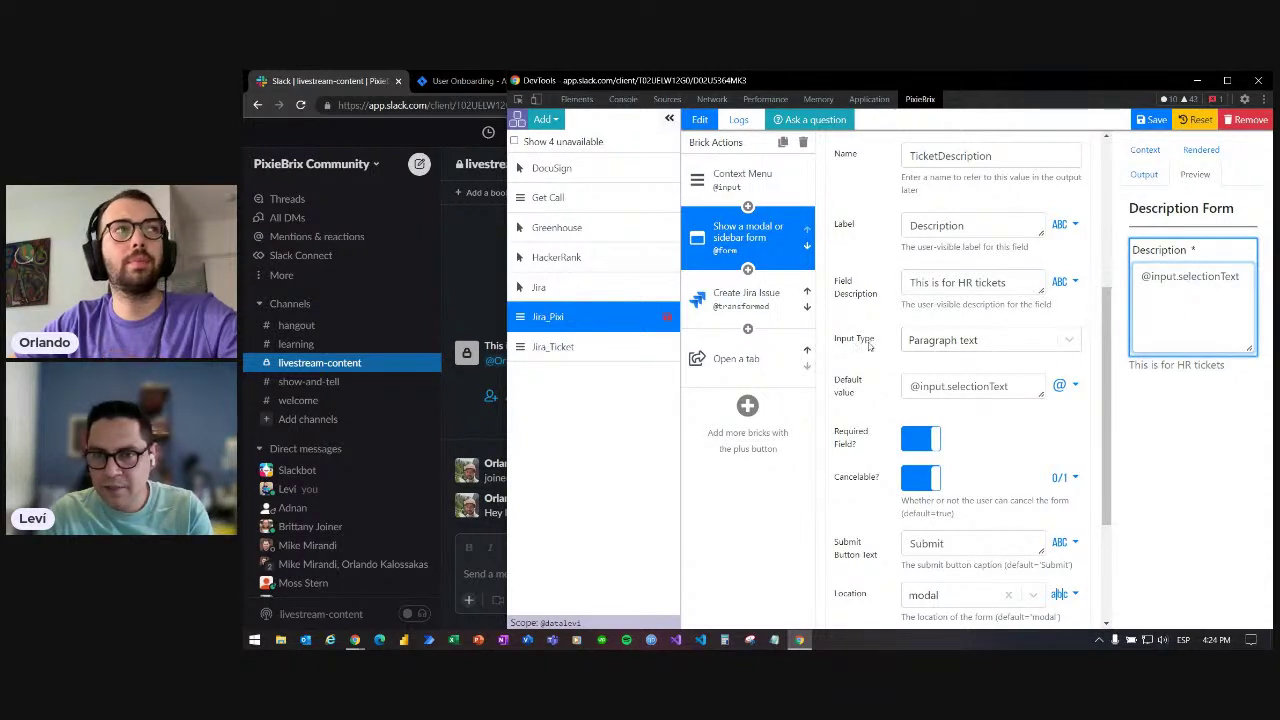
# - Keep Paragraph text as the input type, then select the Slack channel messages
pyautogui.click(928, 344)
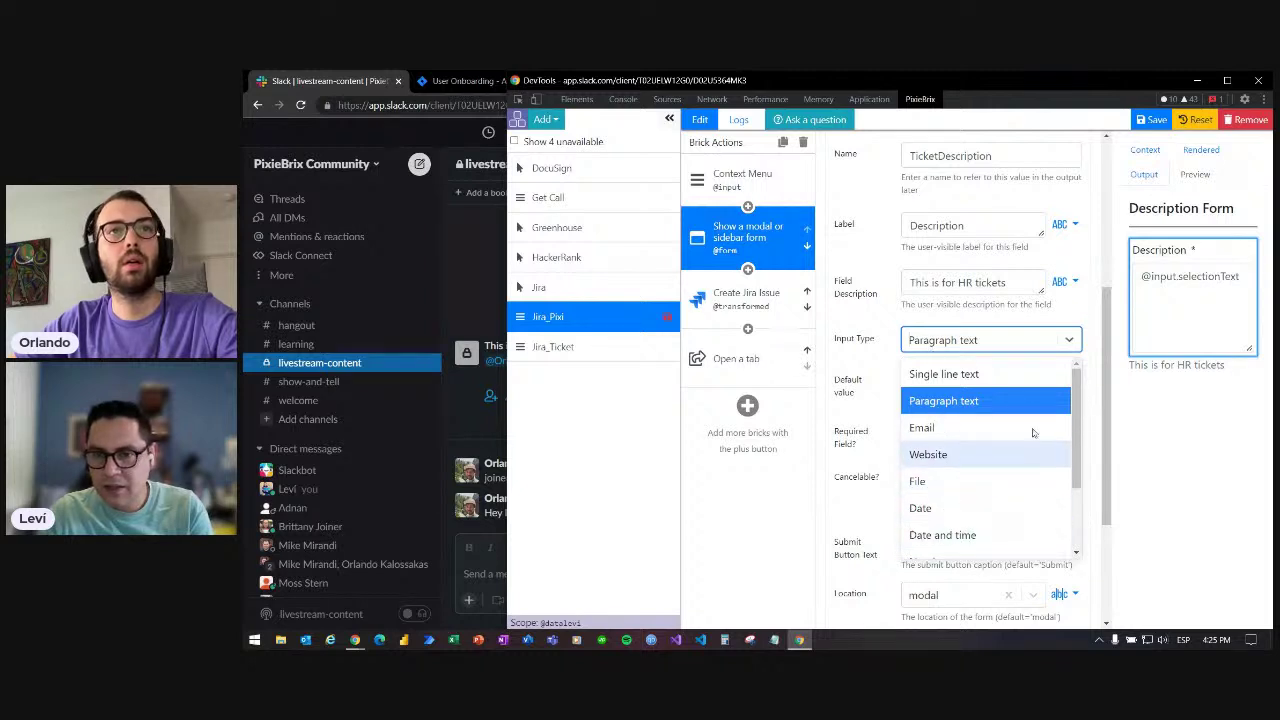
pyautogui.moveTo(1077, 383); pyautogui.dragTo(1078, 453)
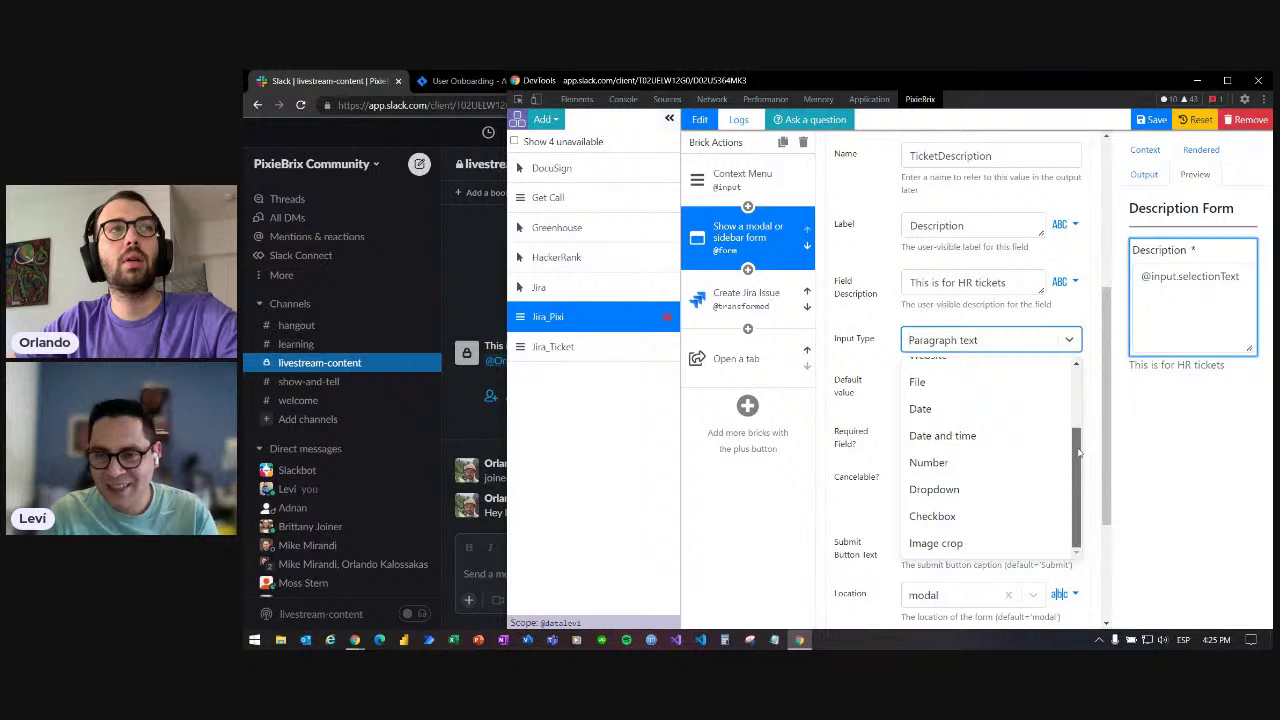
pyautogui.click(1087, 347)
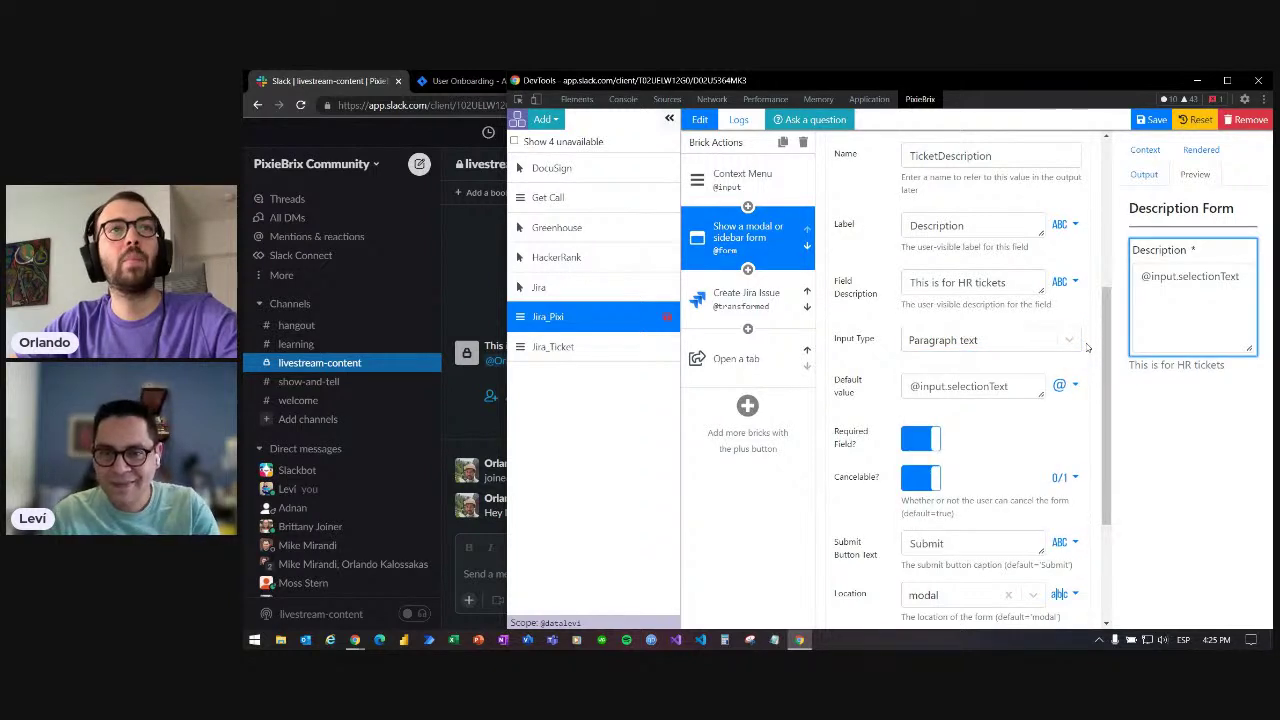
pyautogui.scroll(-1, 1087, 347)
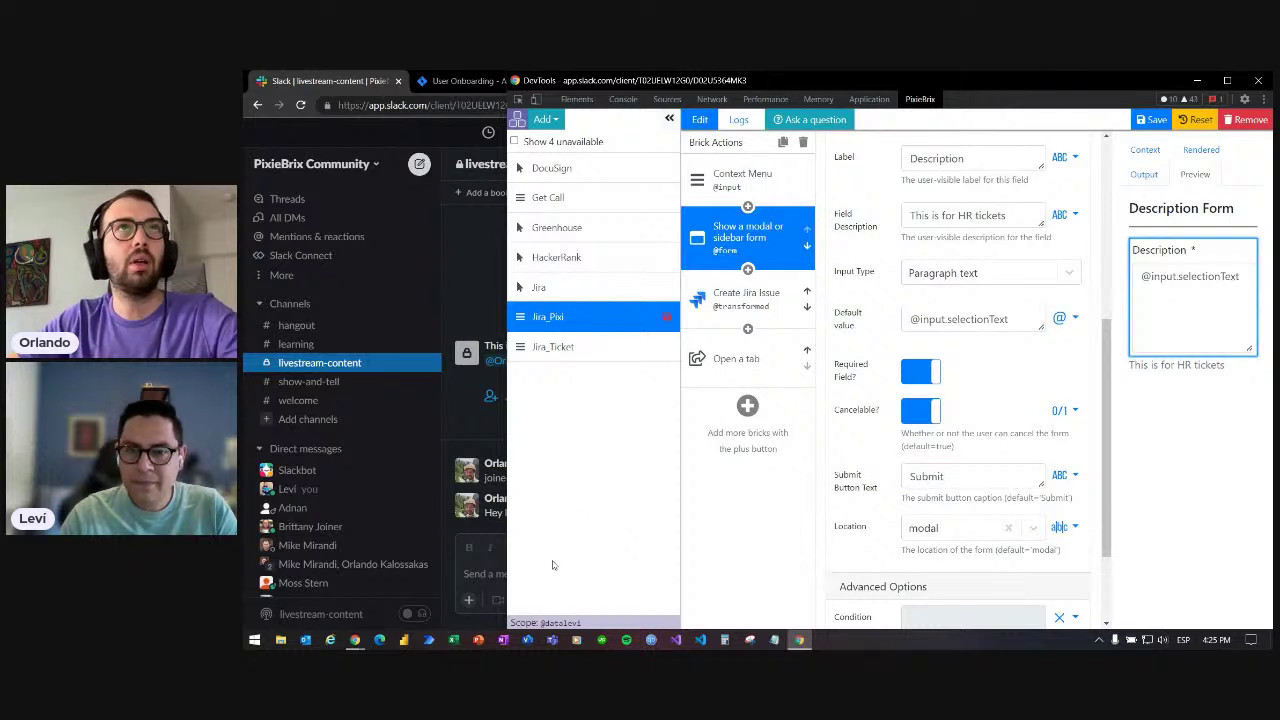
pyautogui.click(468, 580)
pyautogui.moveTo(871, 512); pyautogui.dragTo(556, 279)
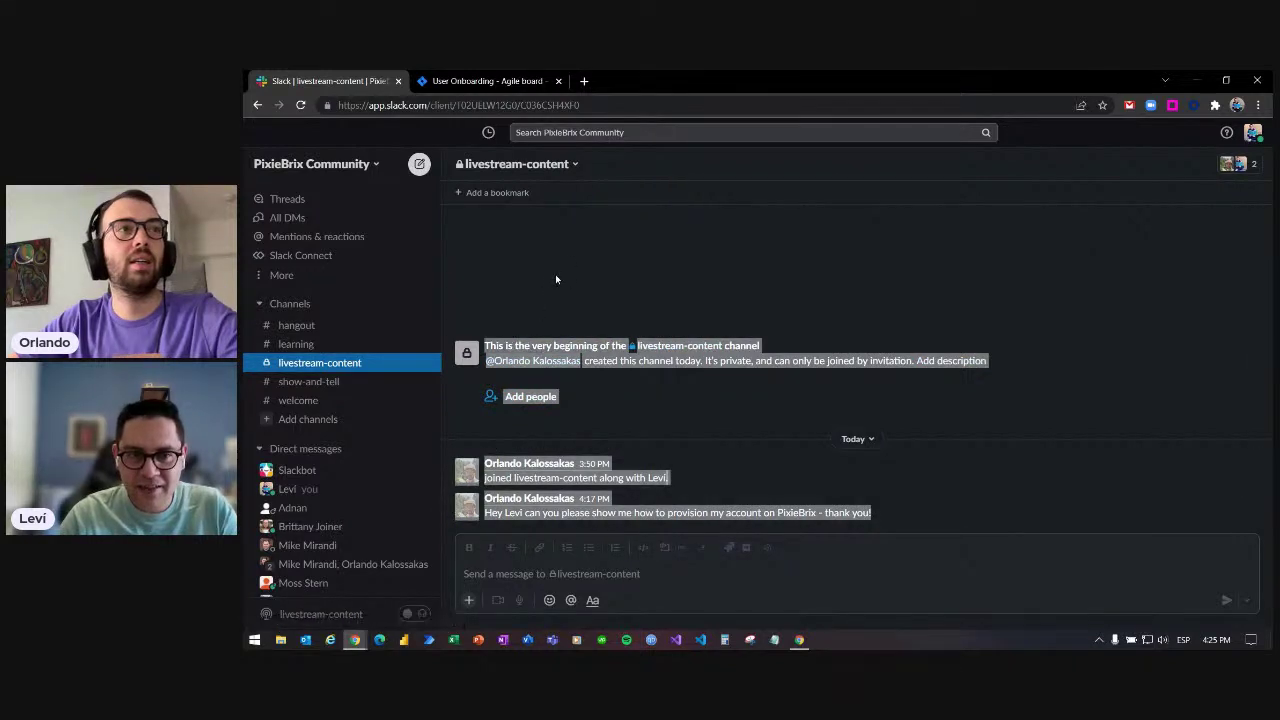
# - Run PixieBrix > Jira_Pixi on the selected Slack text, review the prefilled description, then cancel
pyautogui.rightClick(618, 360)
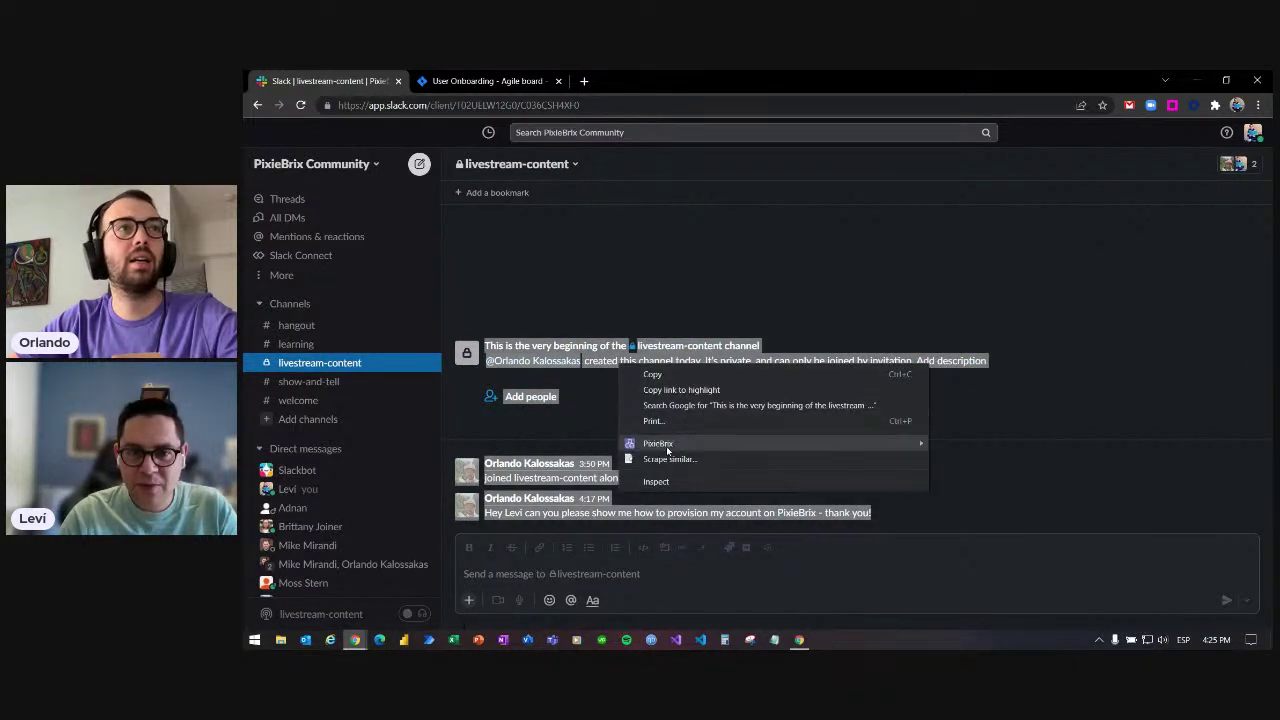
pyautogui.moveTo(668, 448)
pyautogui.click(974, 460)
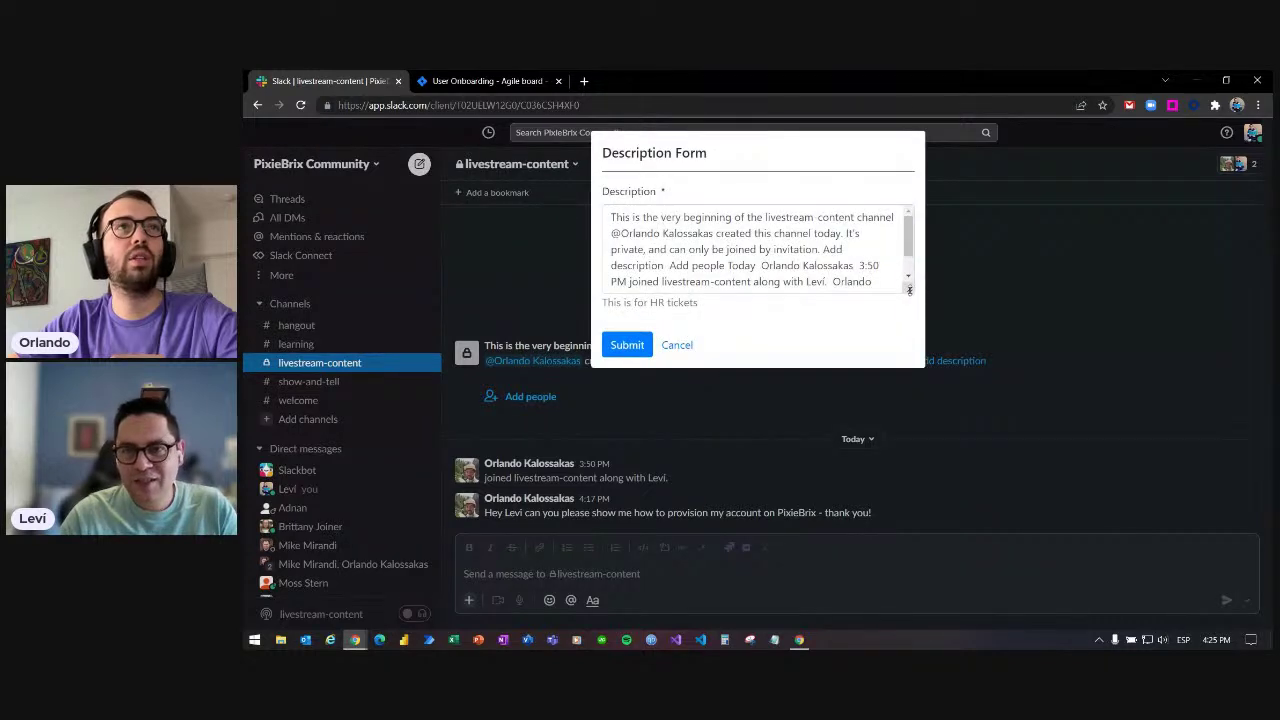
pyautogui.moveTo(909, 288); pyautogui.dragTo(913, 344)
pyautogui.click(674, 400)
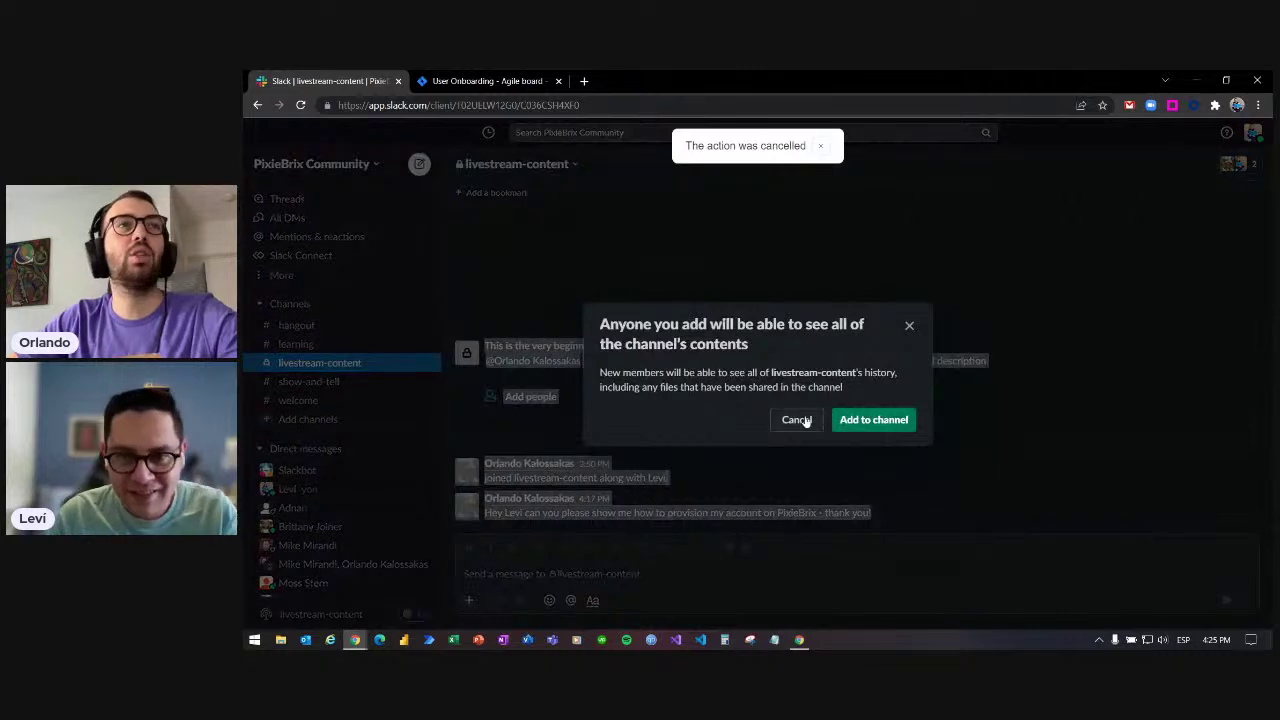
pyautogui.click(797, 421)
# - Open the Create Jira Issue step and confirm its issue type stays Task
pyautogui.click(799, 640)
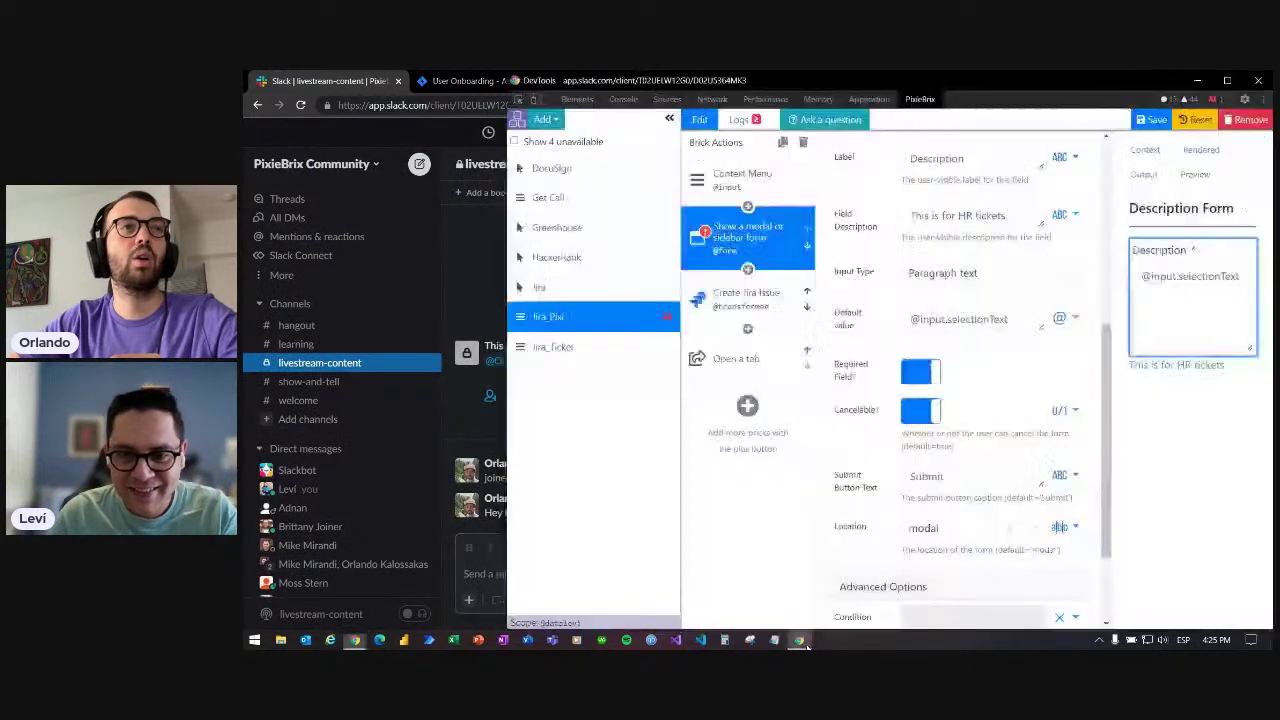
pyautogui.scroll(-1, 1016, 383)
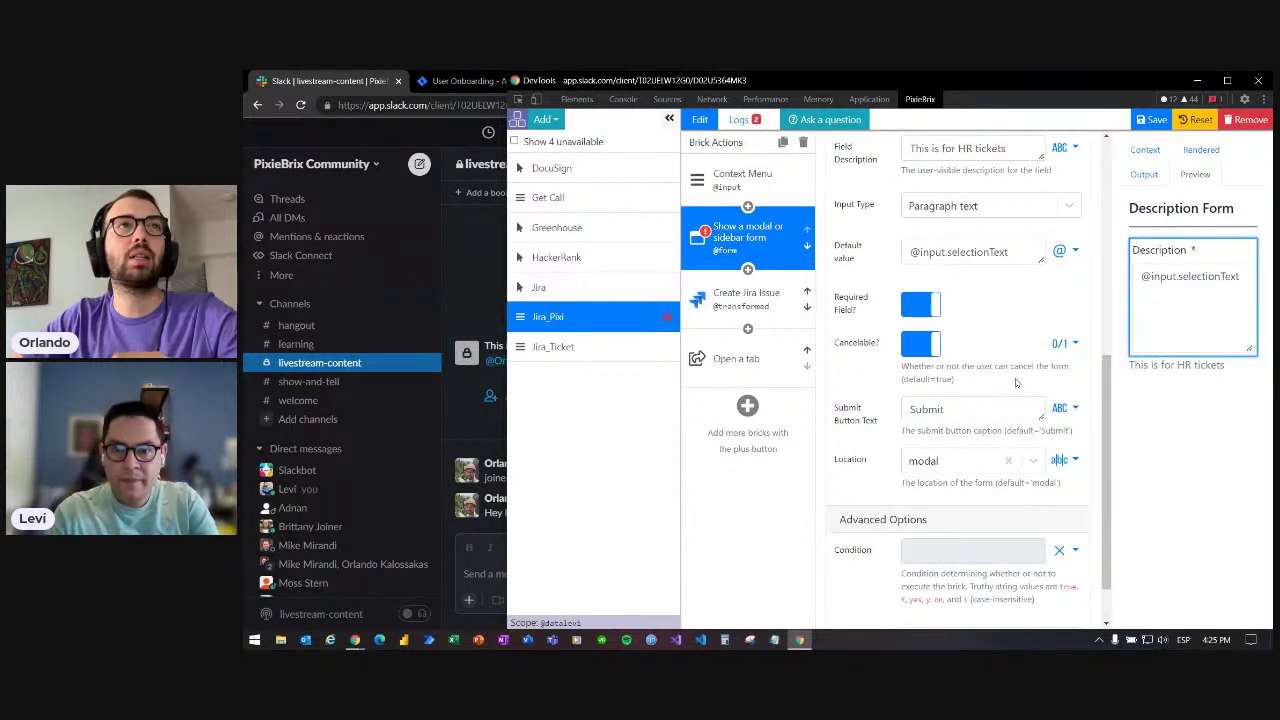
pyautogui.click(748, 308)
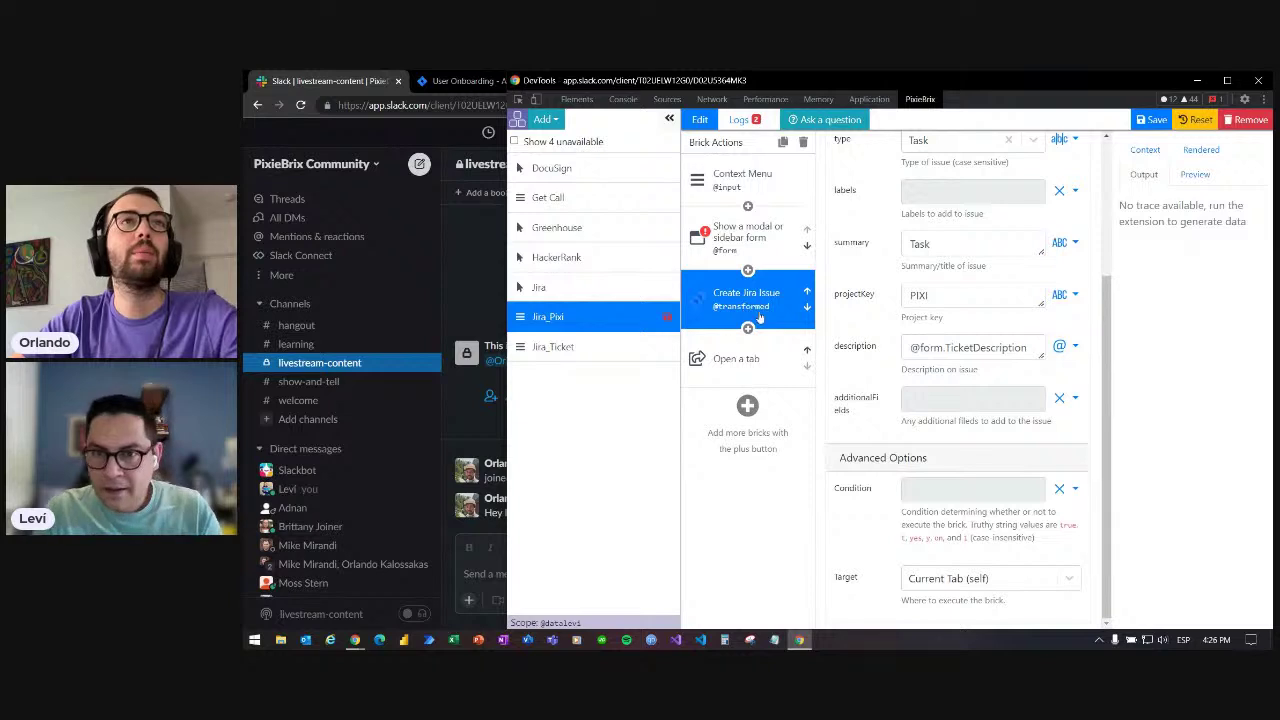
pyautogui.click(1107, 272)
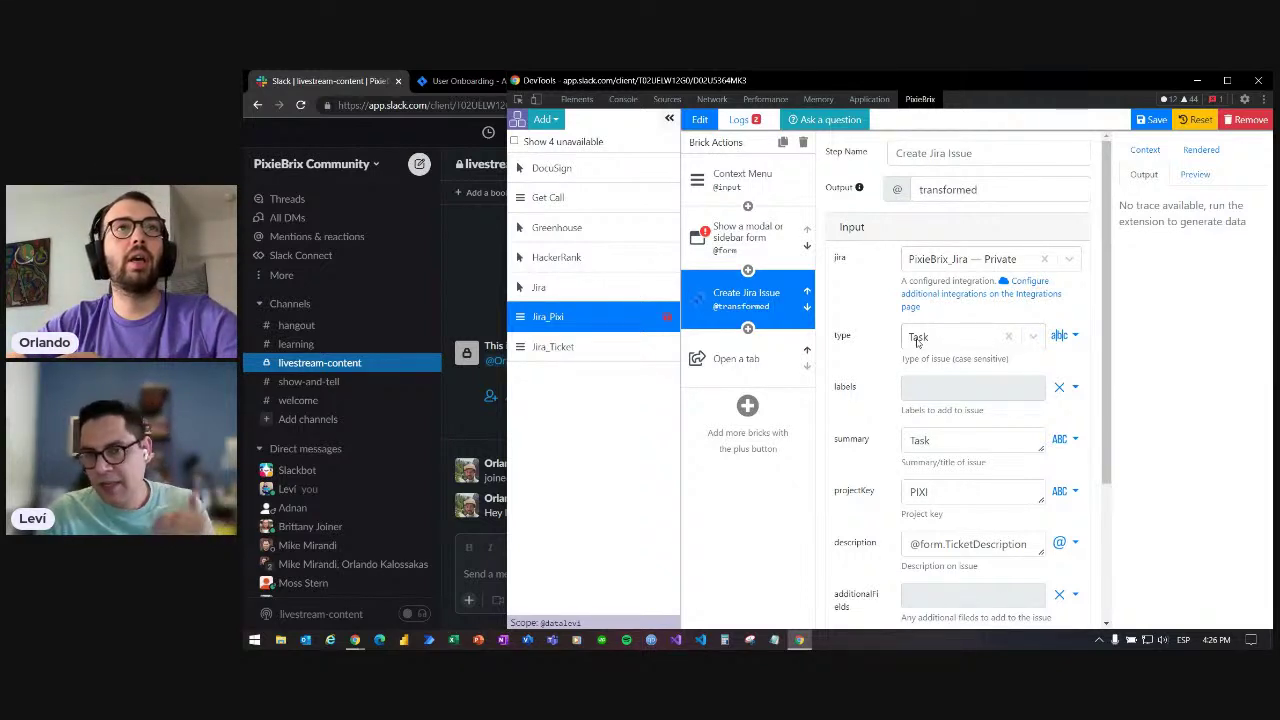
pyautogui.click(917, 340)
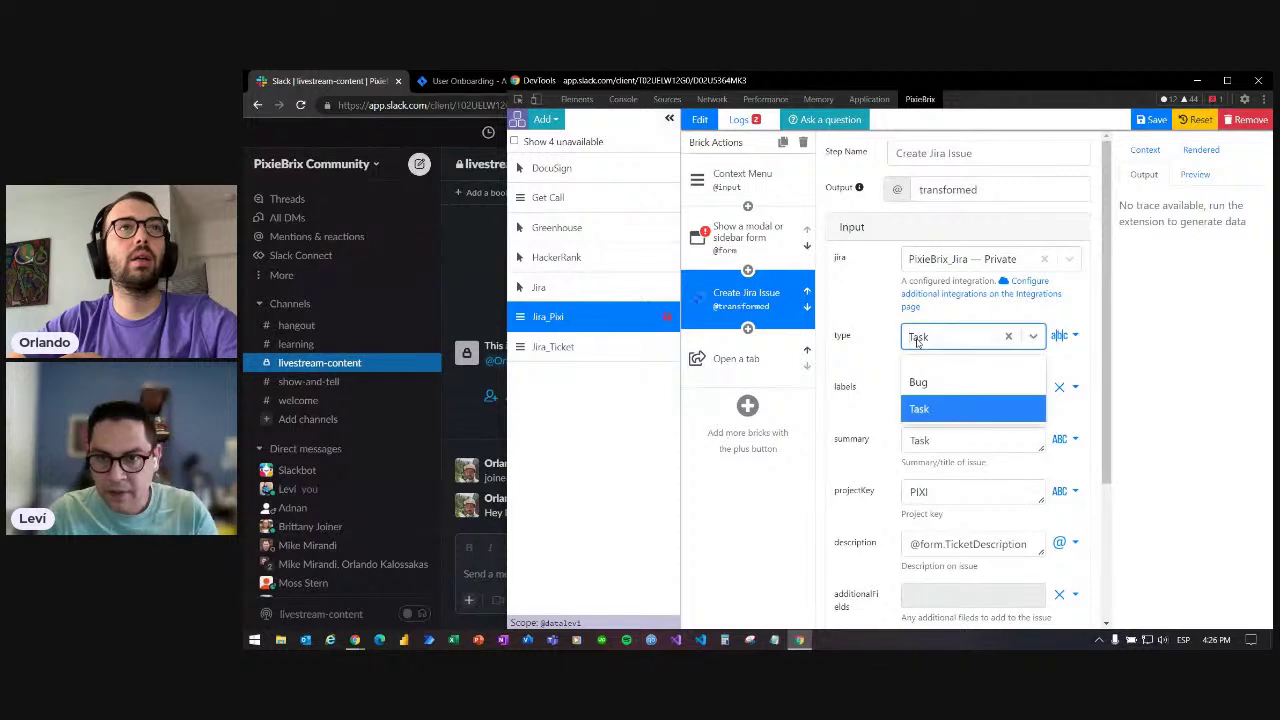
pyautogui.click(868, 356)
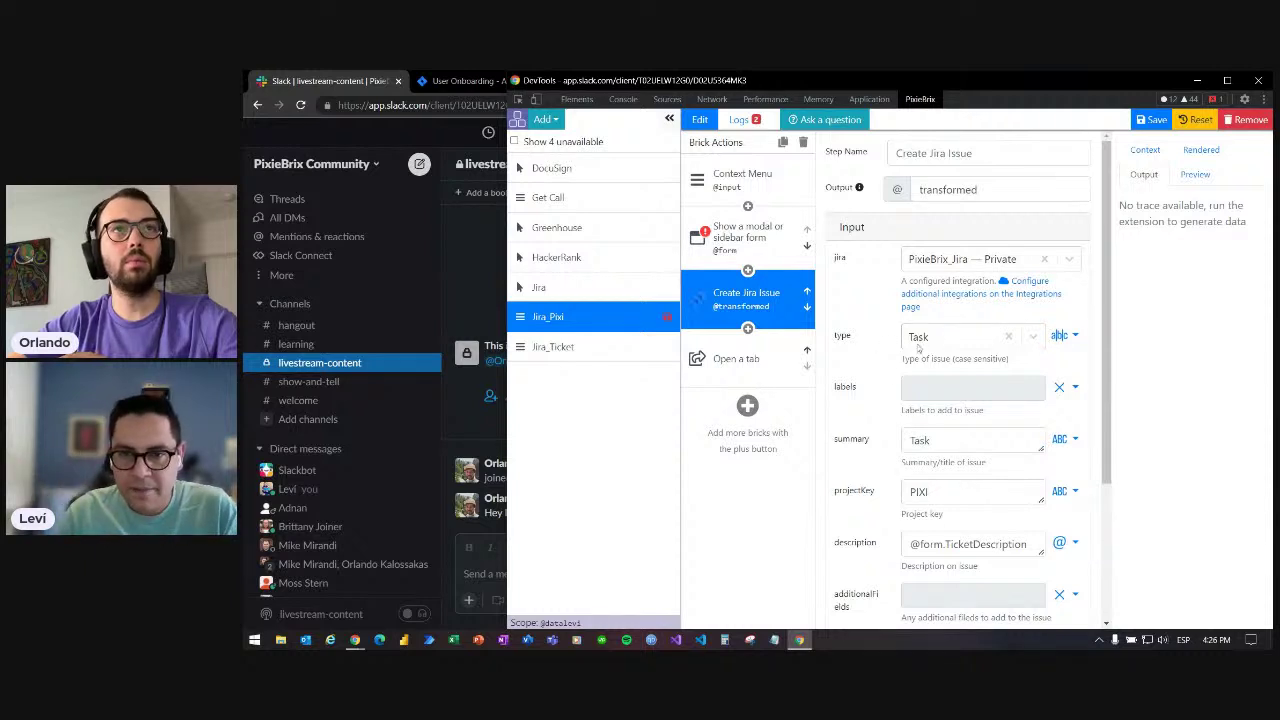
pyautogui.moveTo(1106, 300); pyautogui.dragTo(1106, 393)
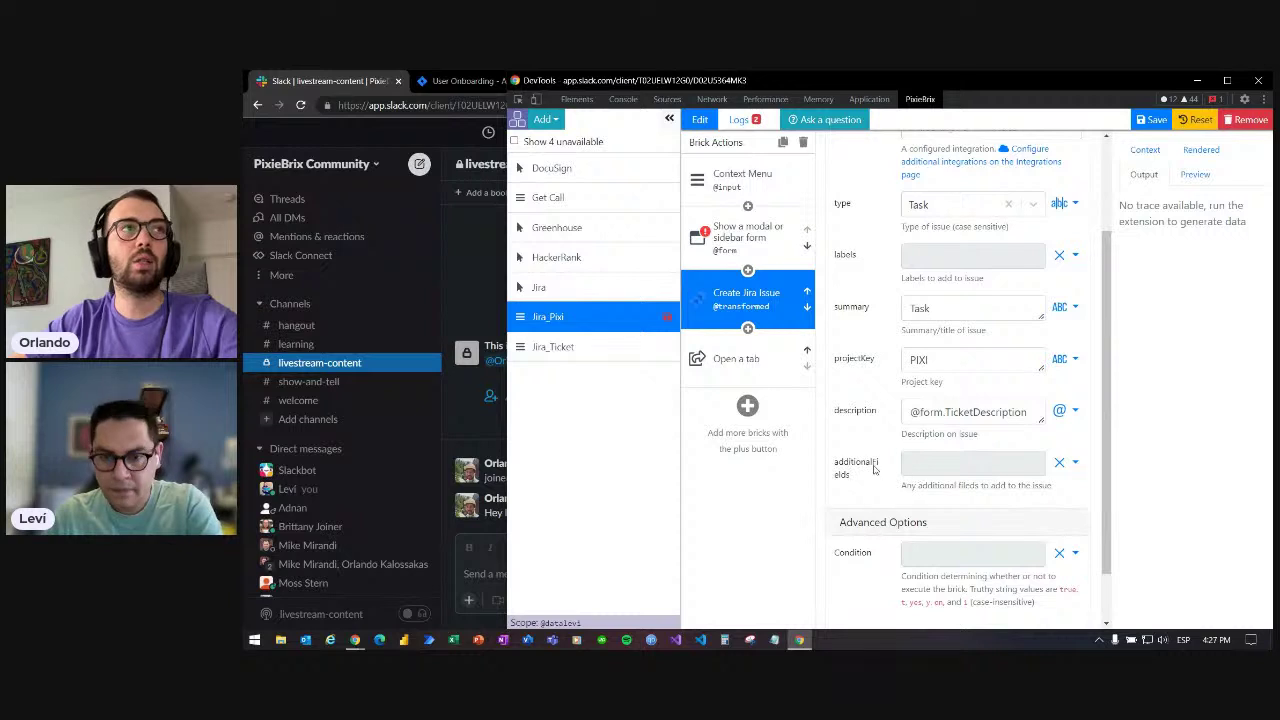
pyautogui.scroll(-1, 868, 454)
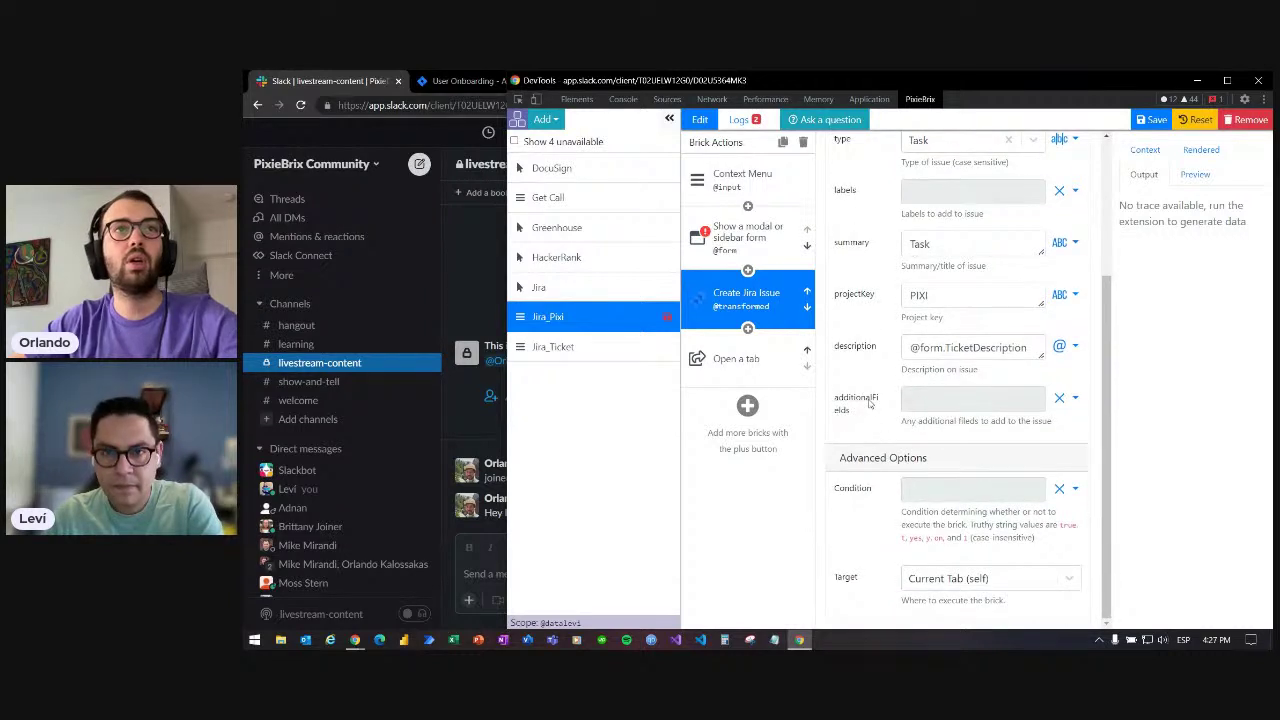
pyautogui.scroll(1, 869, 403)
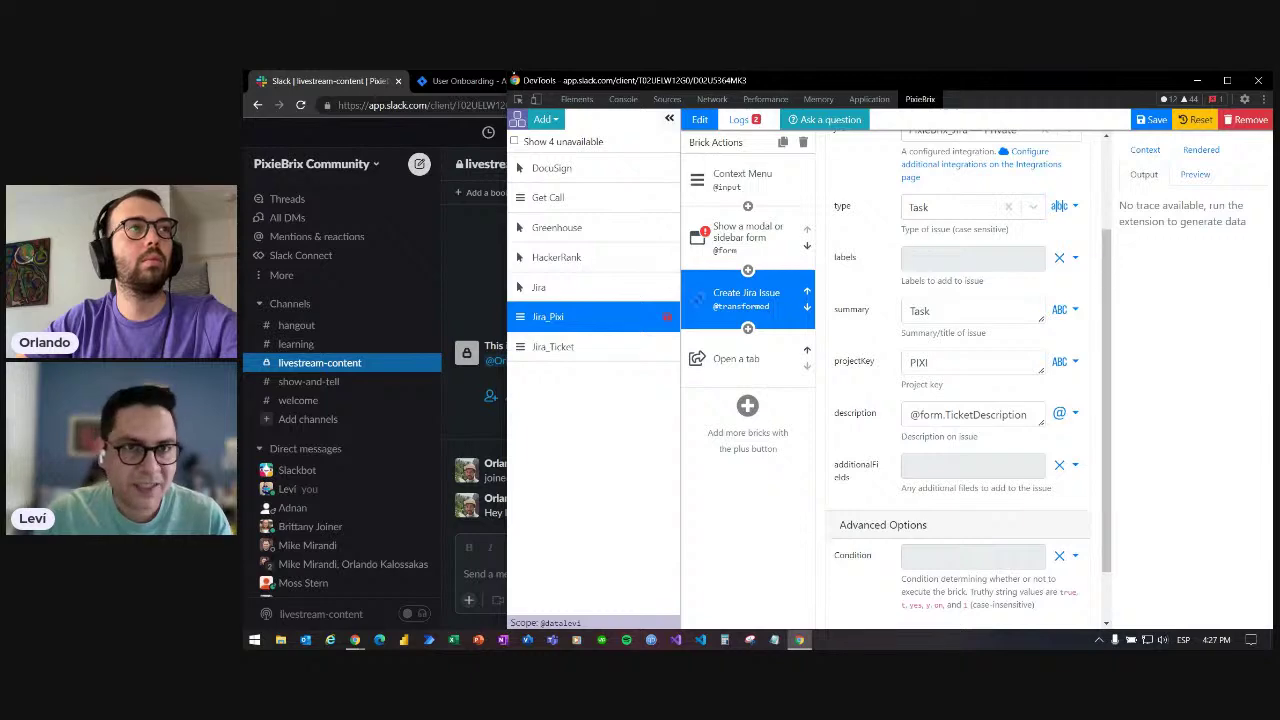
# - Zoom the Jira agile board in slightly, then return to the editor
pyautogui.click(449, 80)
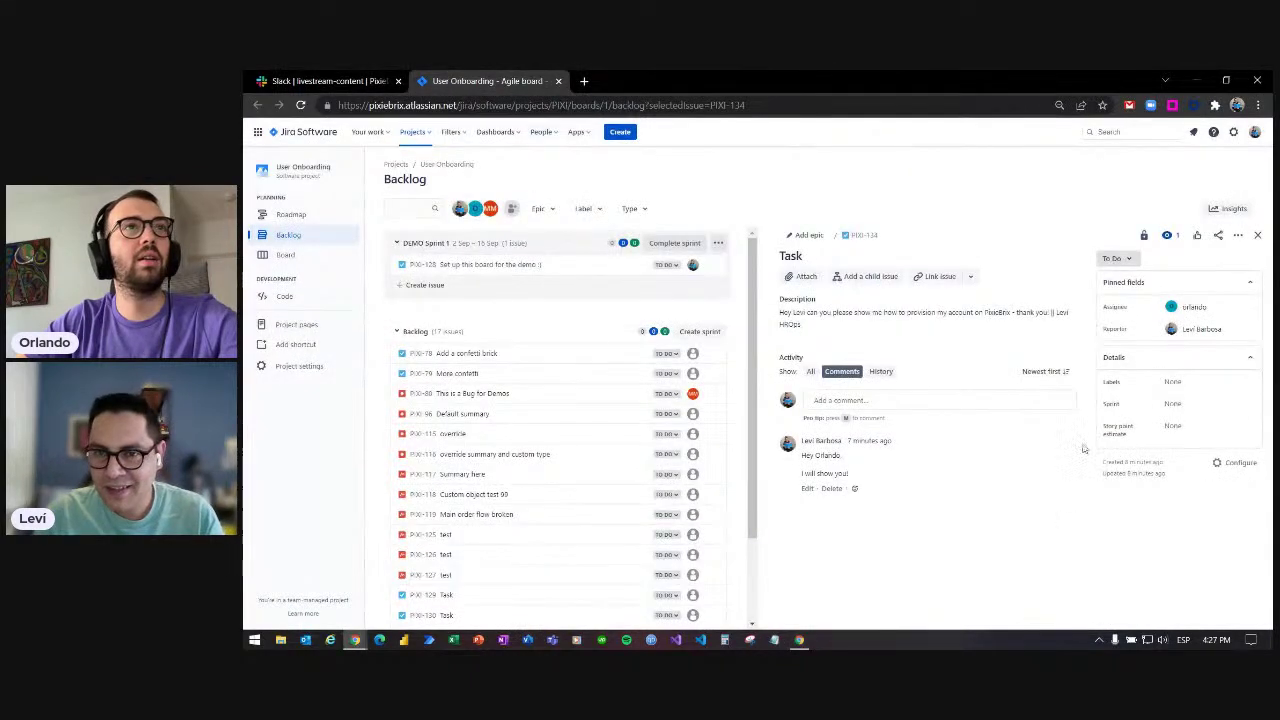
pyautogui.hotkey('ctrl', '+')
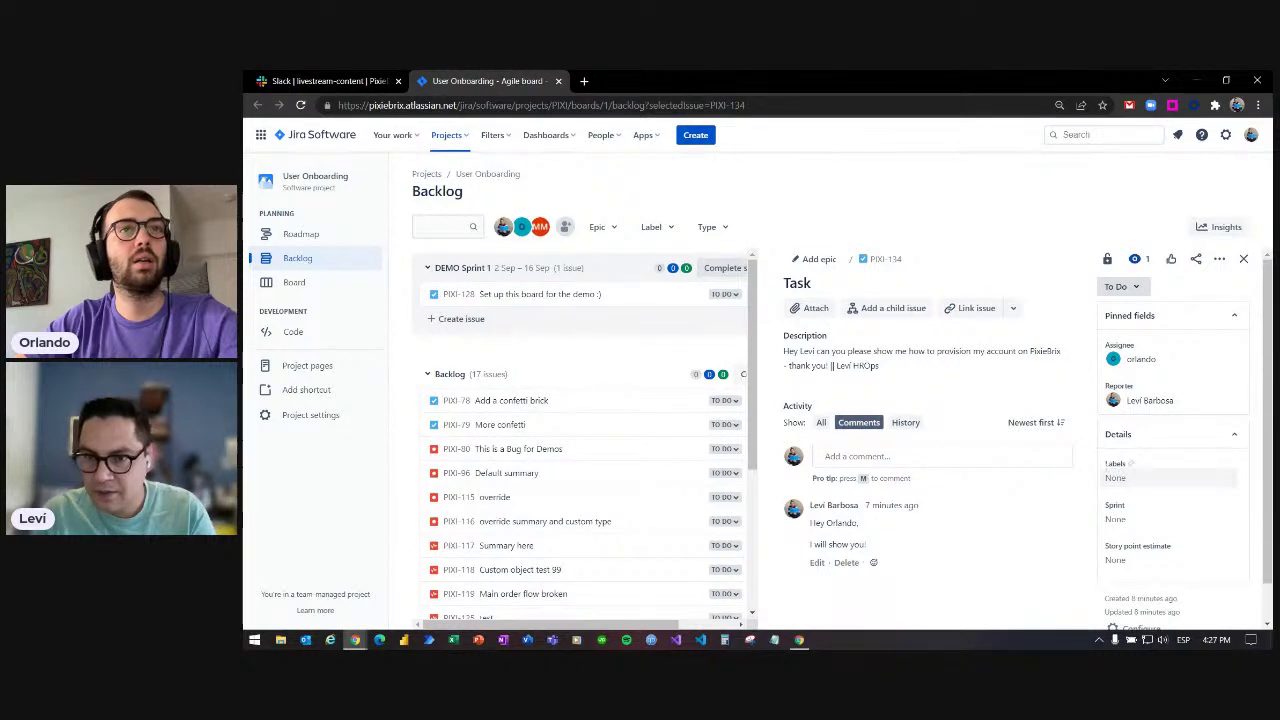
pyautogui.click(801, 640)
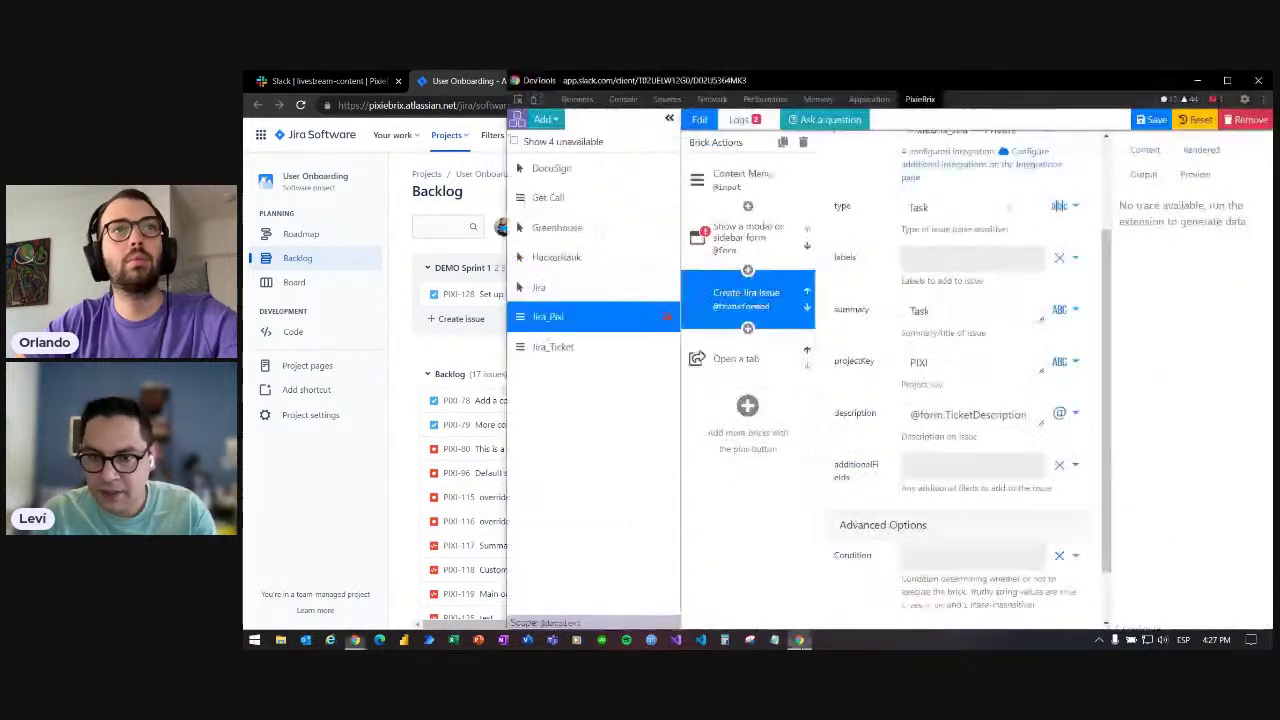
# - Enter a label in the Create Jira Issue labels field, finally replacing it with 'Slack'
pyautogui.click(942, 260)
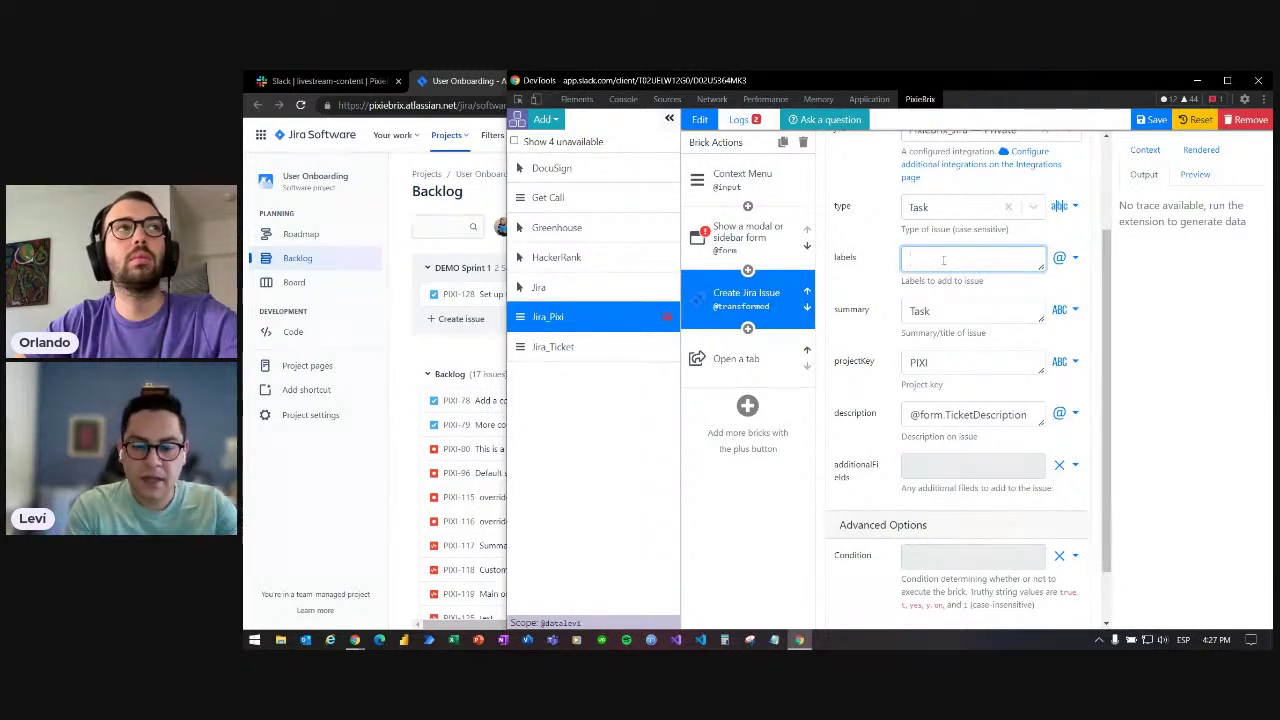
pyautogui.write('LEvi')
pyautogui.press('BackSpace')
pyautogui.press('BackSpace')
pyautogui.press('BackSpace')
pyautogui.write('evi')
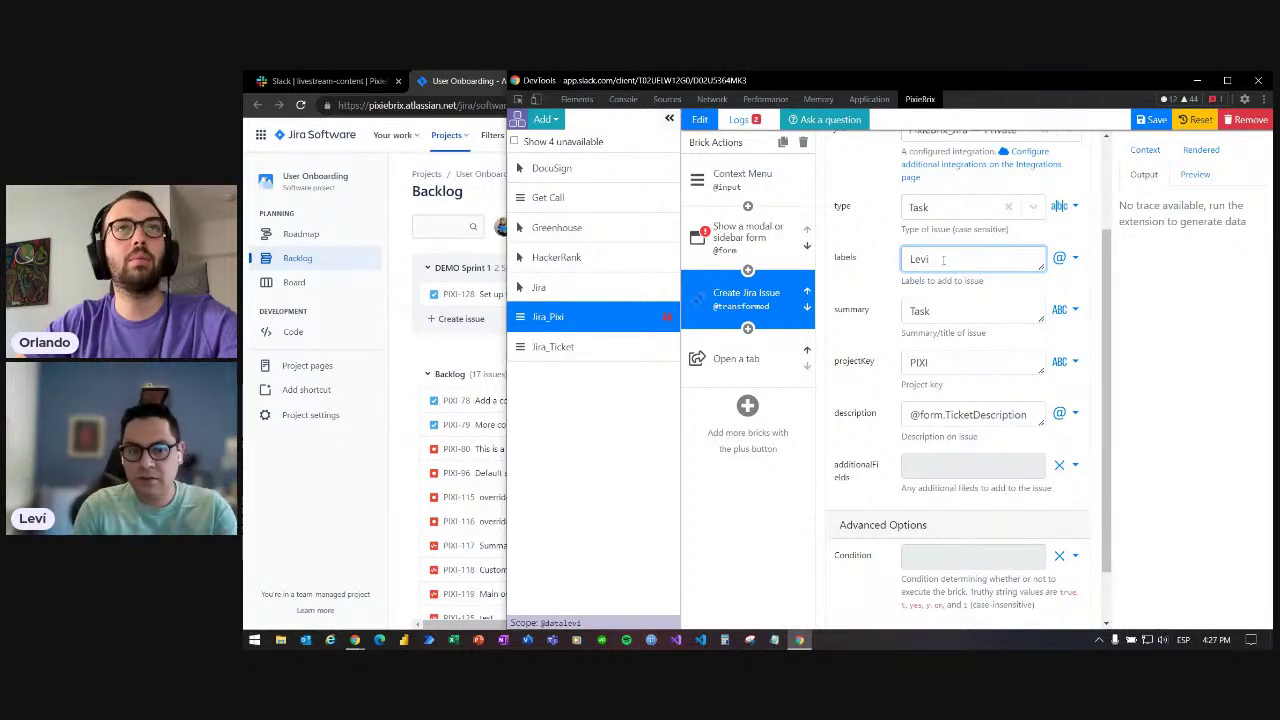
pyautogui.hotkey('alt', 'Tab')
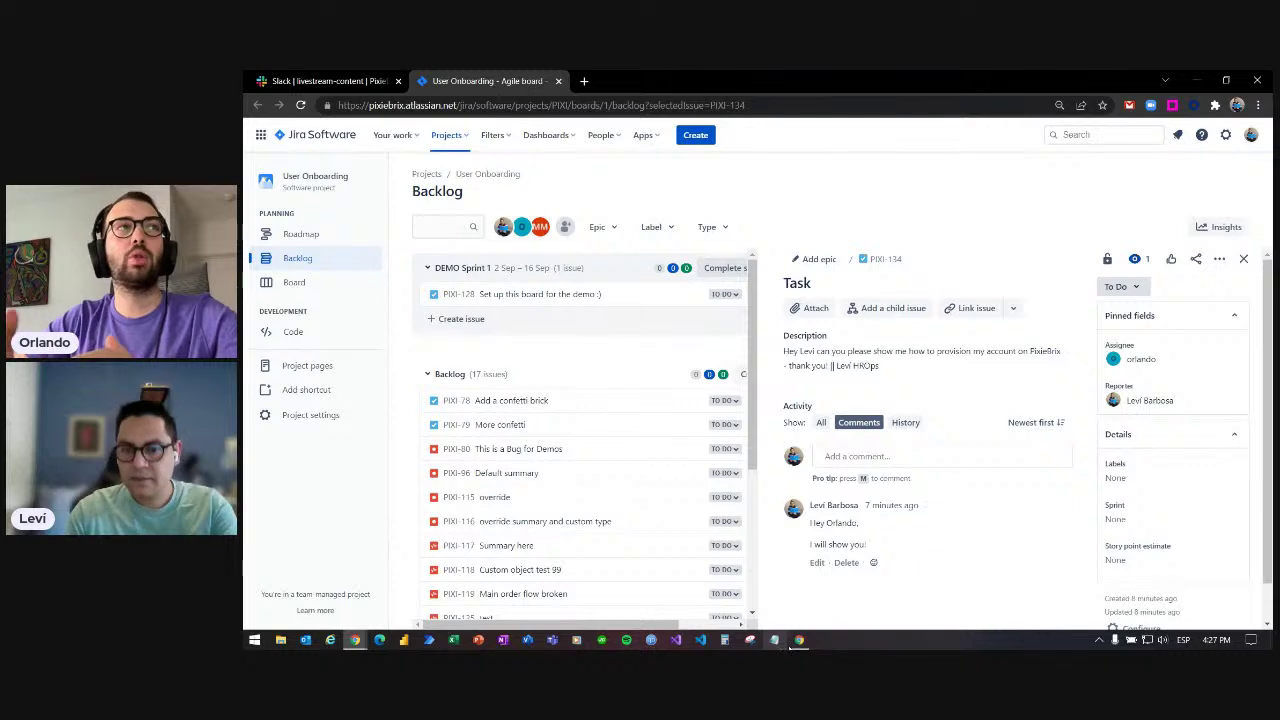
pyautogui.click(799, 641)
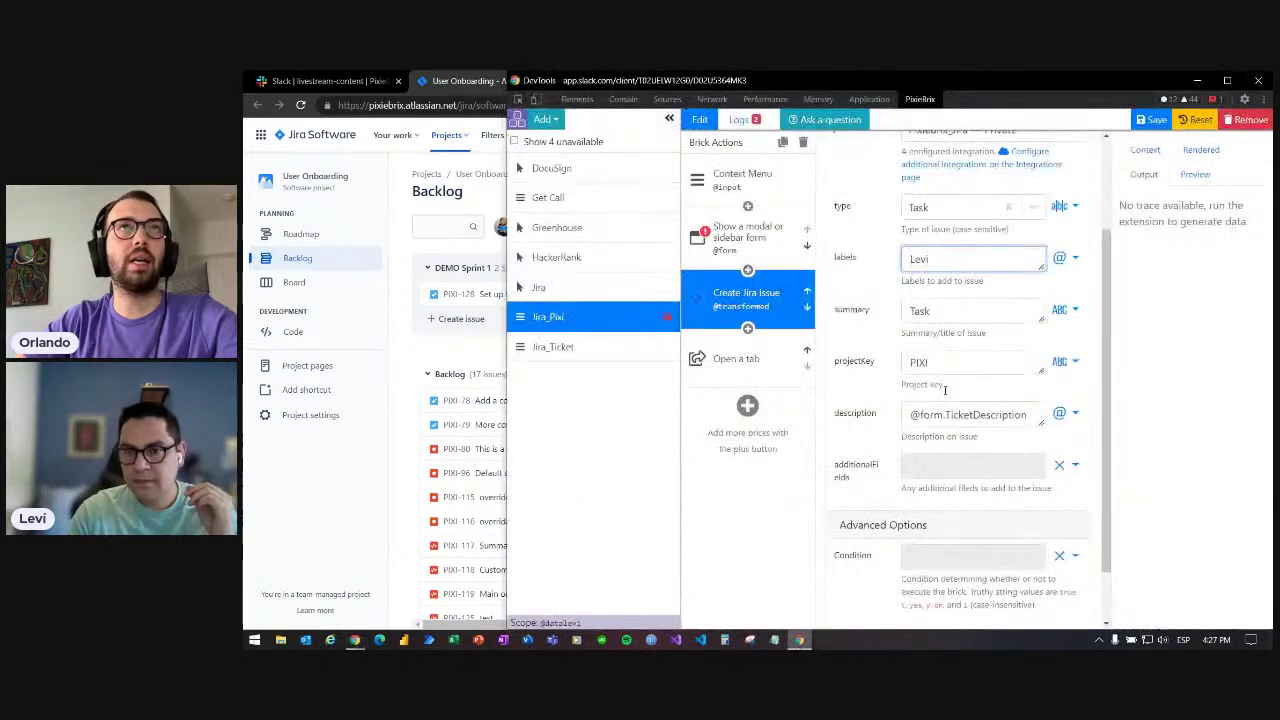
pyautogui.moveTo(954, 259); pyautogui.dragTo(872, 265)
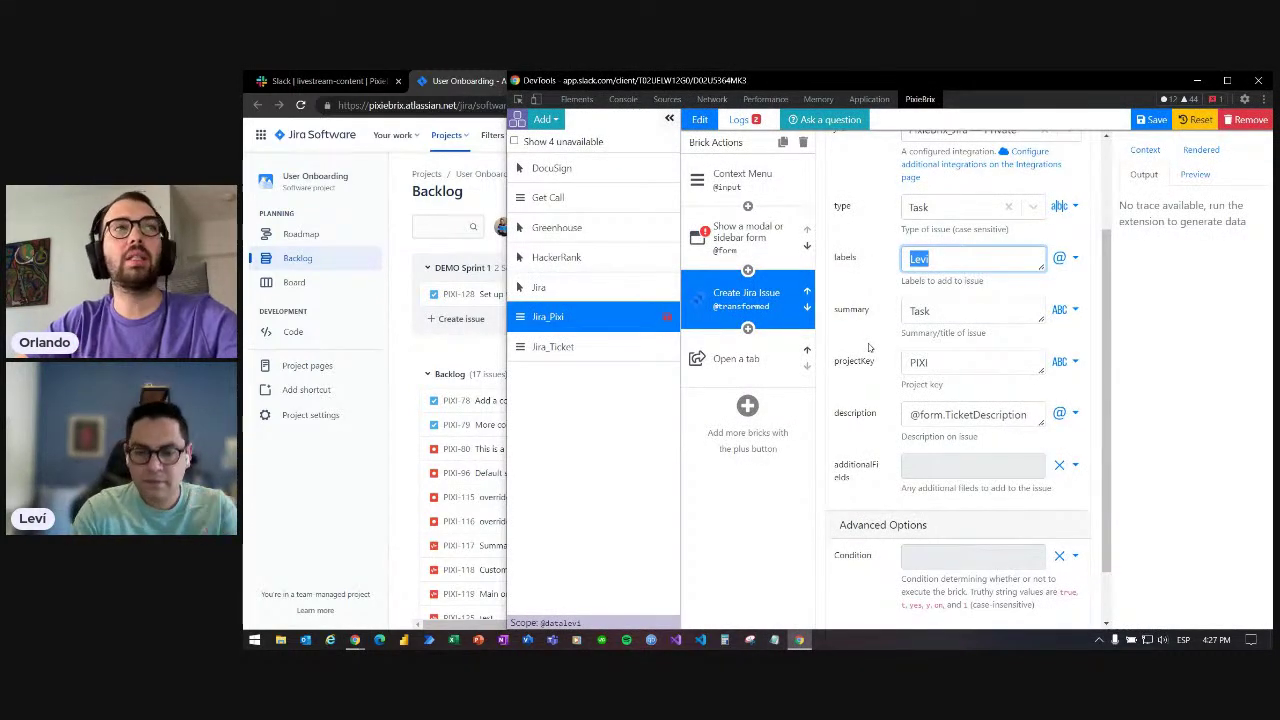
pyautogui.write('Slack')
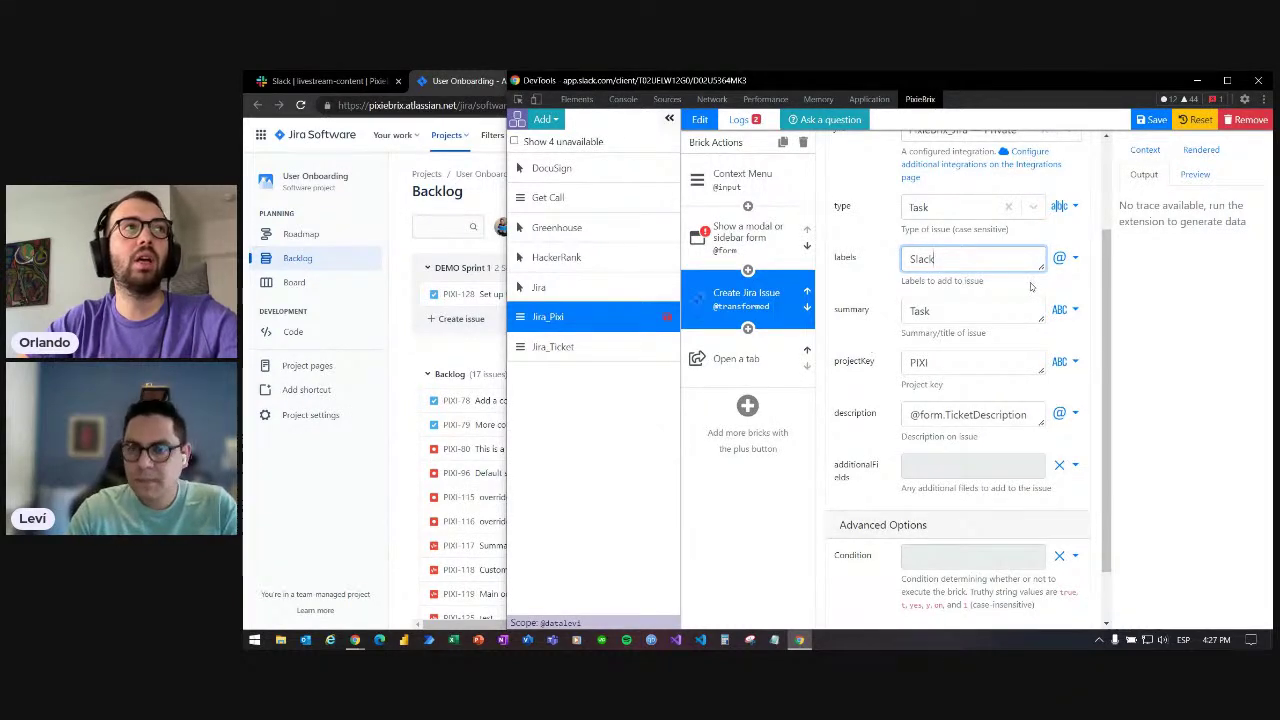
pyautogui.click(1068, 281)
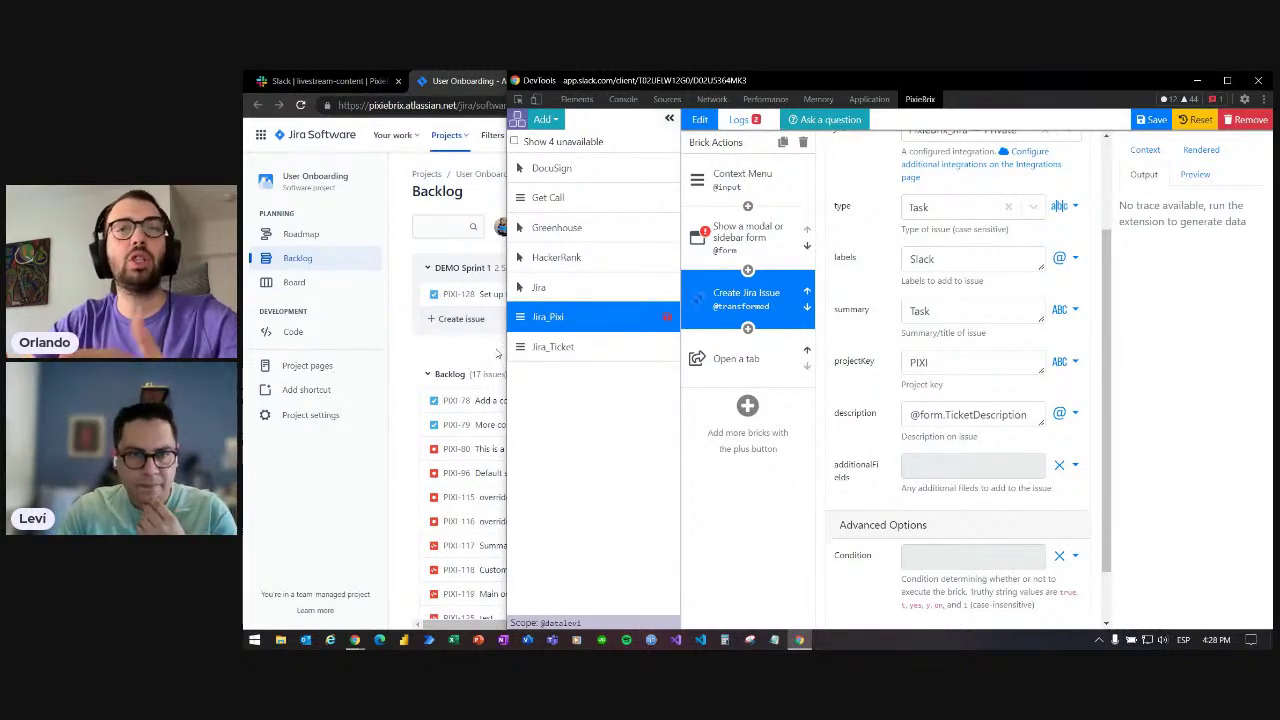
# - Widen the editor, scroll through the Create Jira Issue inputs, and bring the Jira backlog forward
pyautogui.moveTo(507, 350); pyautogui.dragTo(418, 349)
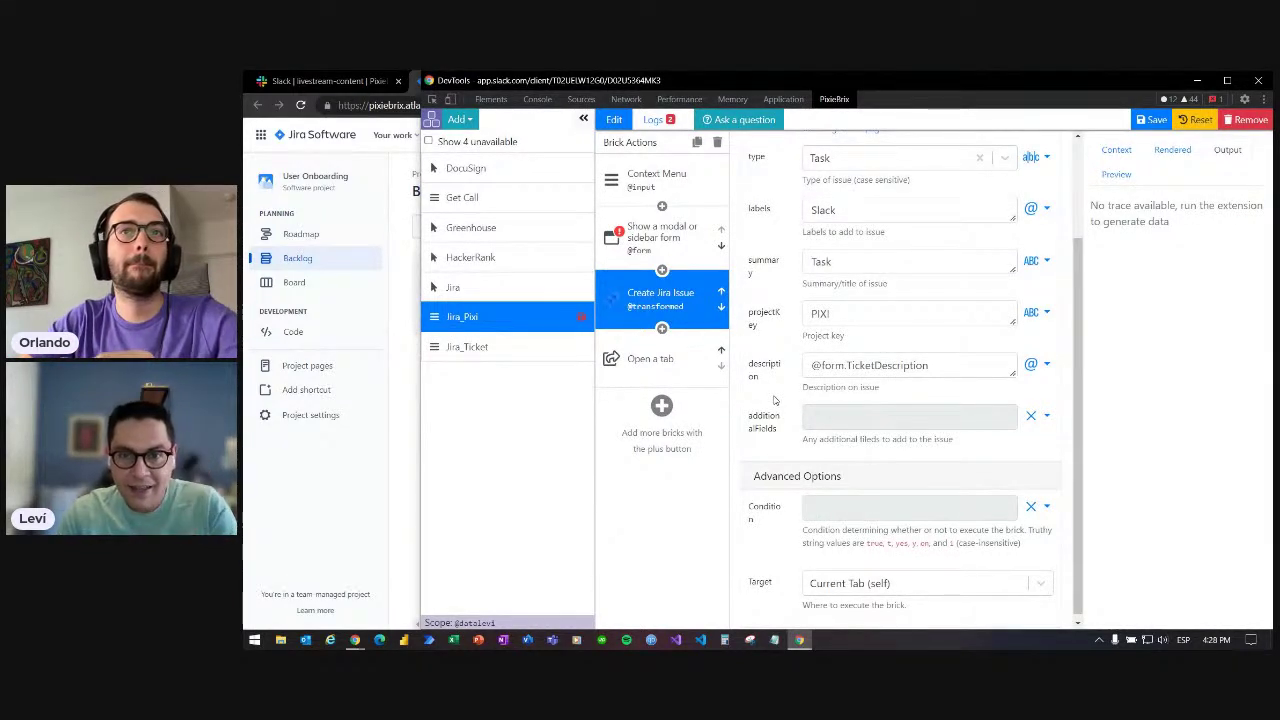
pyautogui.scroll(1, 786, 220)
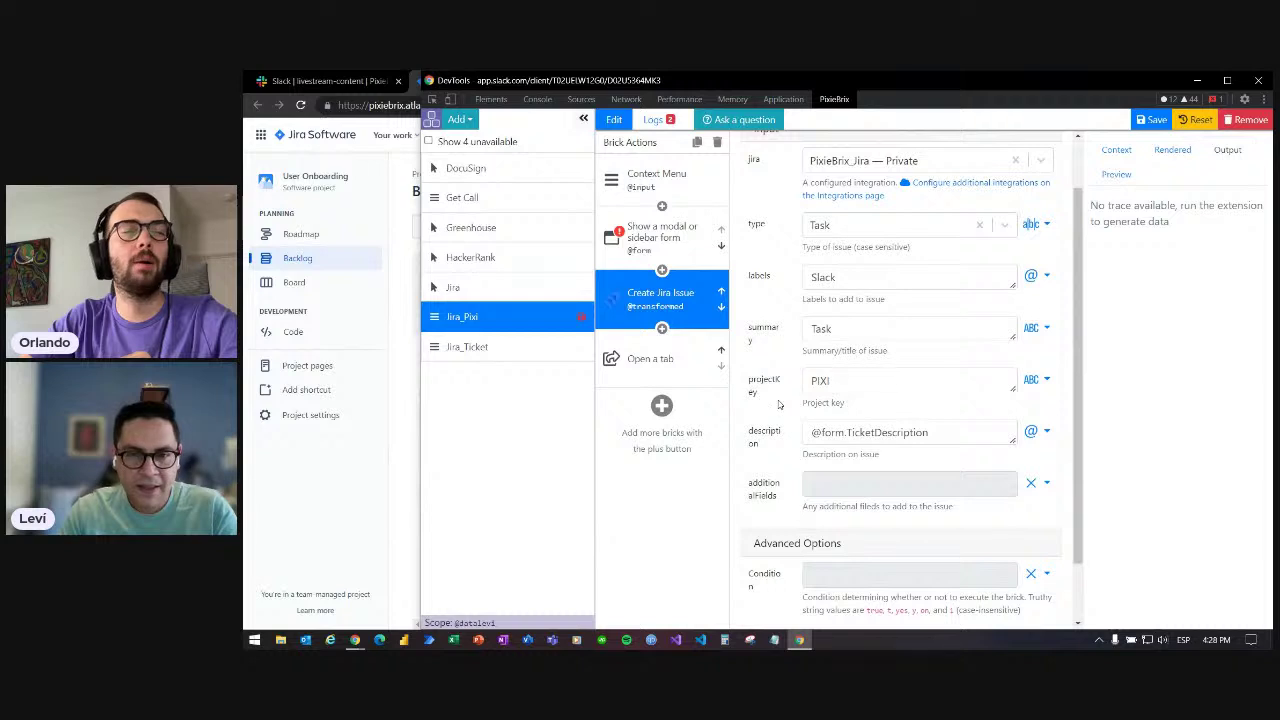
pyautogui.scroll(-2, 779, 403)
pyautogui.scroll(2, 797, 380)
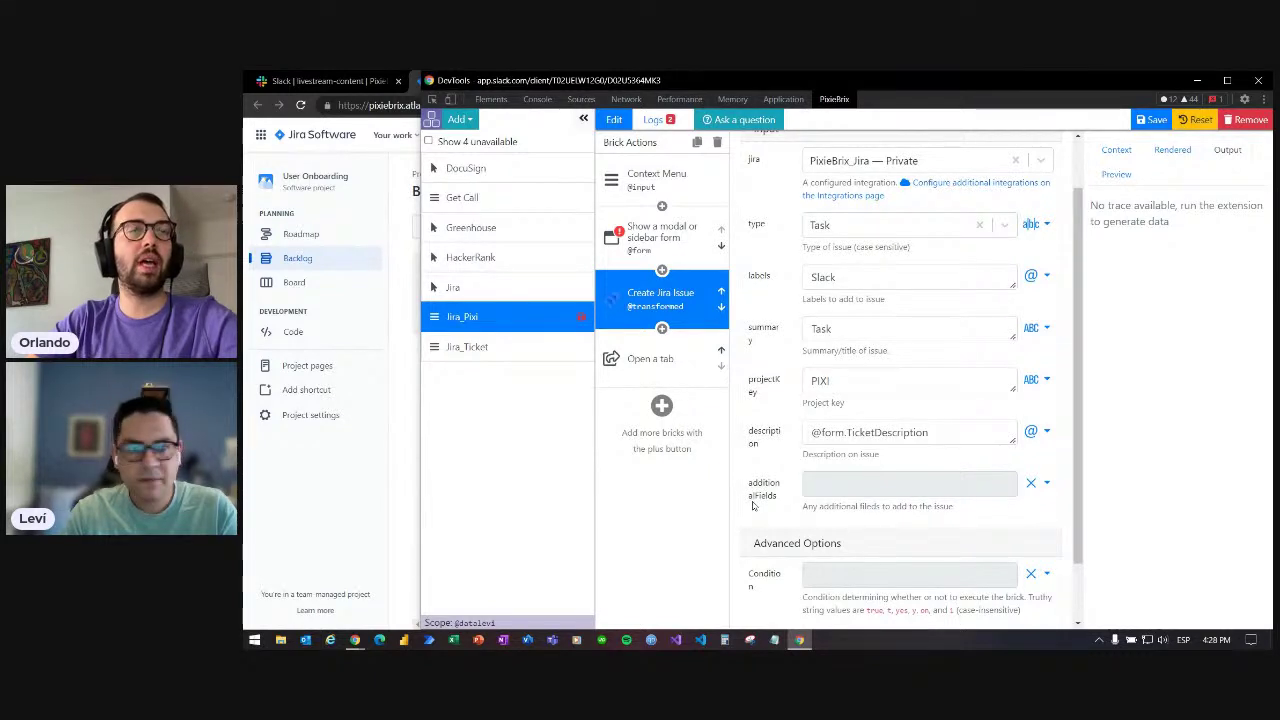
pyautogui.click(409, 507)
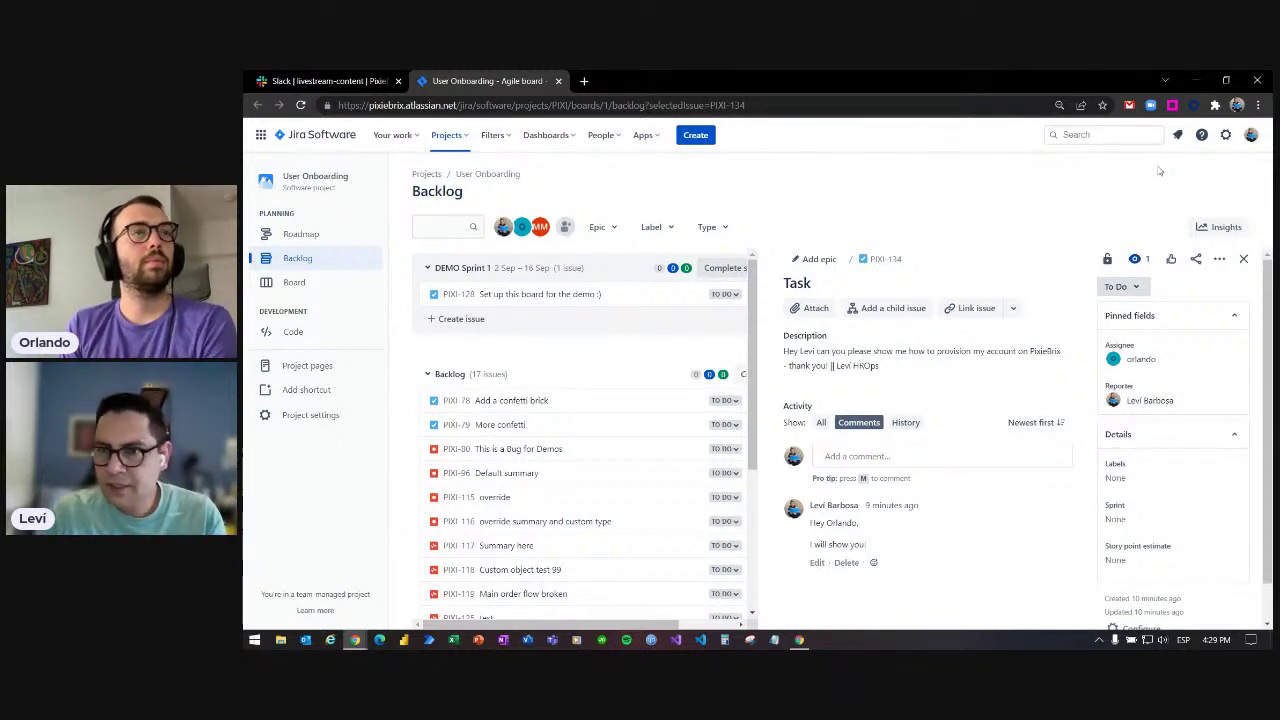
# - Open Atlassian account settings to the Security page's API token section
pyautogui.click(1251, 137)
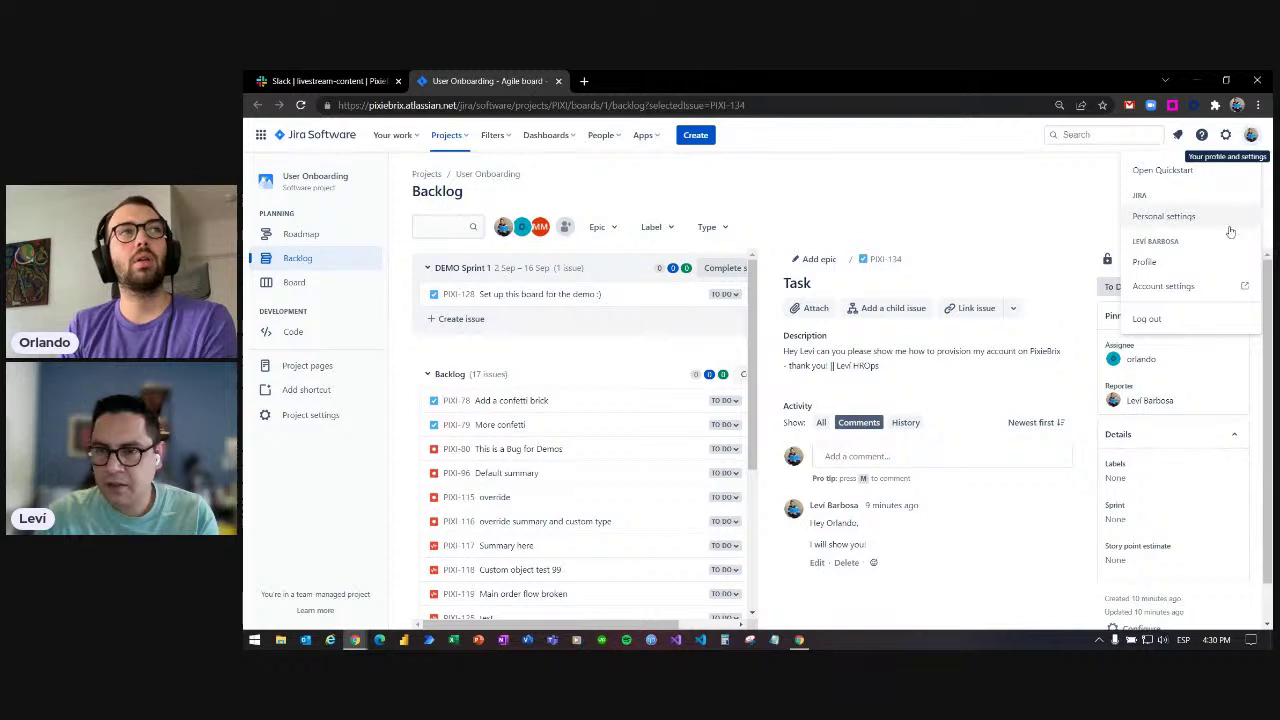
pyautogui.click(1163, 286)
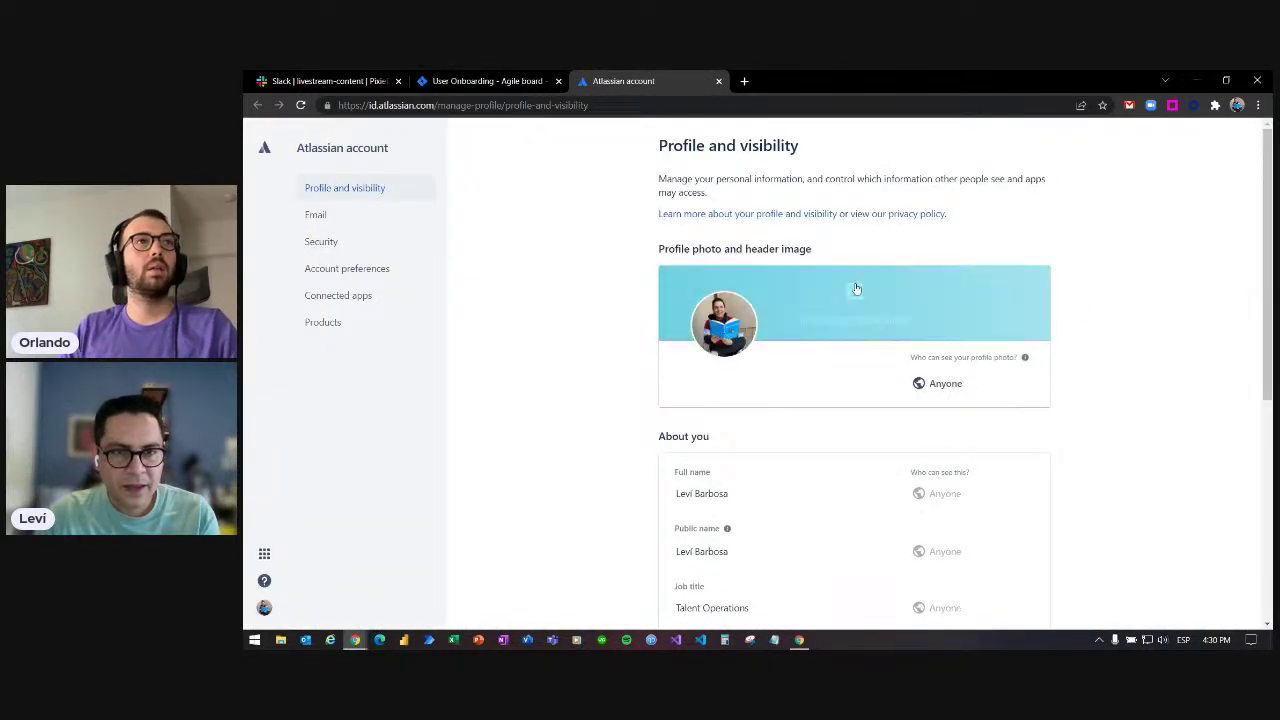
pyautogui.click(321, 242)
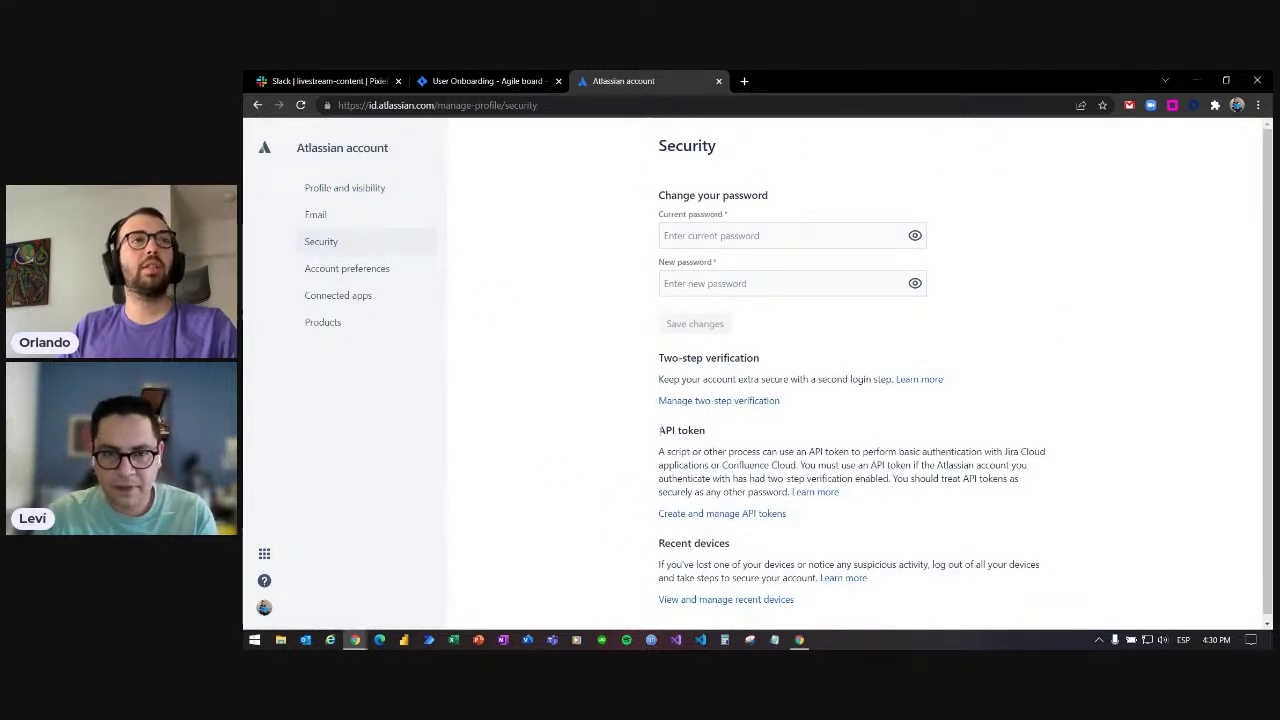
pyautogui.moveTo(659, 430); pyautogui.dragTo(709, 433)
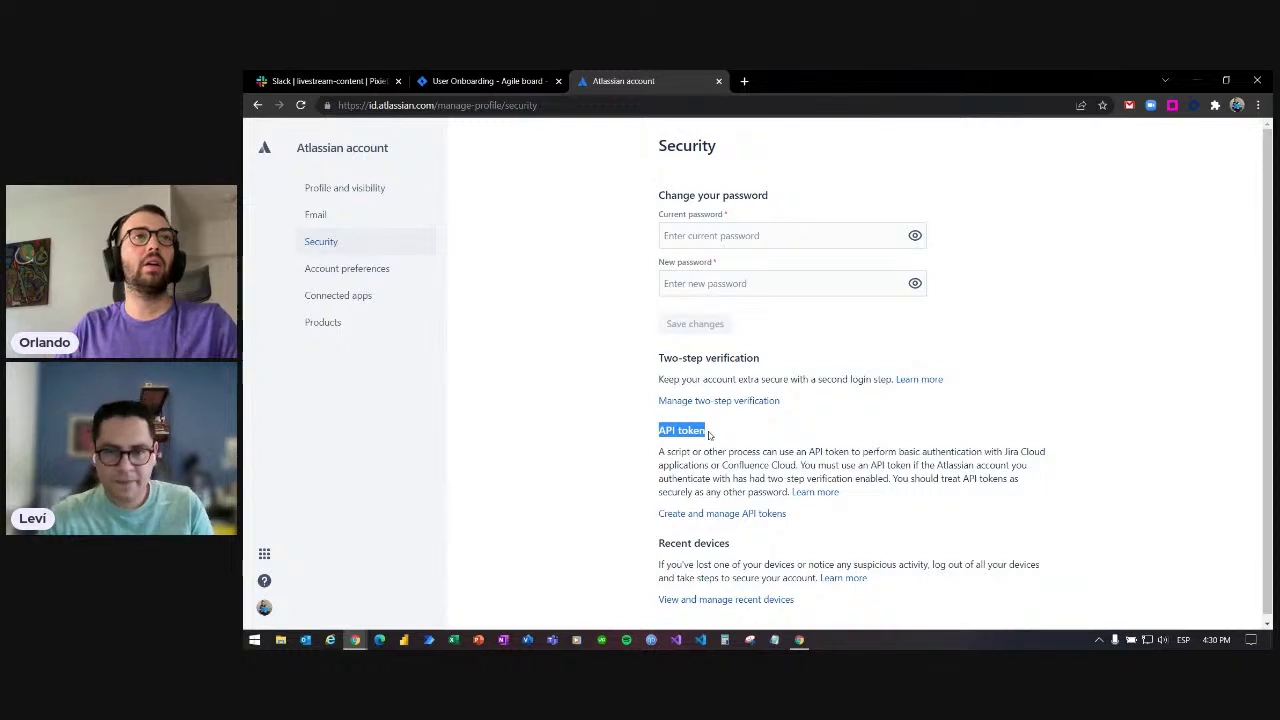
pyautogui.click(709, 433)
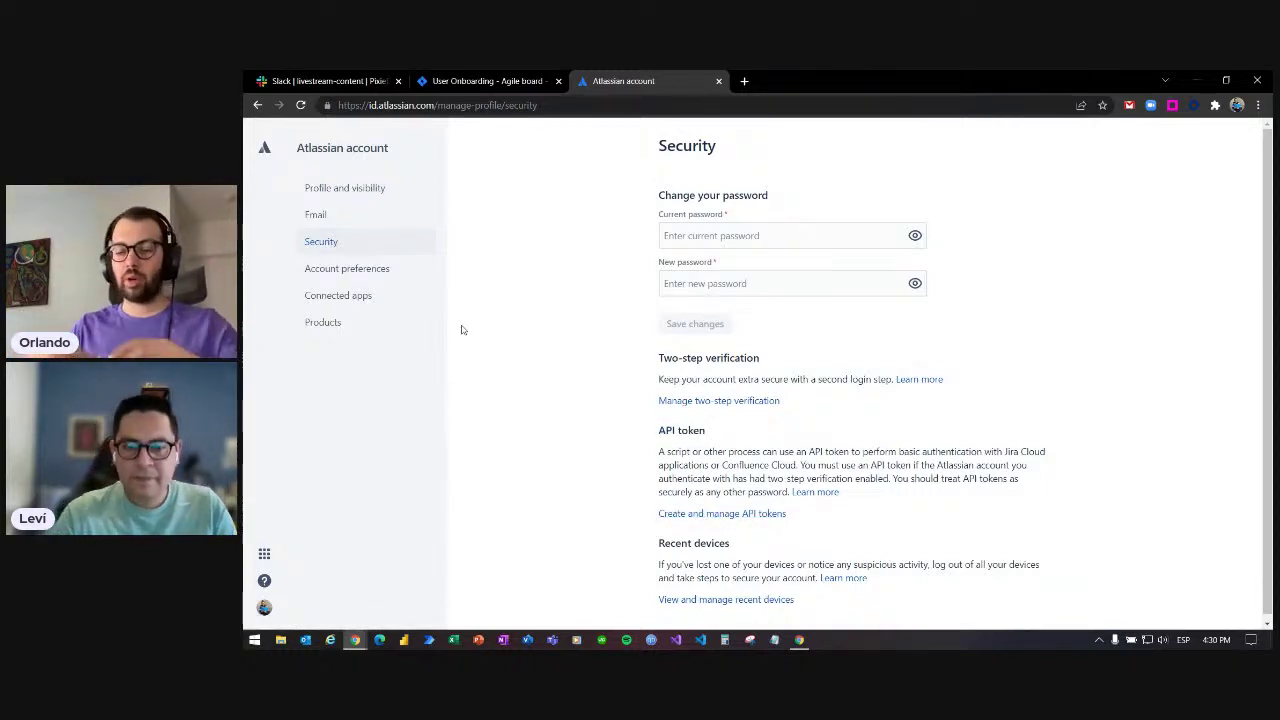
pyautogui.click(447, 78)
# - Reopen the PixieBrix editor and scroll to the Create Jira Issue description and target settings
pyautogui.click(799, 640)
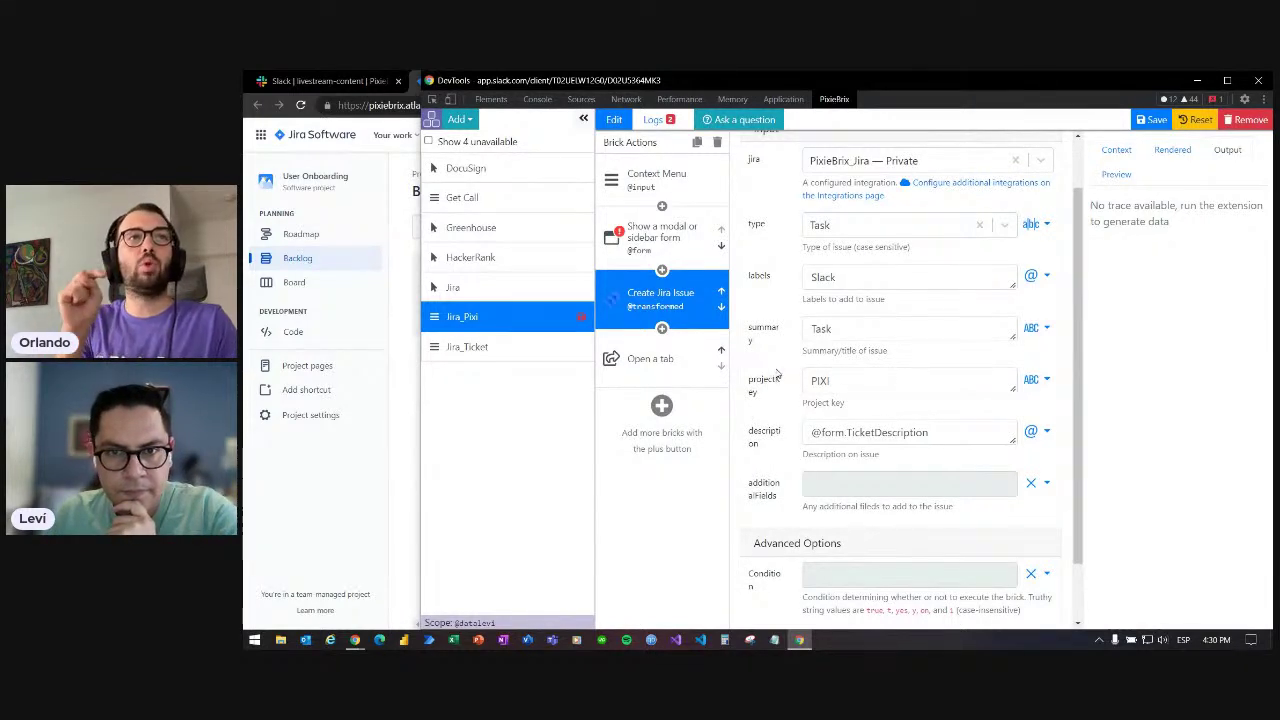
pyautogui.scroll(-2, 785, 410)
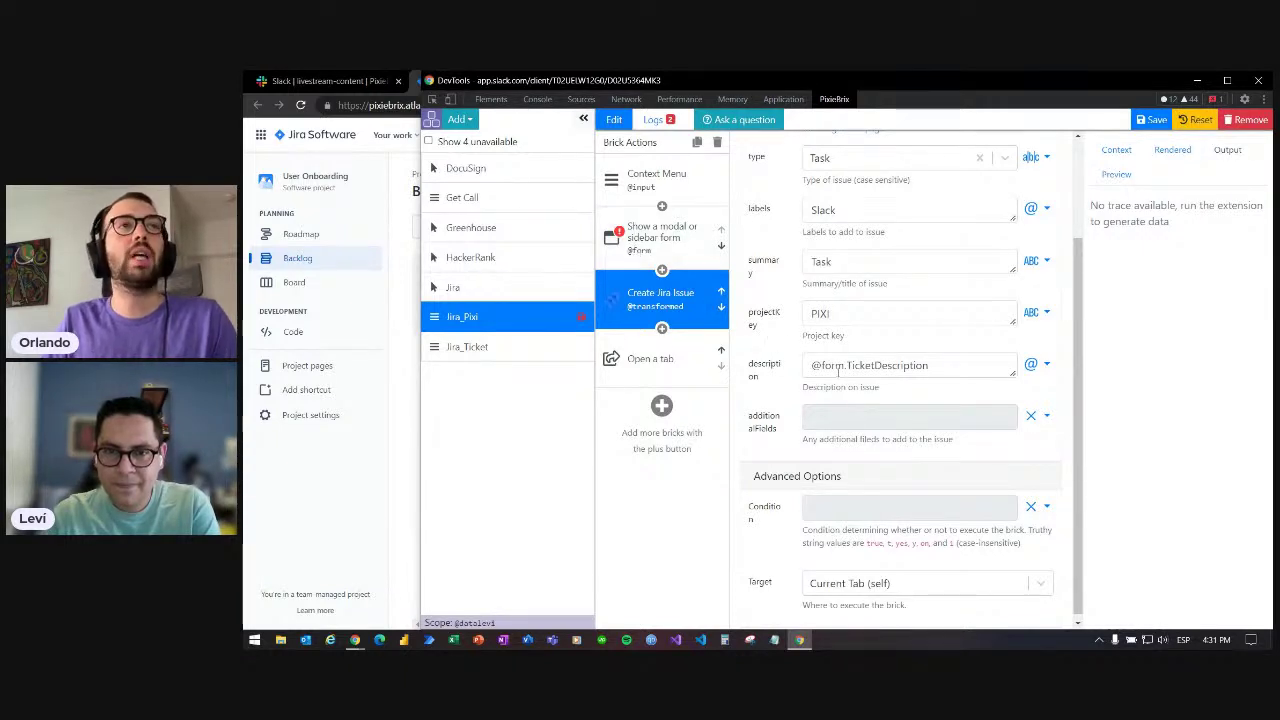
# - Change the modal form brick's output variable from form to data, then select Create Jira Issue
pyautogui.click(636, 242)
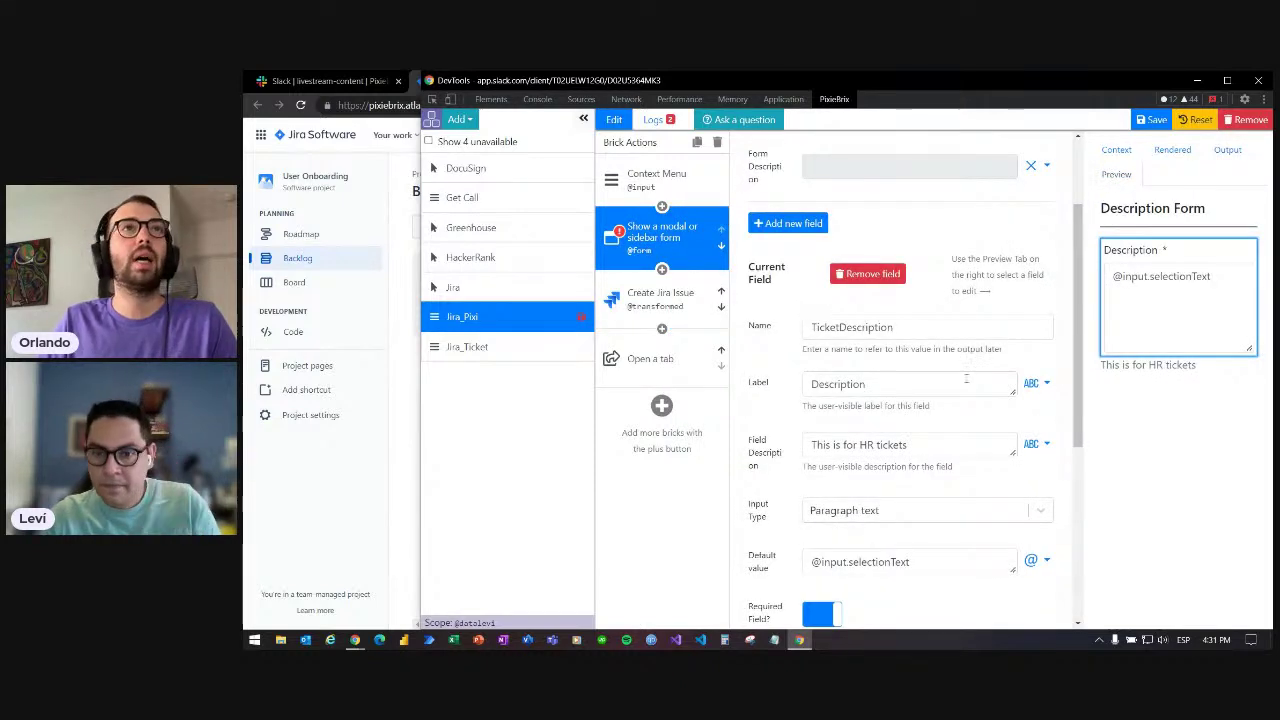
pyautogui.scroll(3, 918, 405)
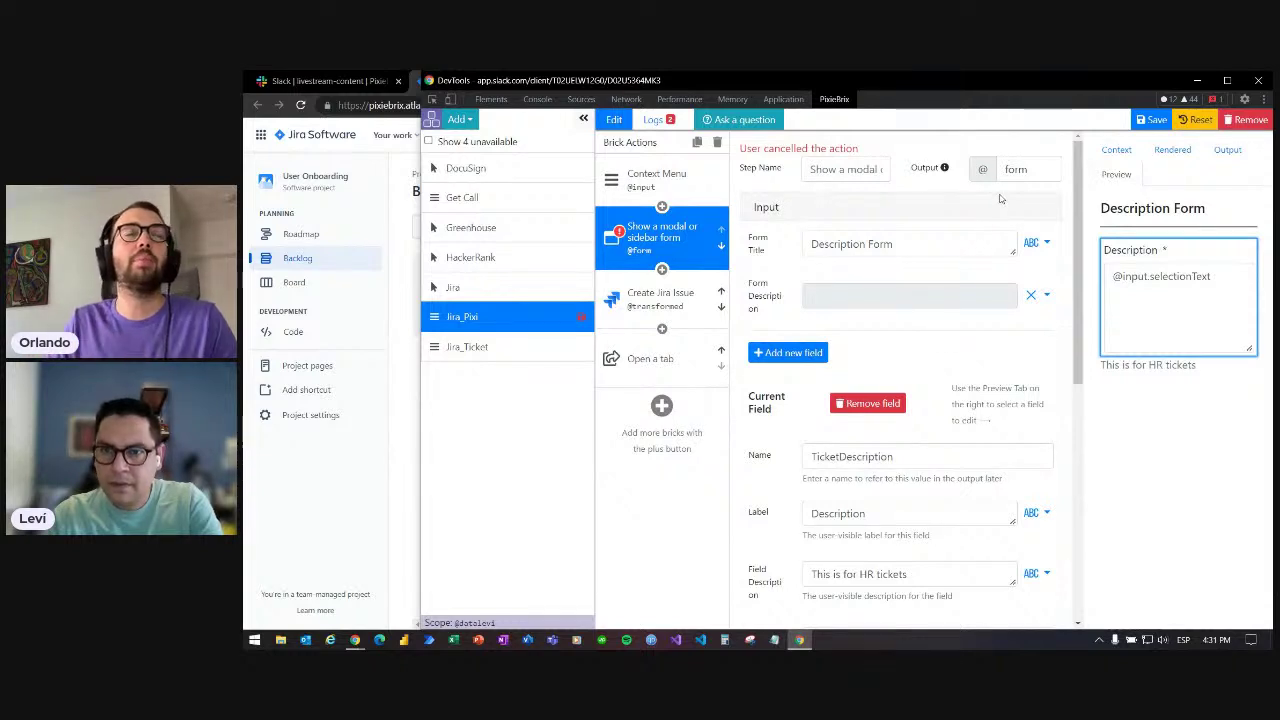
pyautogui.click(1033, 171)
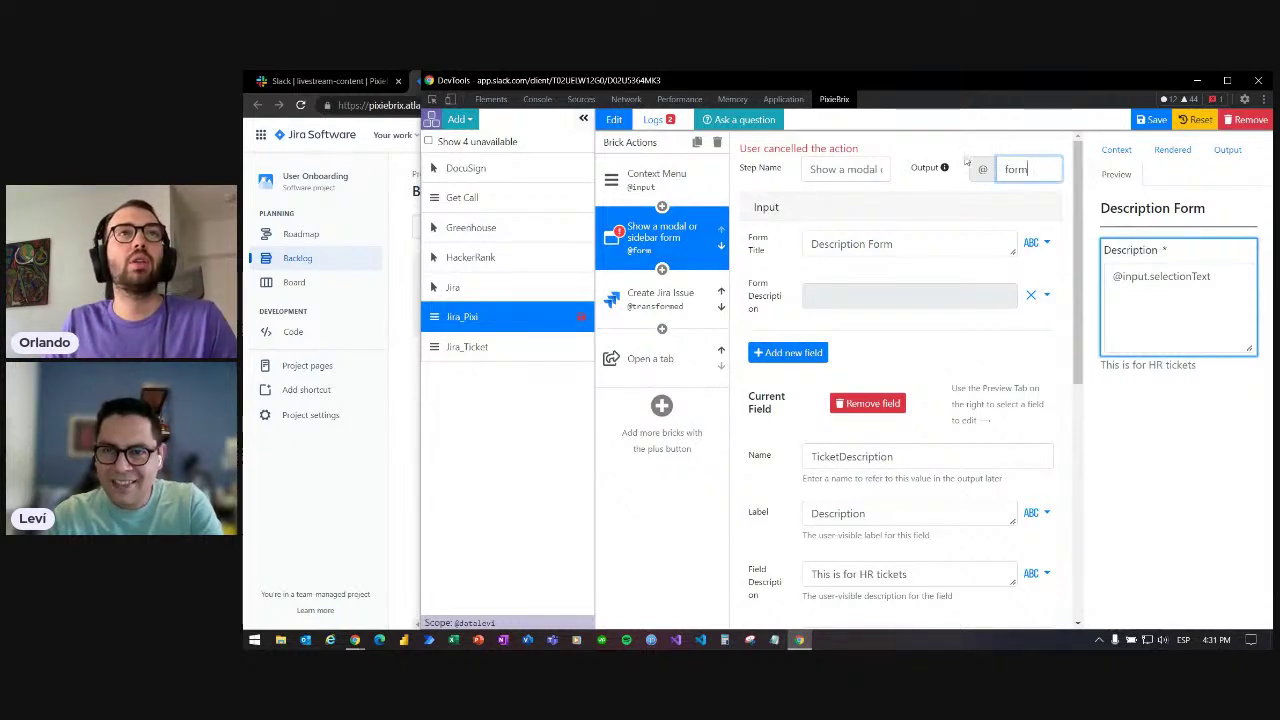
pyautogui.doubleClick(1016, 169)
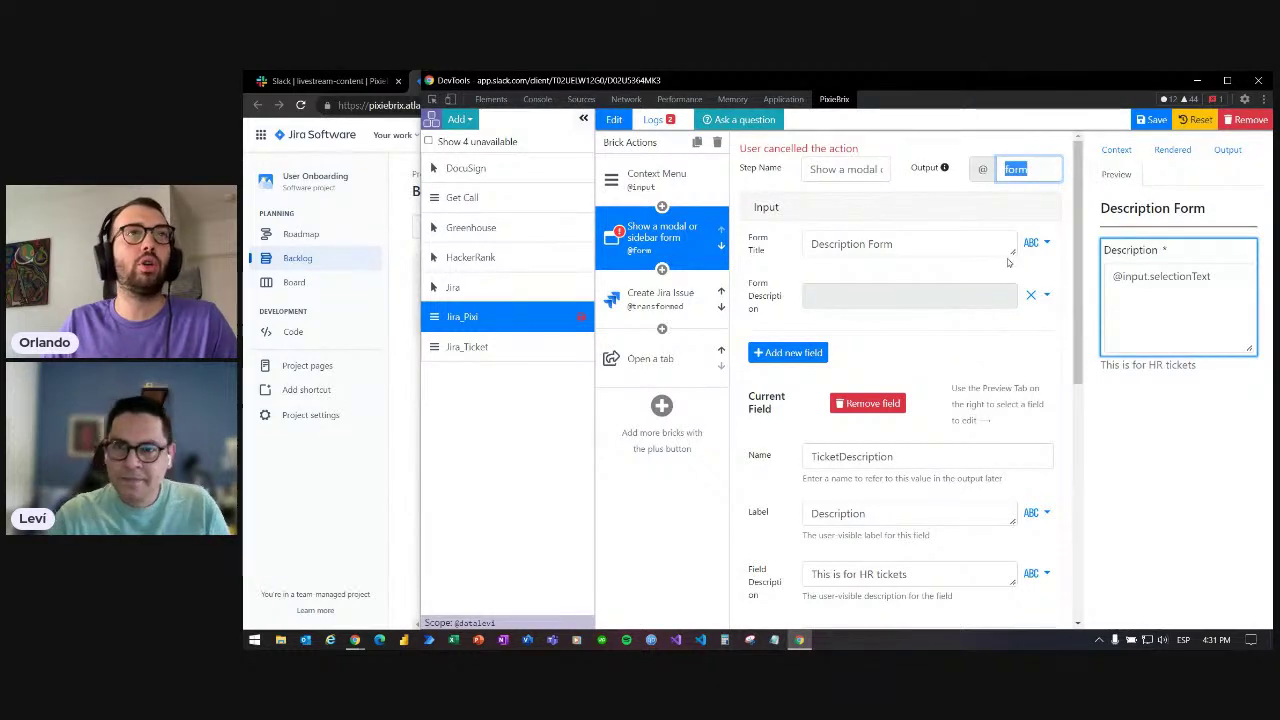
pyautogui.write('data')
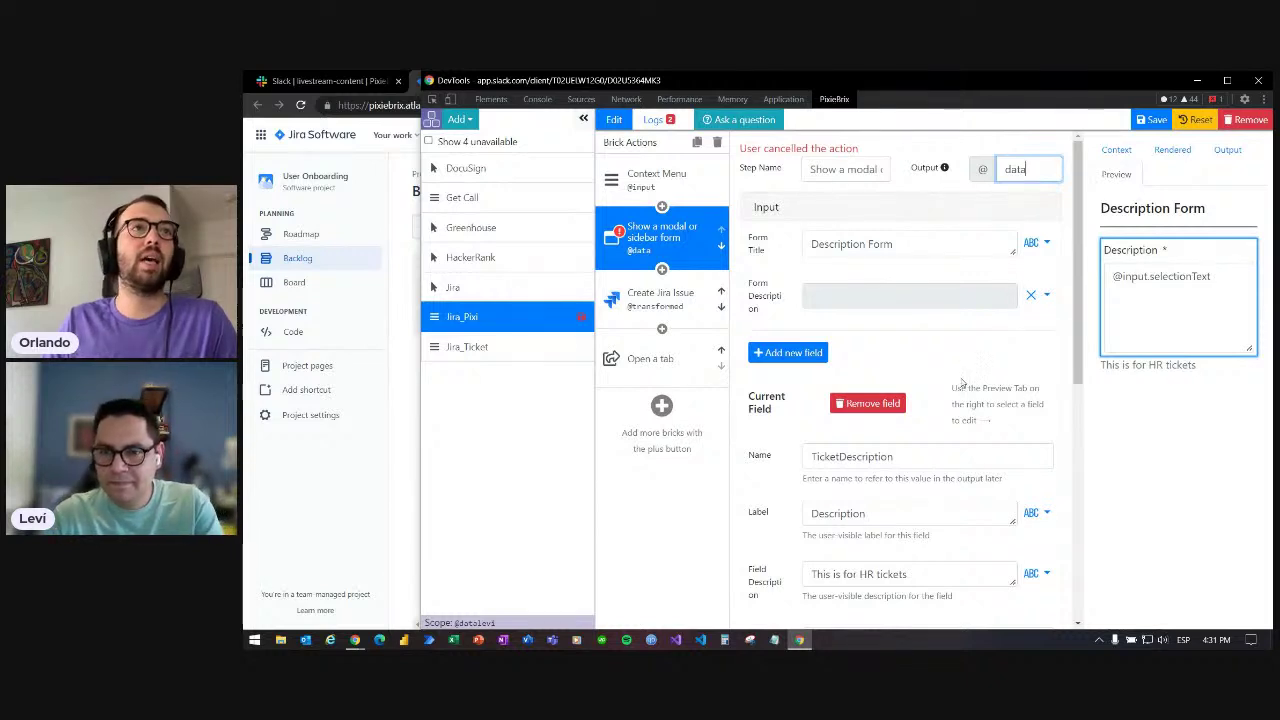
pyautogui.click(660, 320)
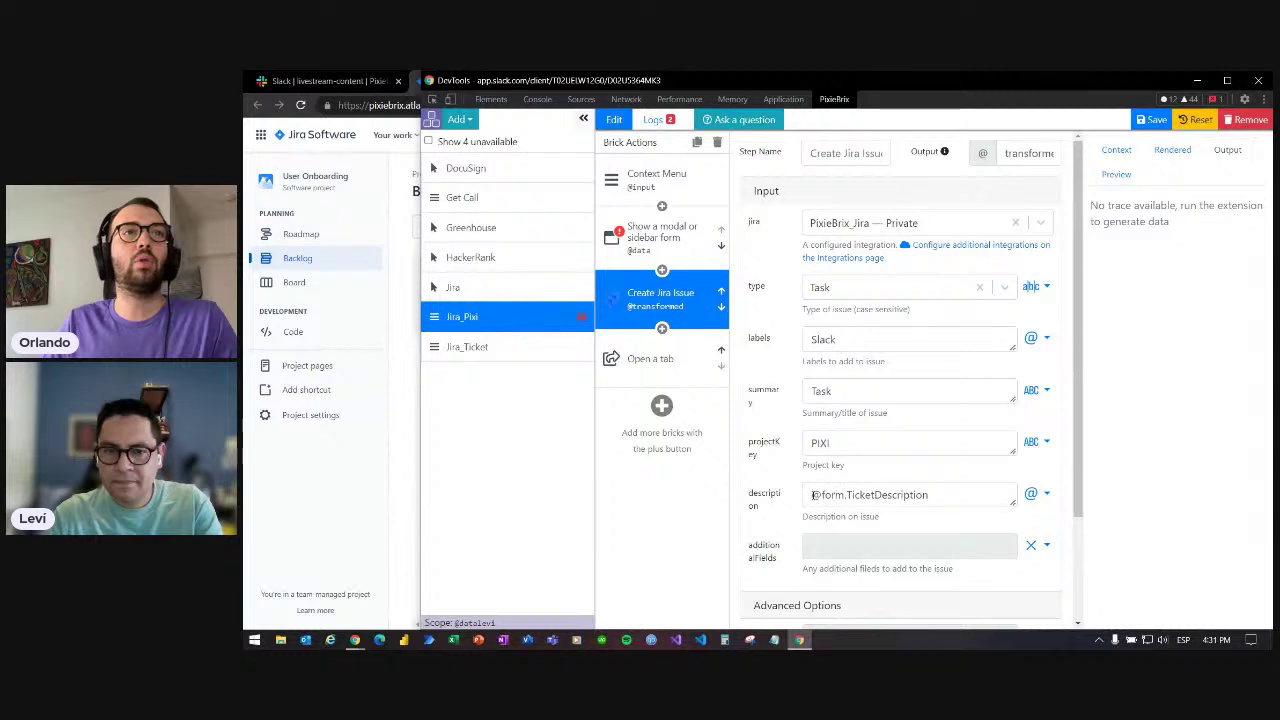
pyautogui.moveTo(813, 495)
pyautogui.mouseDown()
pyautogui.moveTo(932, 495)
pyautogui.moveTo(812, 494)
pyautogui.mouseUp()
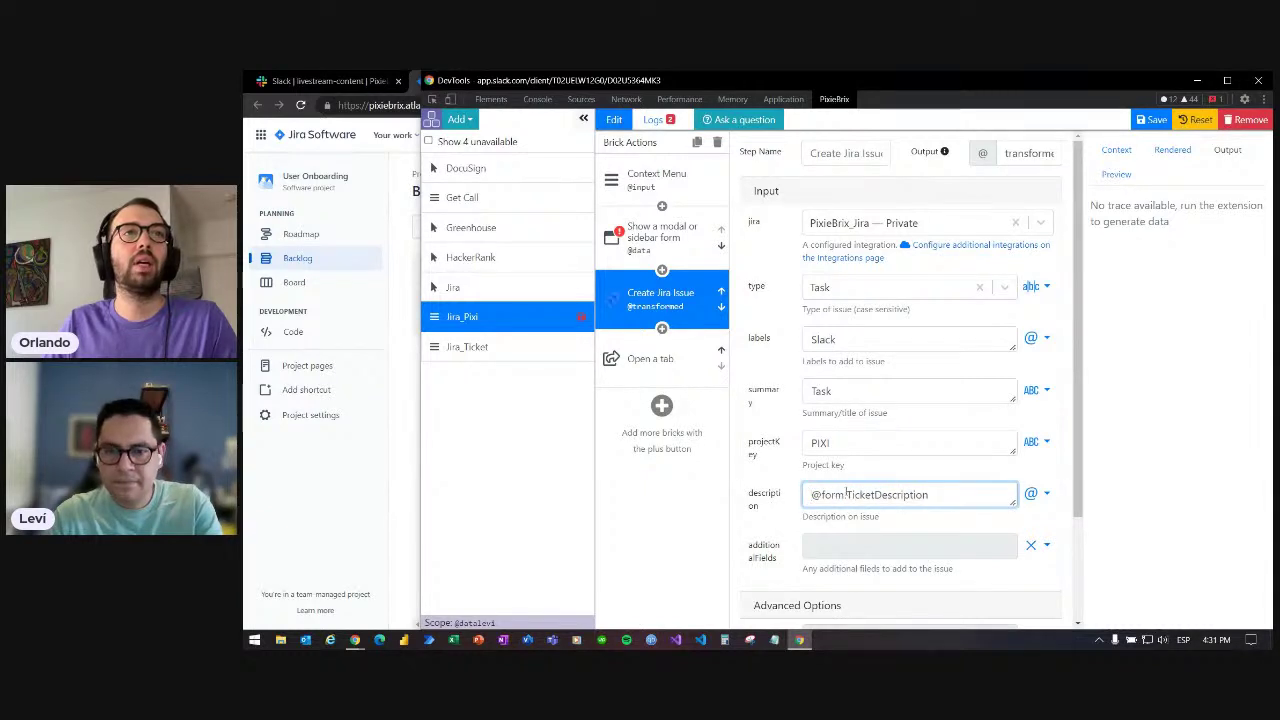
pyautogui.doubleClick(844, 494)
pyautogui.write('data')
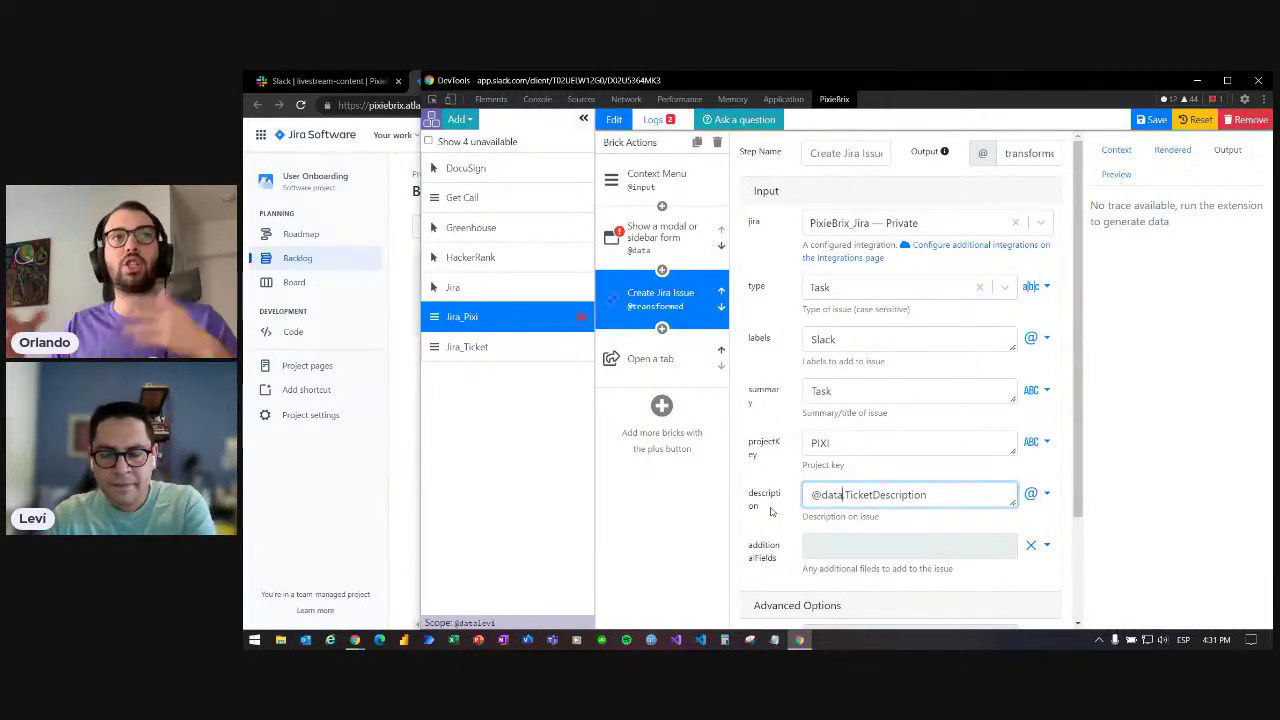
pyautogui.write('.')
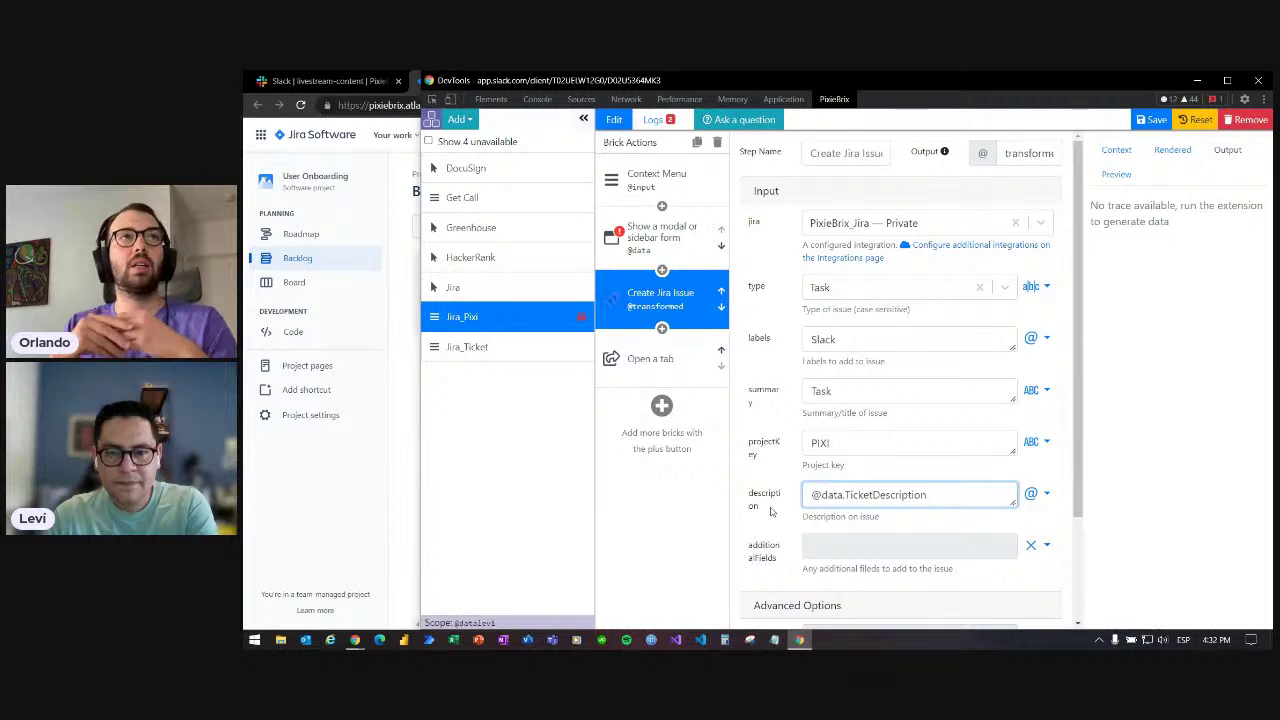
pyautogui.scroll(-1, 770, 511)
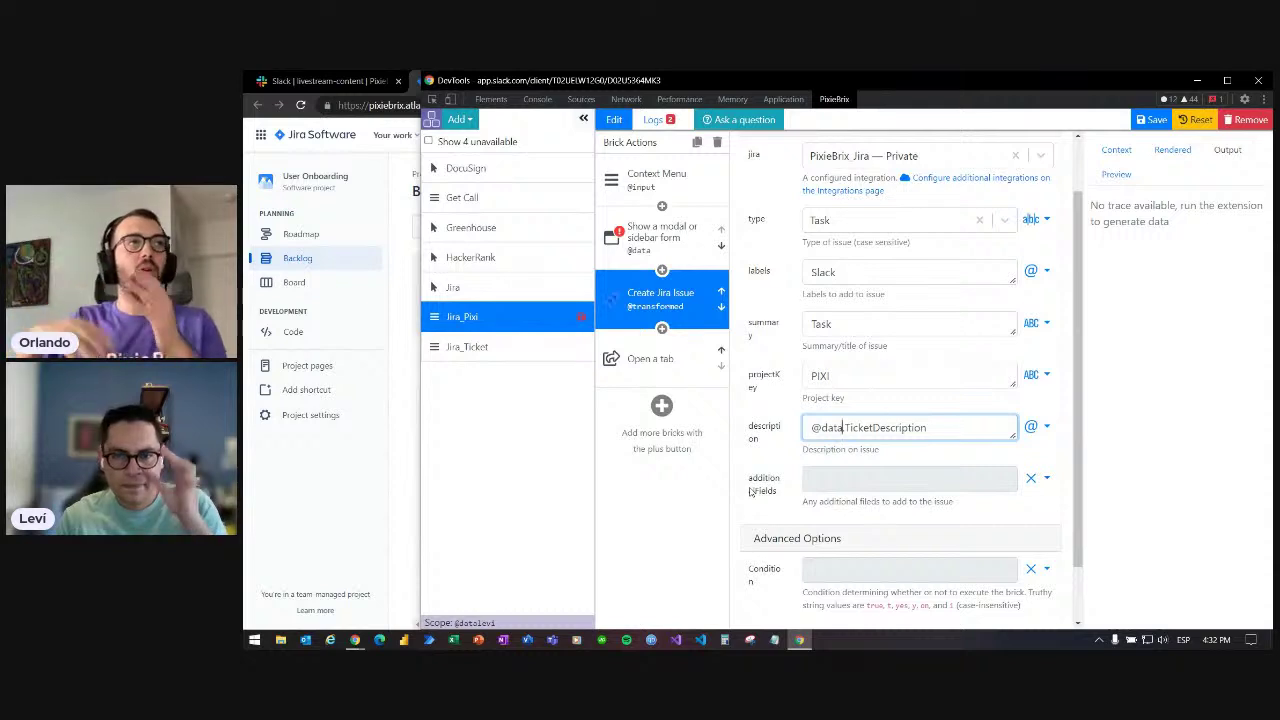
pyautogui.write('.')
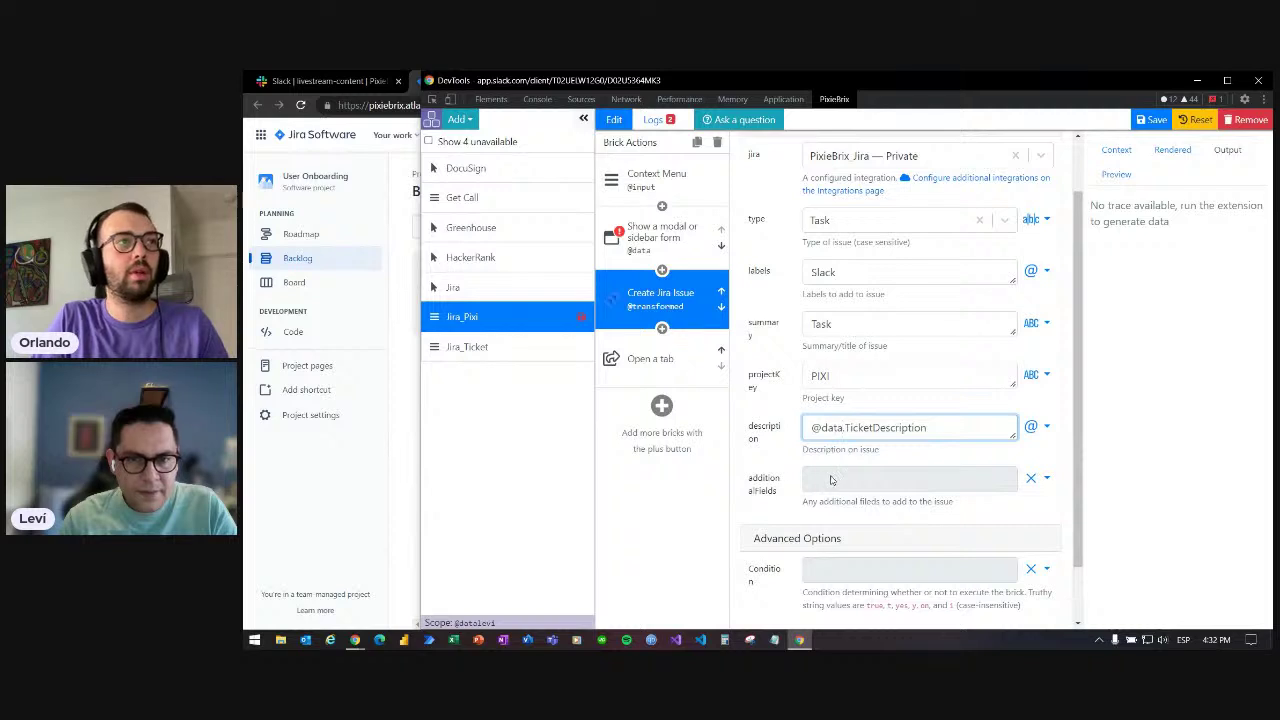
pyautogui.click(780, 482)
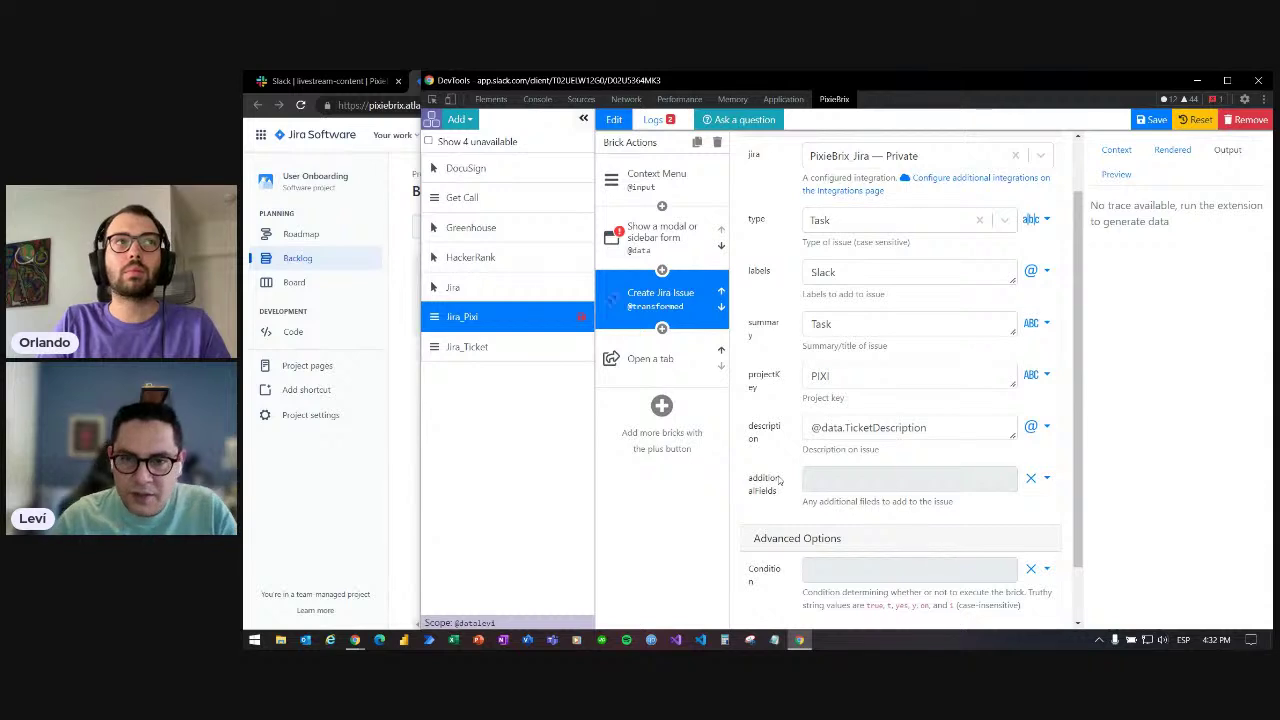
pyautogui.click(805, 484)
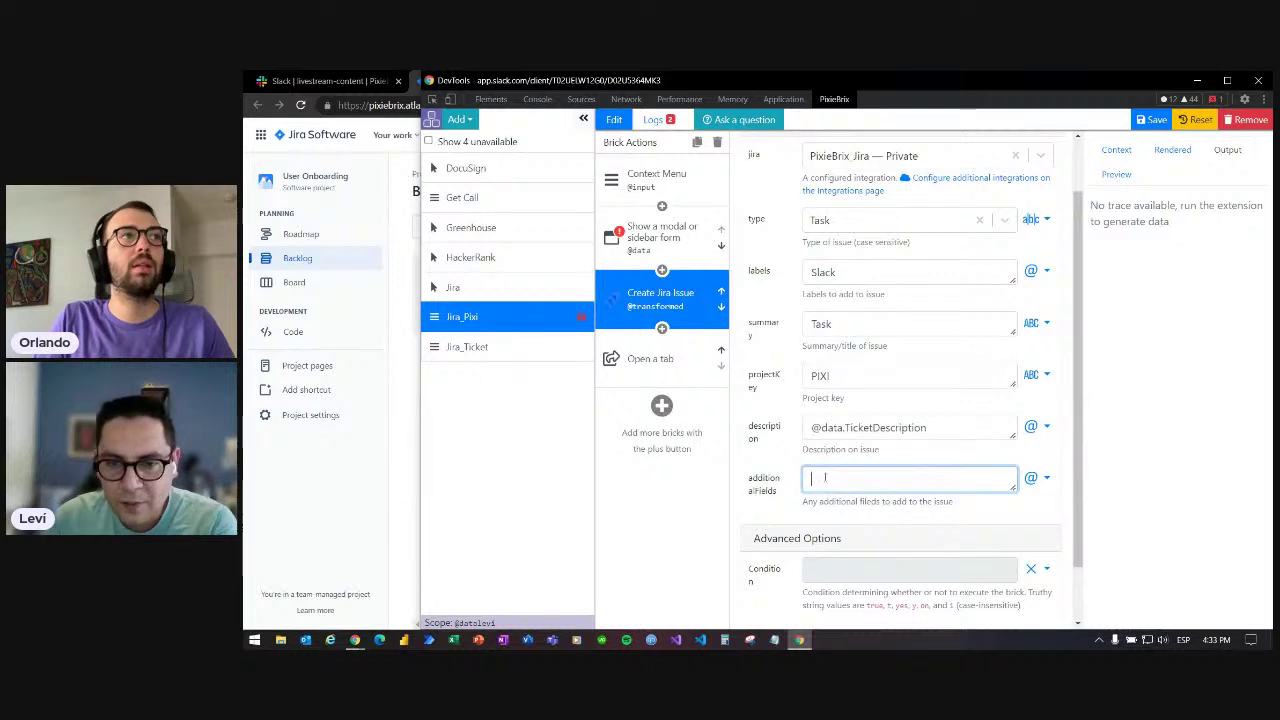
# - Add an Object property to additional fields with a person's name as key and their e-mail as value
pyautogui.click(1046, 480)
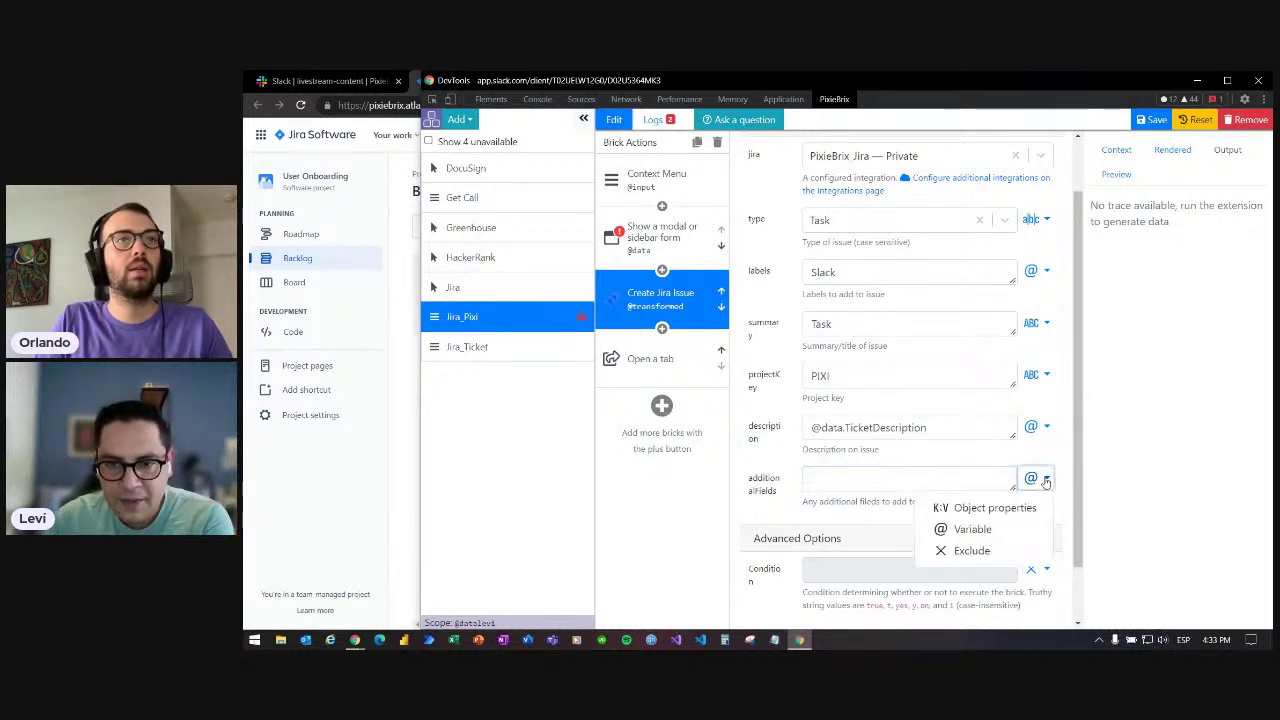
pyautogui.click(981, 512)
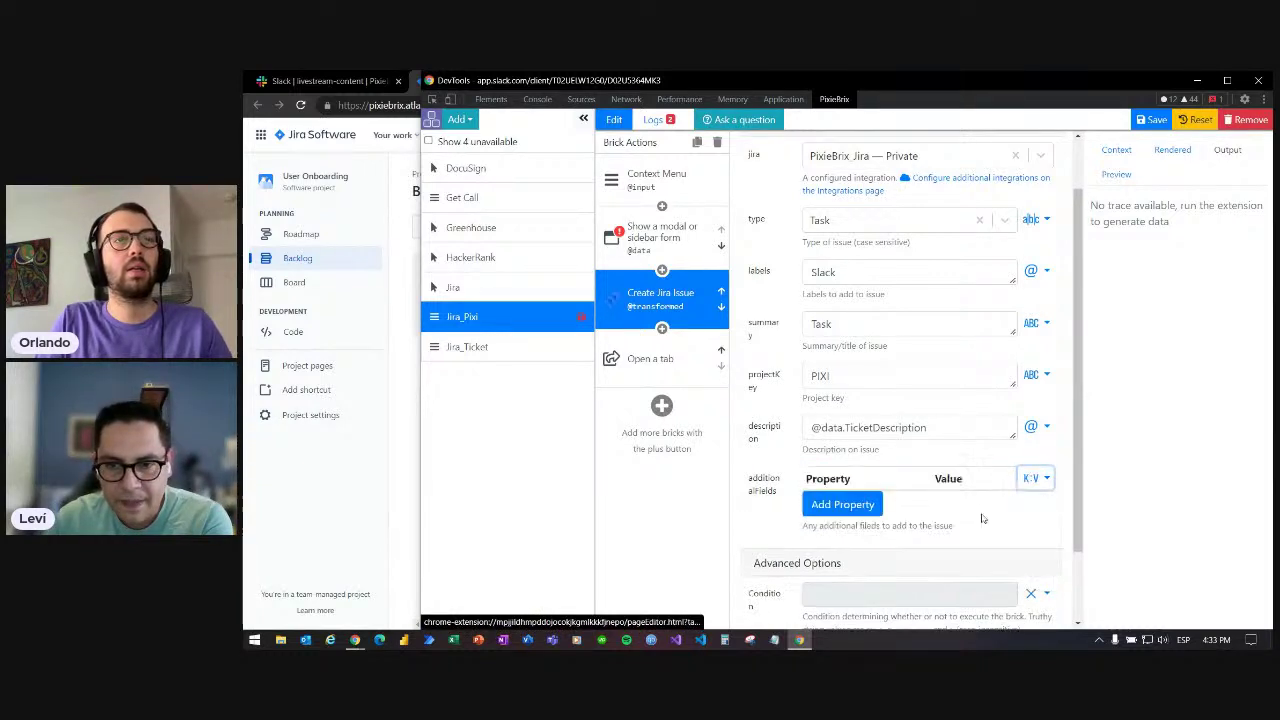
pyautogui.click(853, 505)
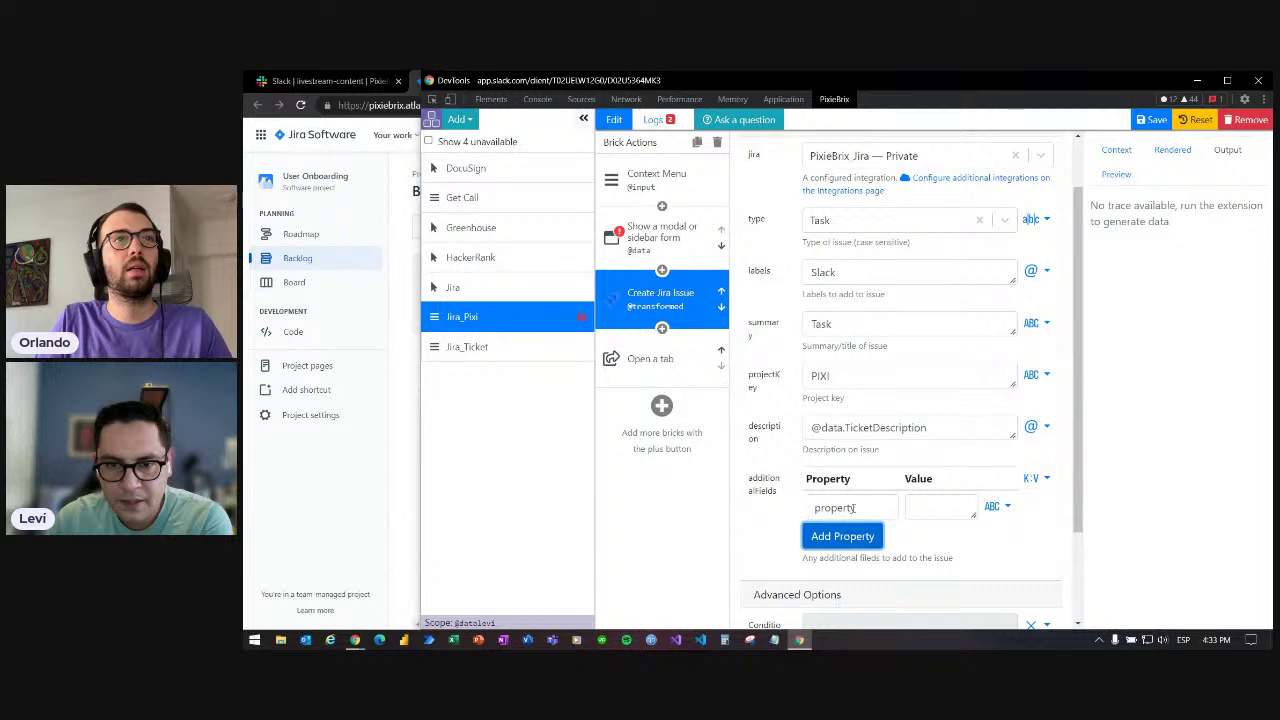
pyautogui.doubleClick(853, 508)
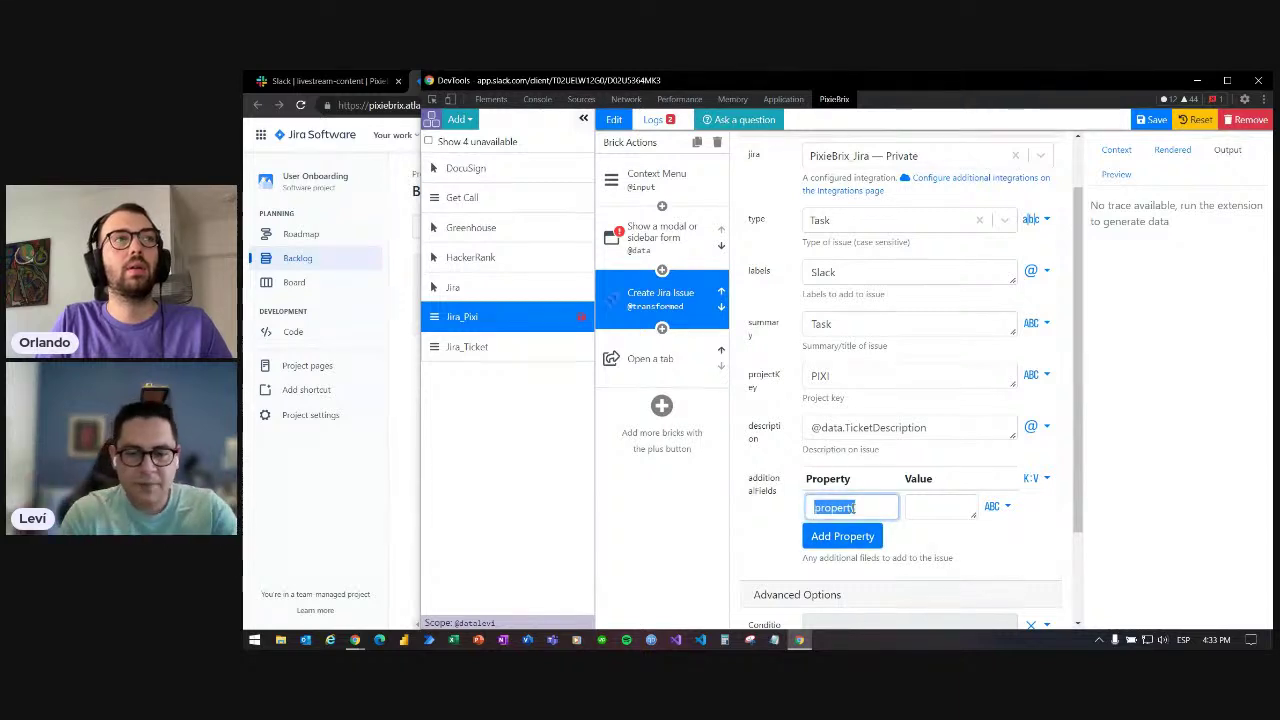
pyautogui.write('Levi')
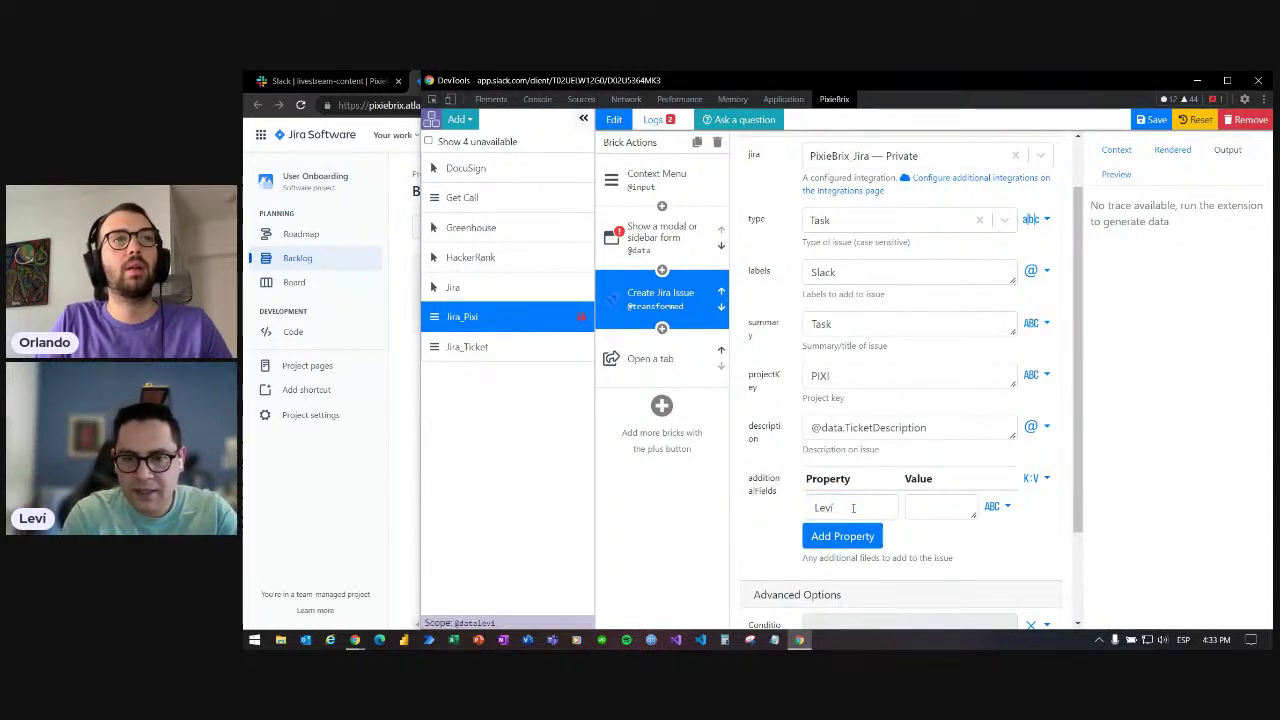
pyautogui.click(853, 508)
pyautogui.press('Tab')
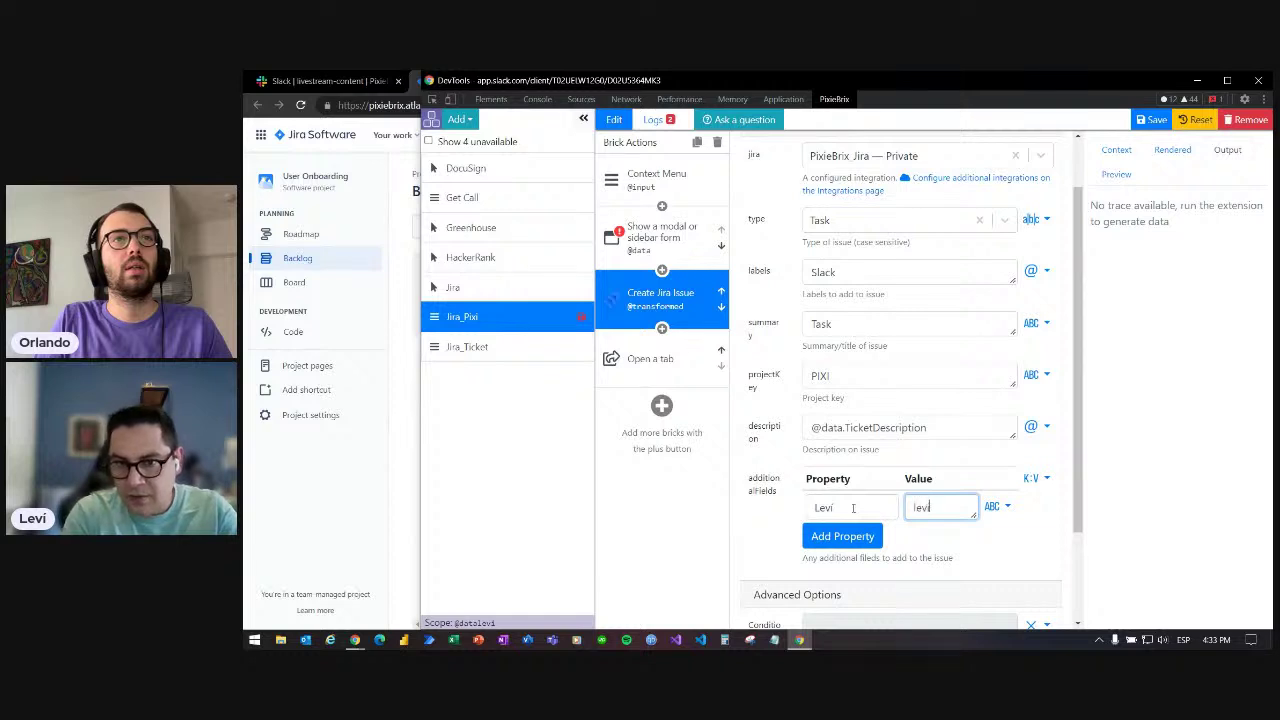
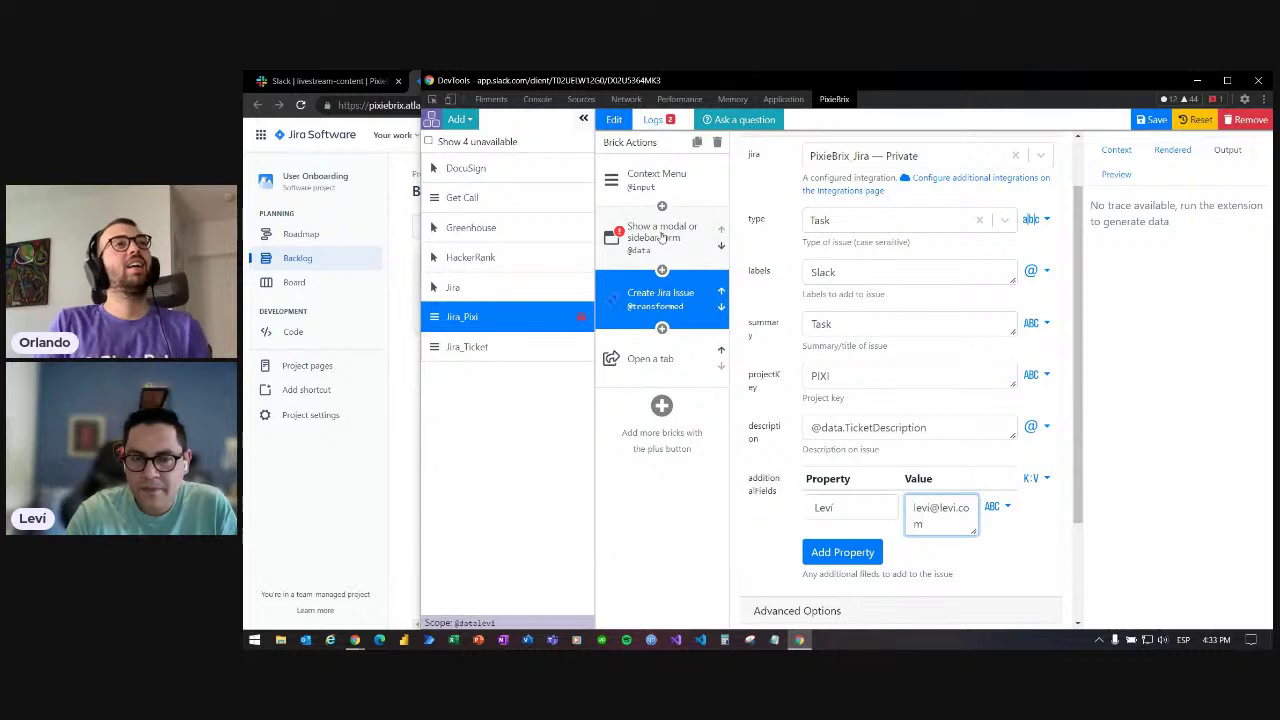
pyautogui.click(659, 366)
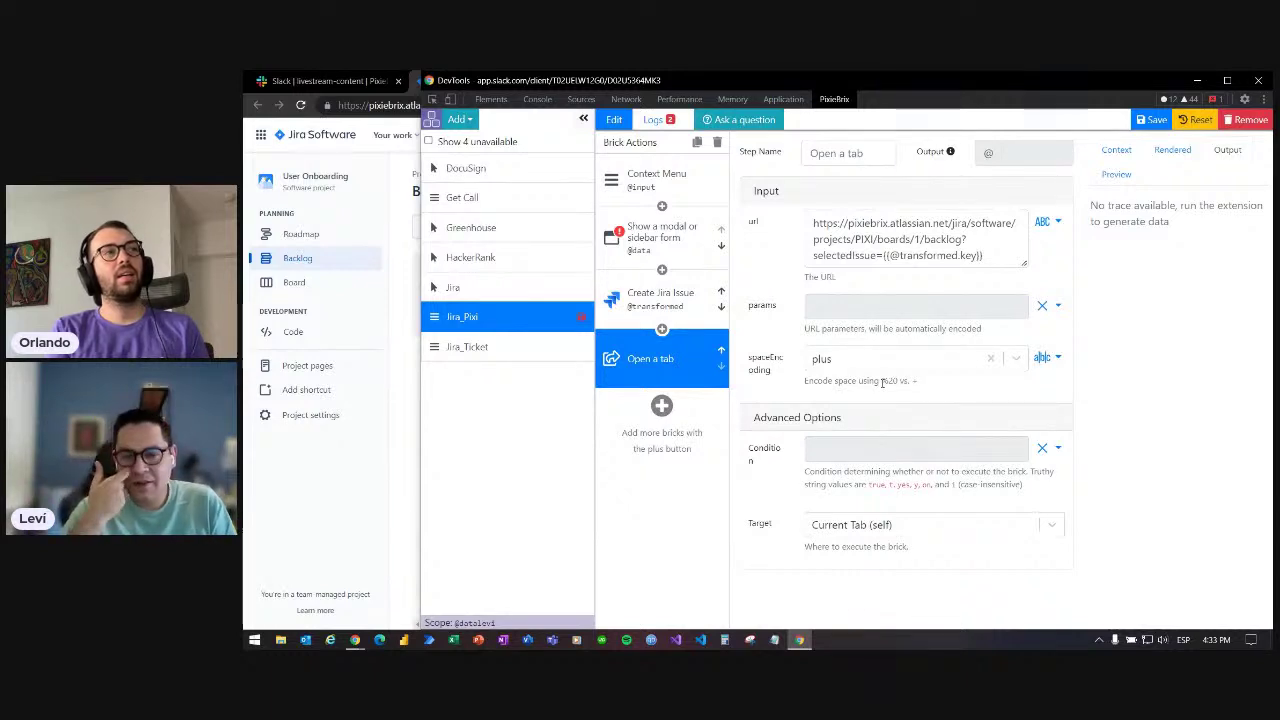
# - Rename the Create Jira Issue form field's property to LinkedIn
pyautogui.click(614, 296)
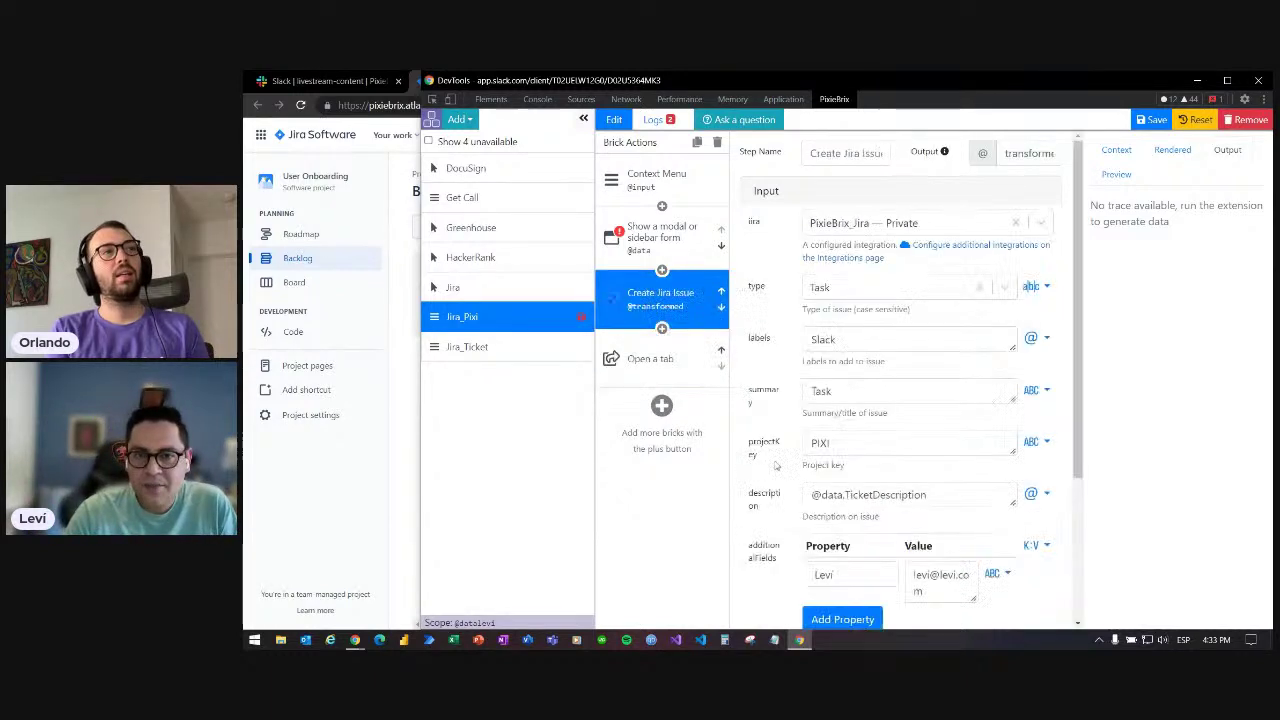
pyautogui.doubleClick(853, 573)
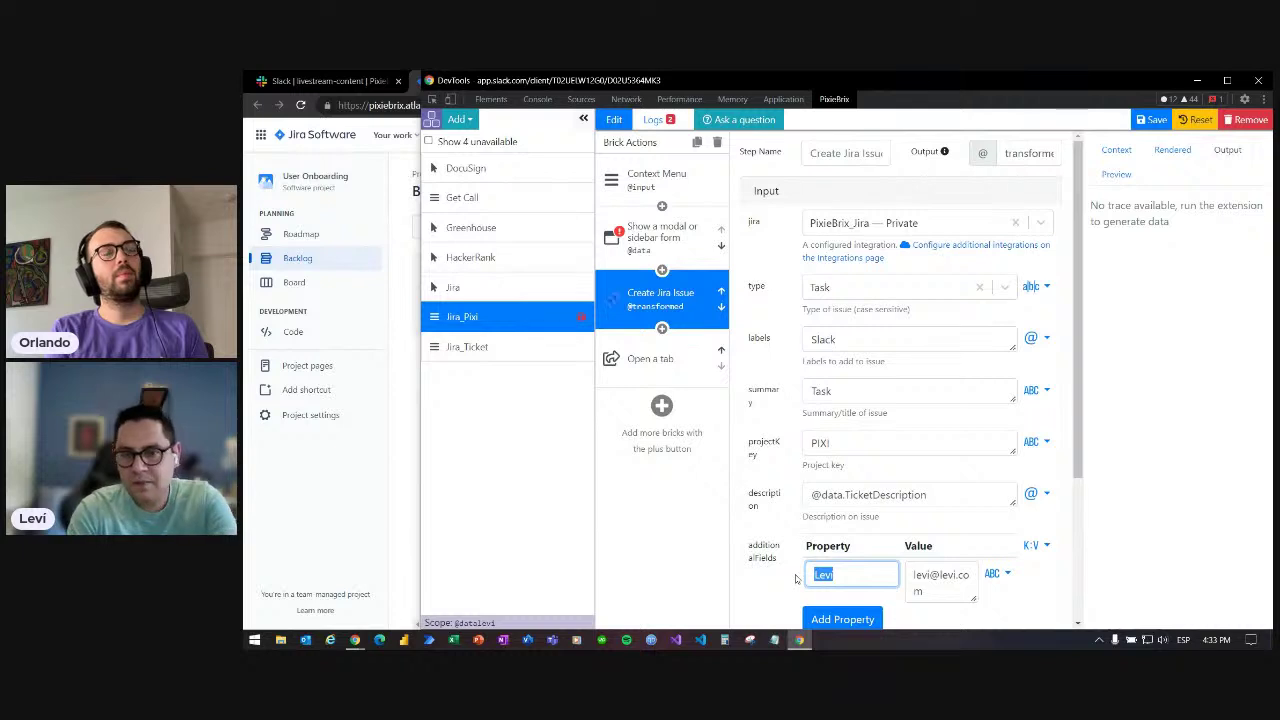
pyautogui.write('LinkedIn')
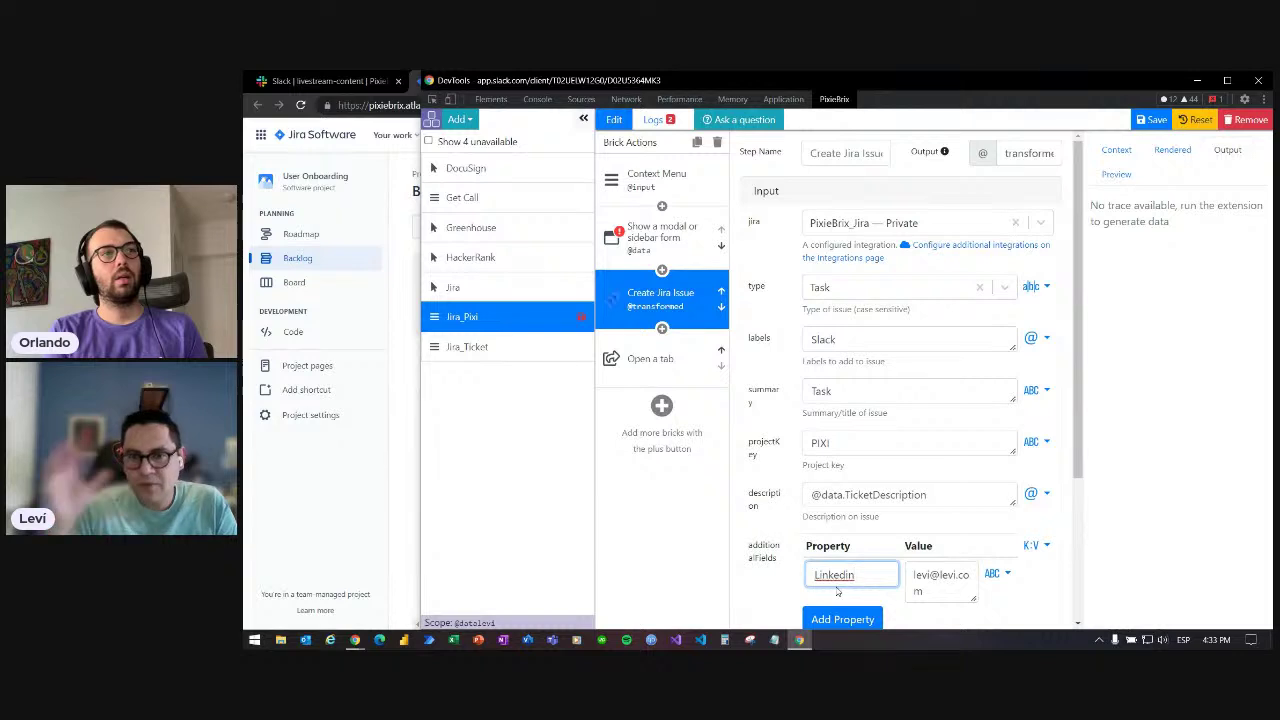
# - Make the Open a tab URL box taller to show the full URL, then bring the Slack channel forward
pyautogui.click(645, 360)
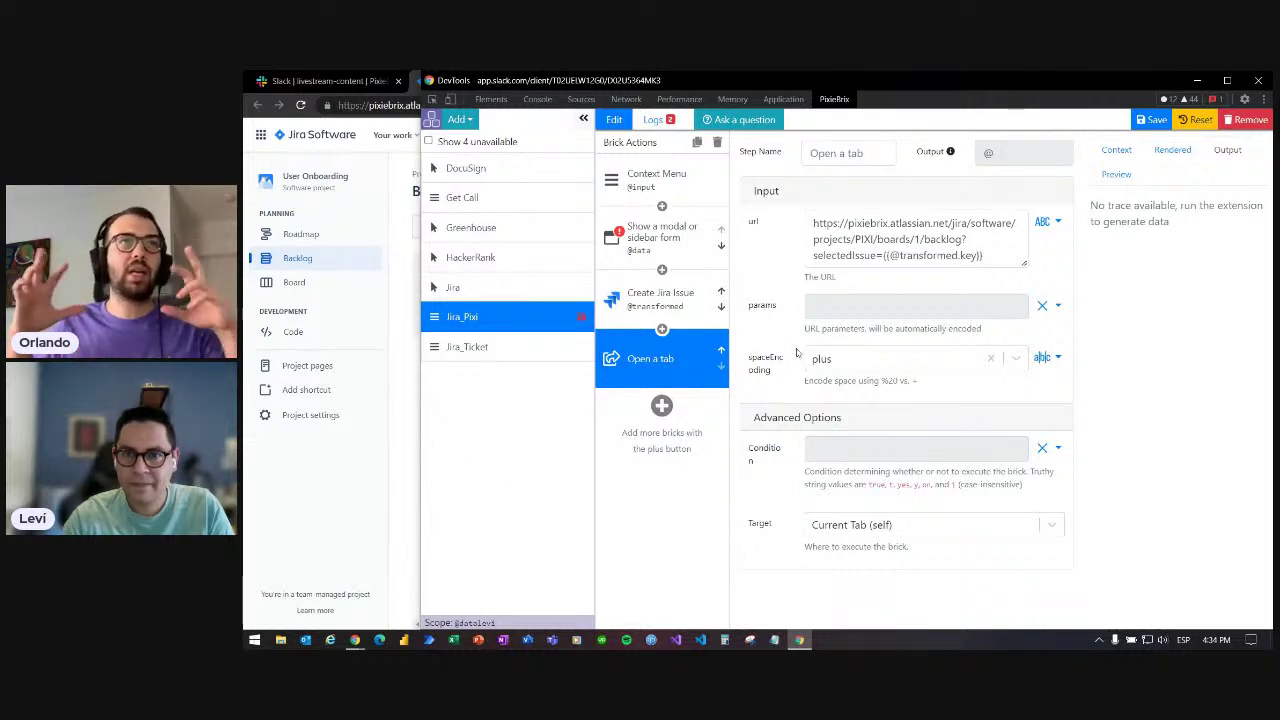
pyautogui.moveTo(1024, 264); pyautogui.dragTo(1024, 276)
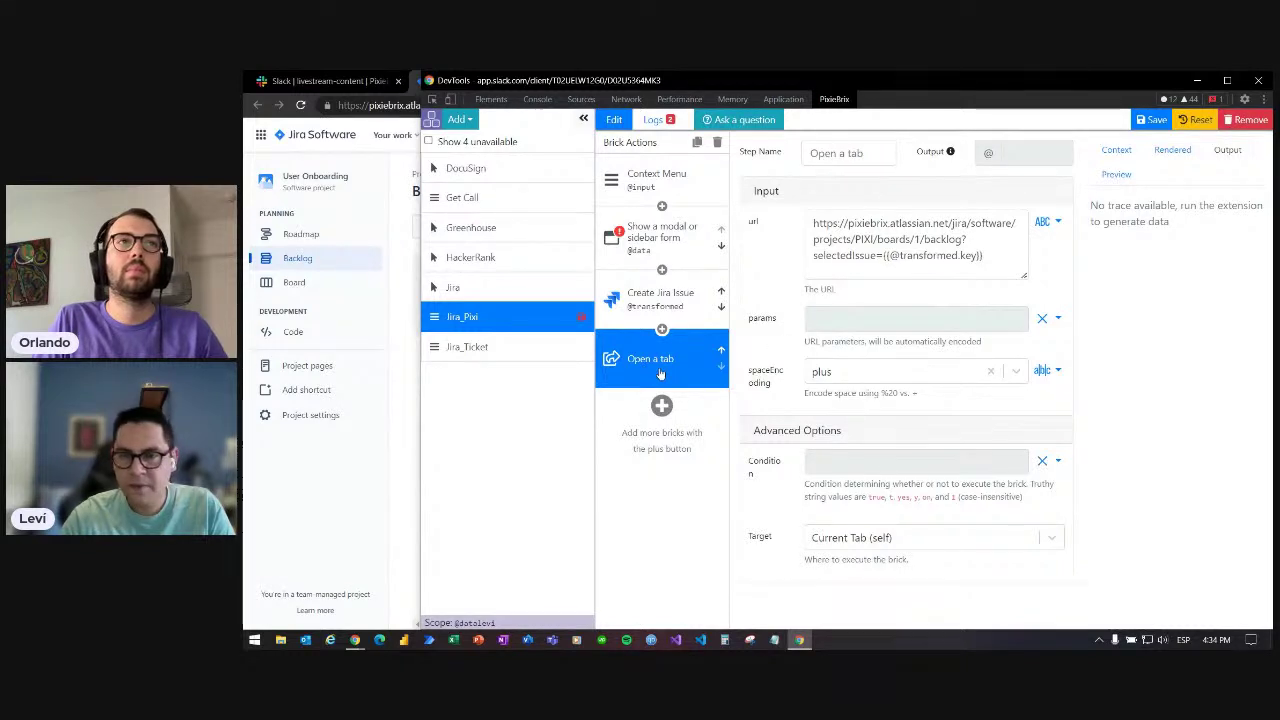
pyautogui.click(408, 493)
pyautogui.click(337, 83)
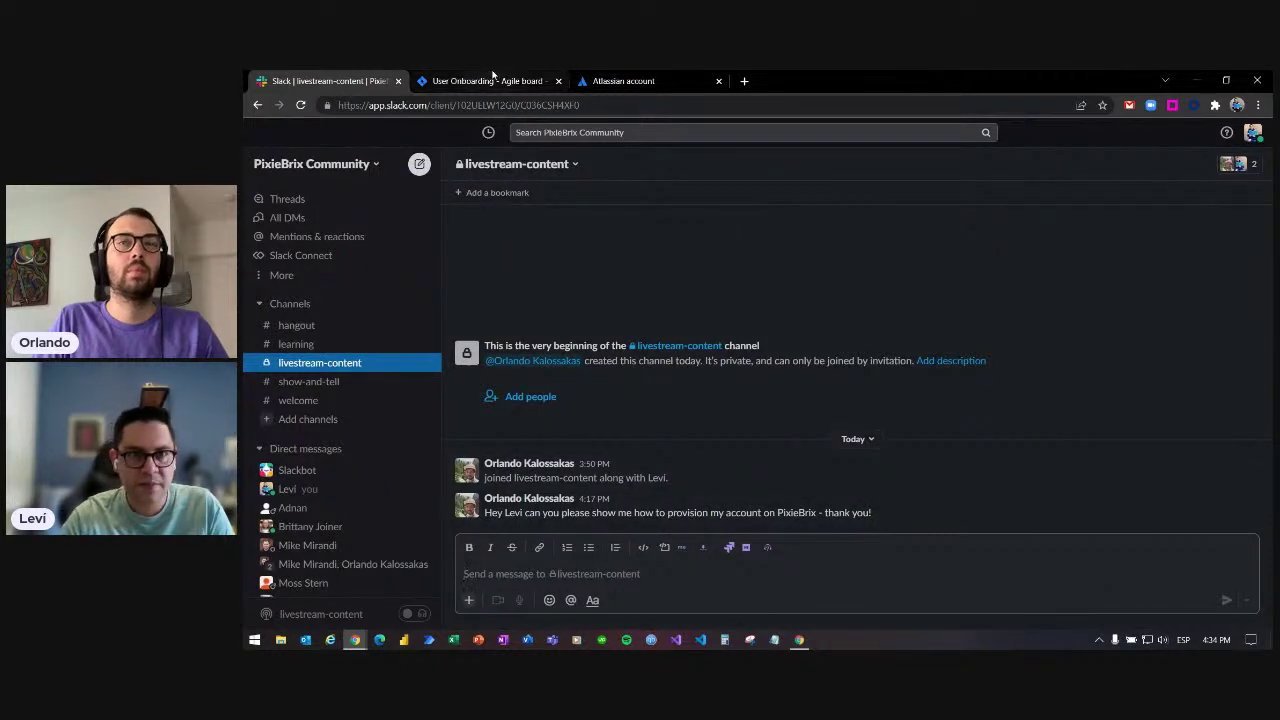
# - Check the new PIXI-134 task on the User Onboarding board, then return to the Page Editor
pyautogui.click(490, 80)
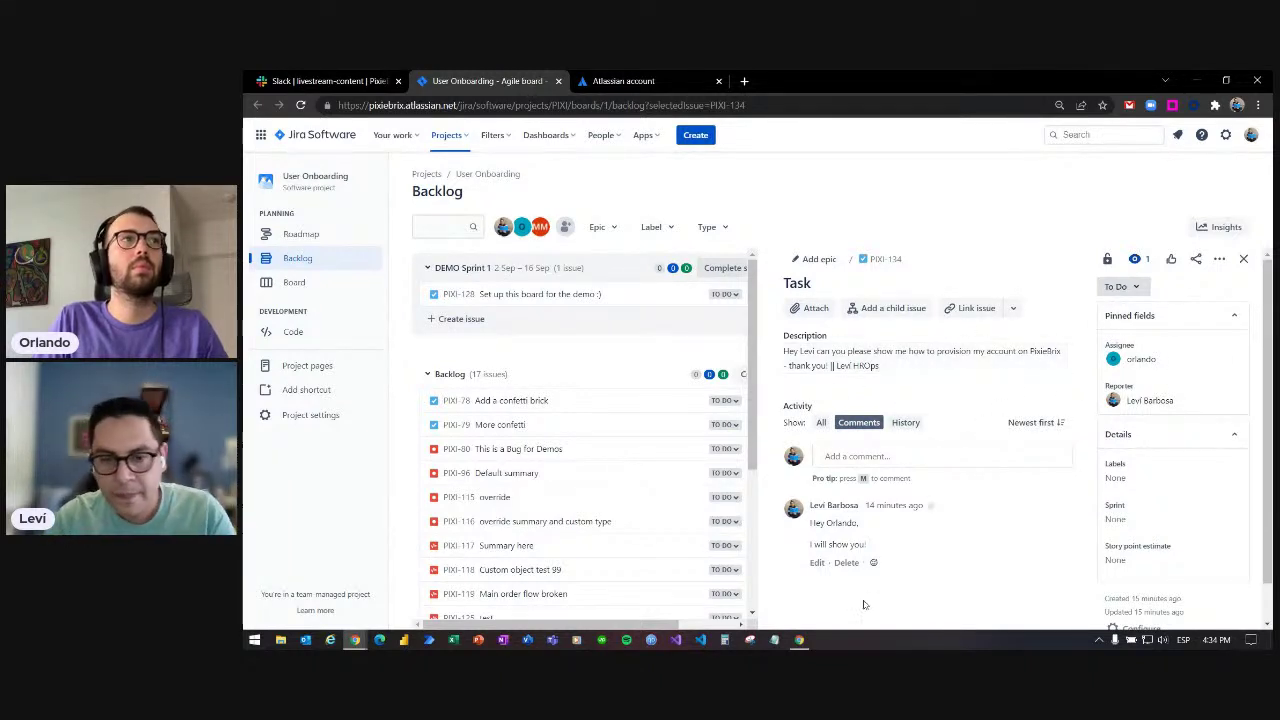
pyautogui.click(799, 640)
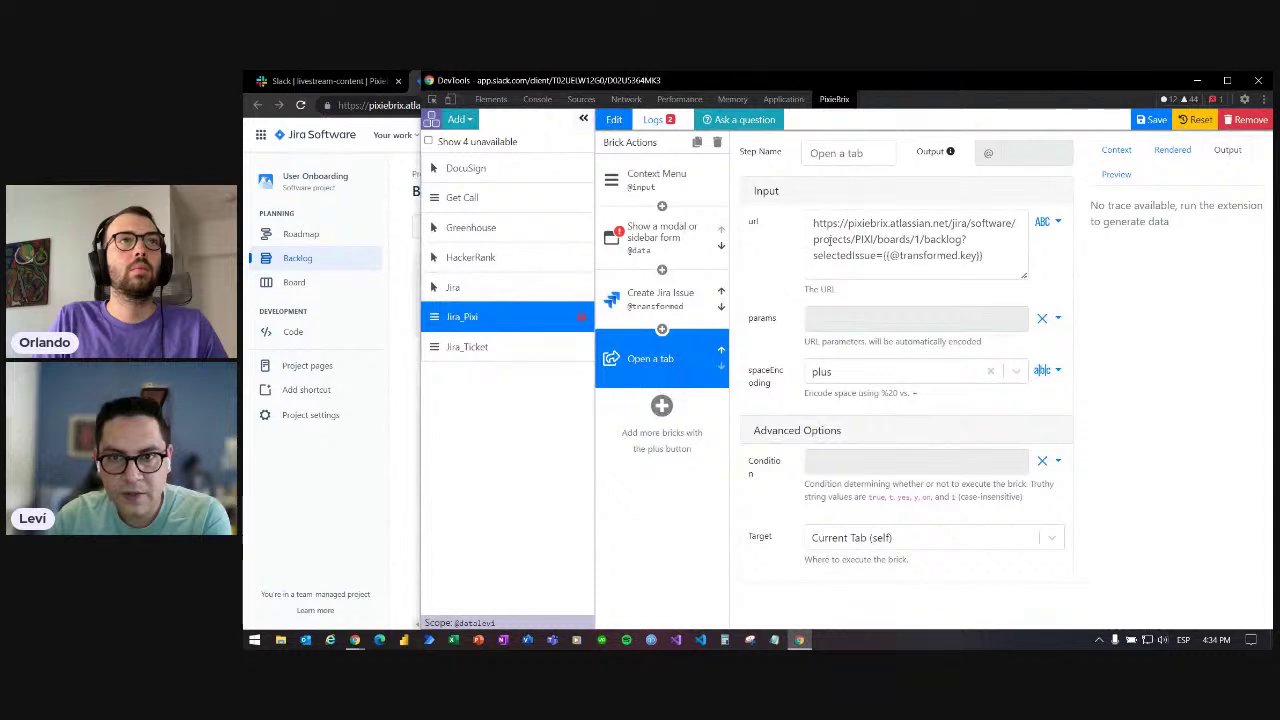
pyautogui.moveTo(814, 224); pyautogui.dragTo(921, 258)
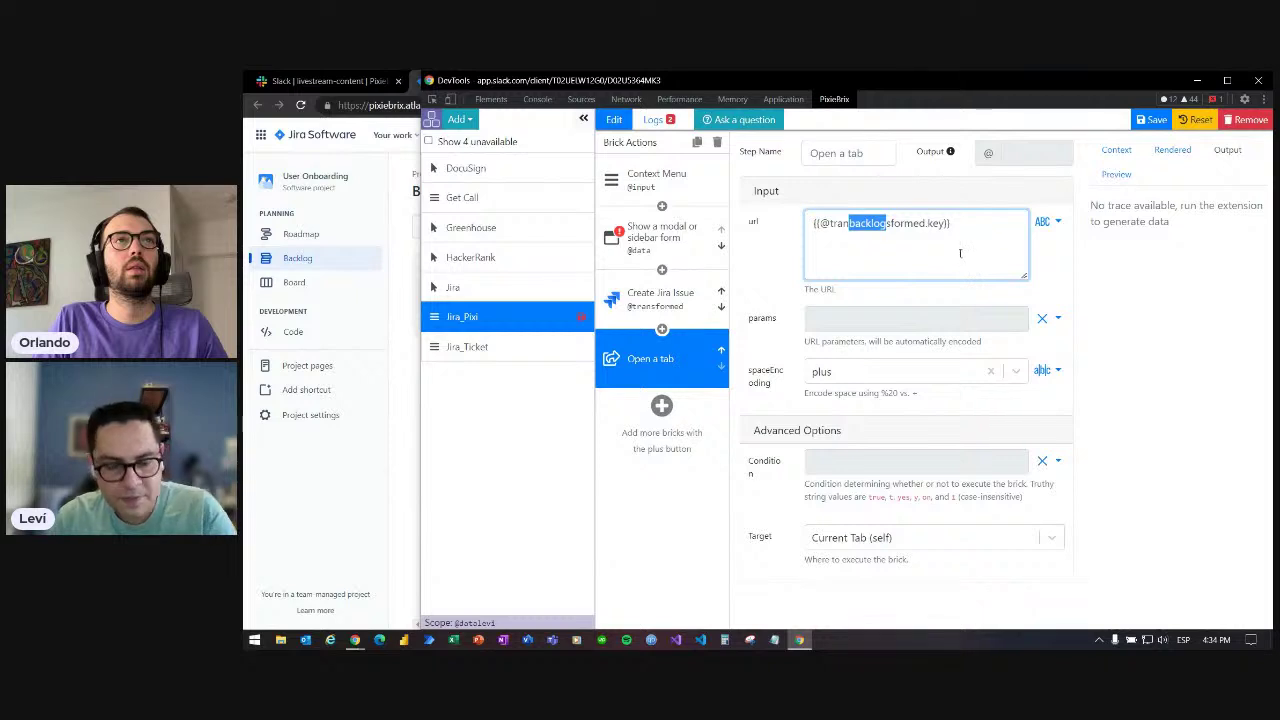
pyautogui.press('BackSpace')
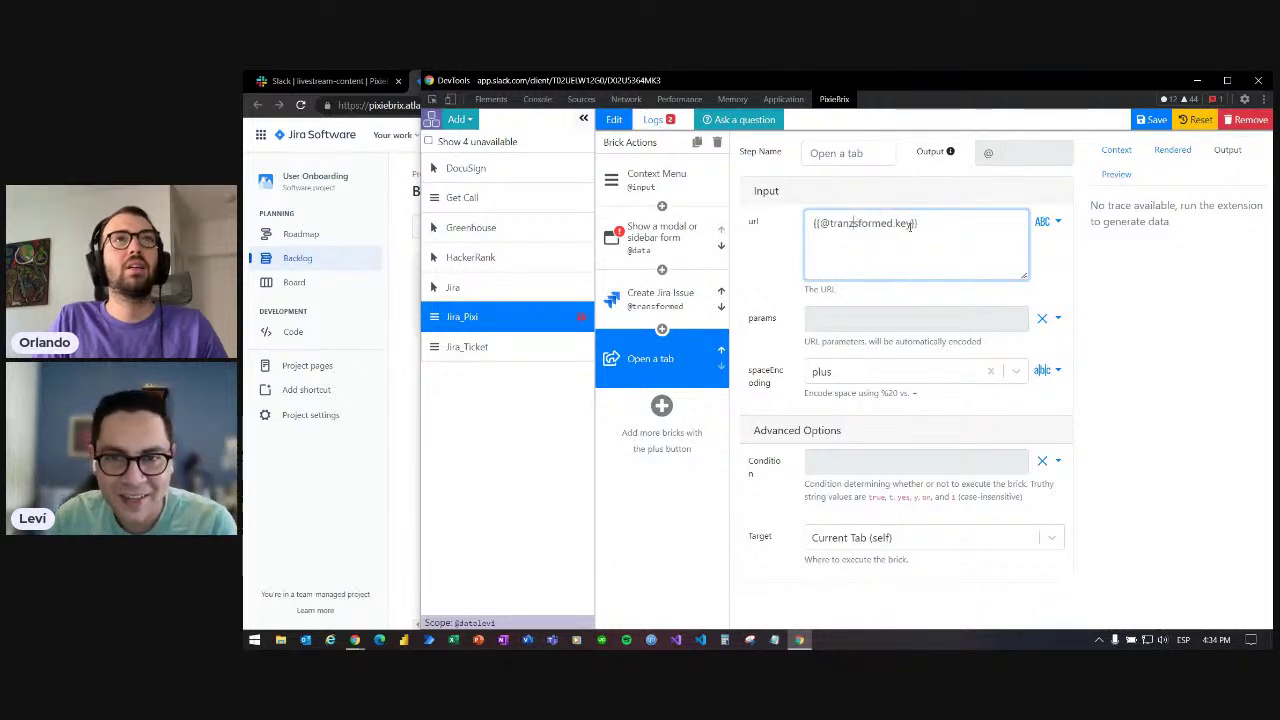
pyautogui.tripleClick(937, 224)
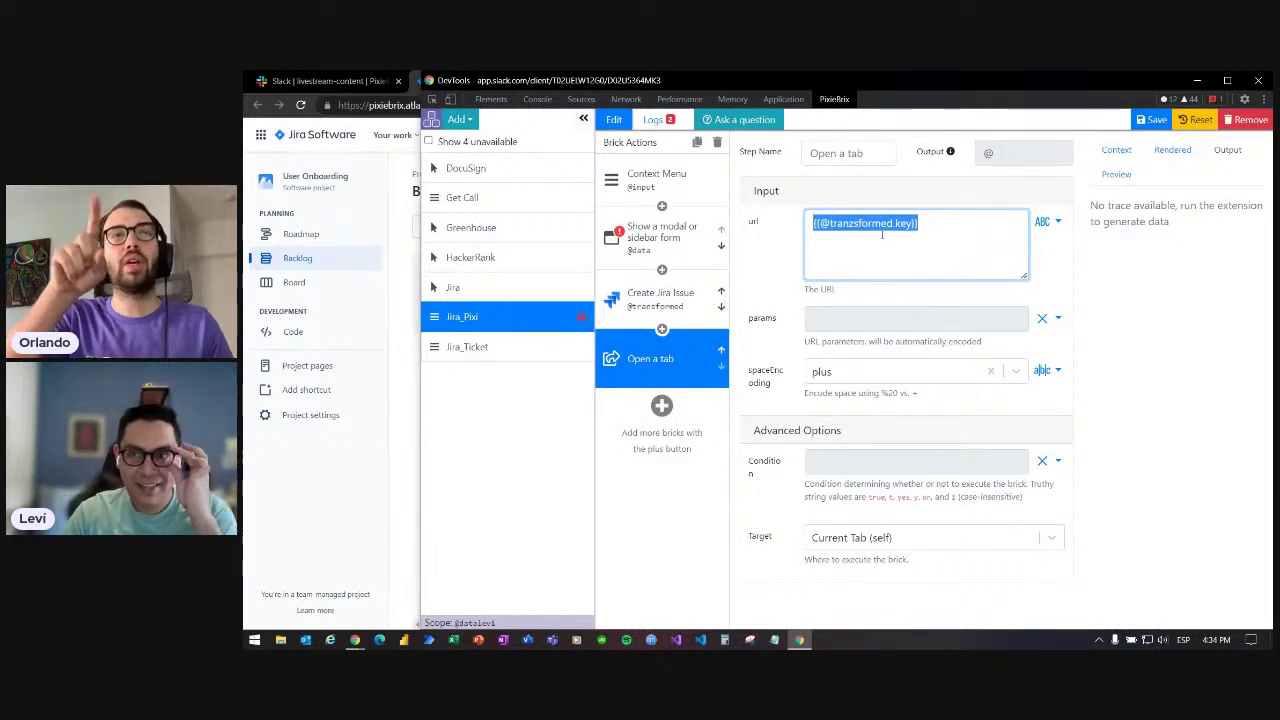
pyautogui.click(936, 234)
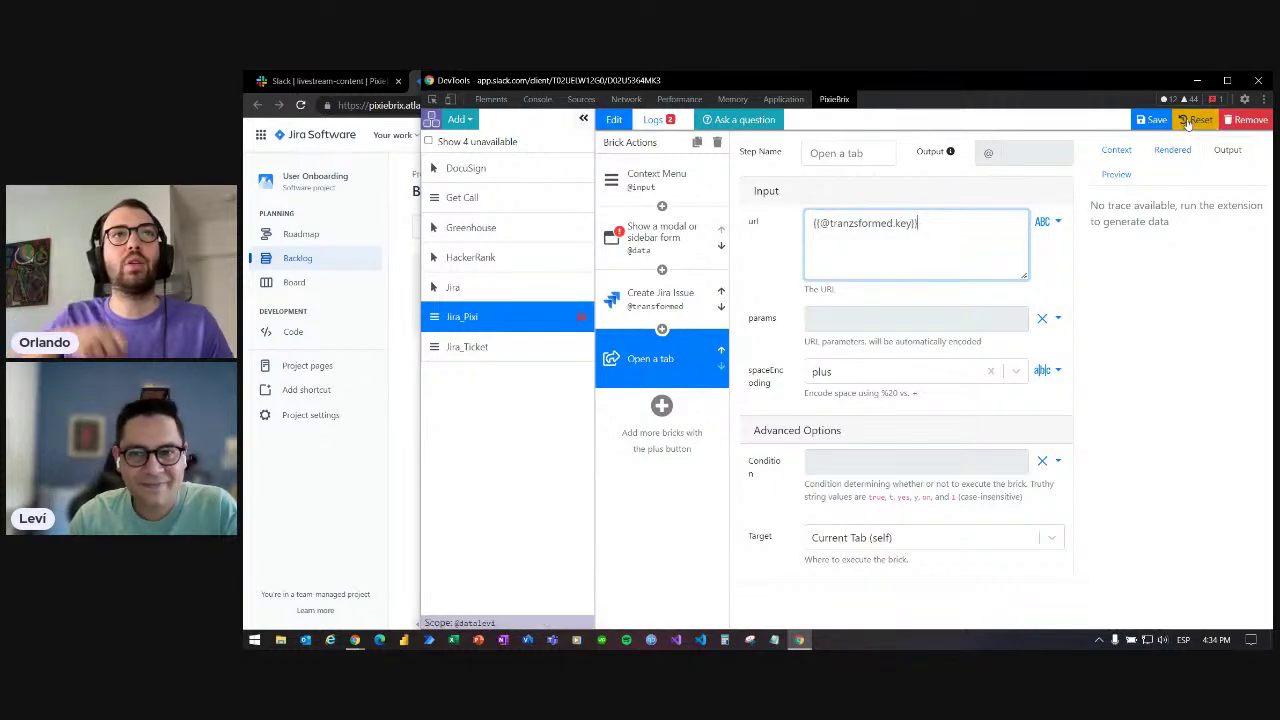
pyautogui.click(1187, 121)
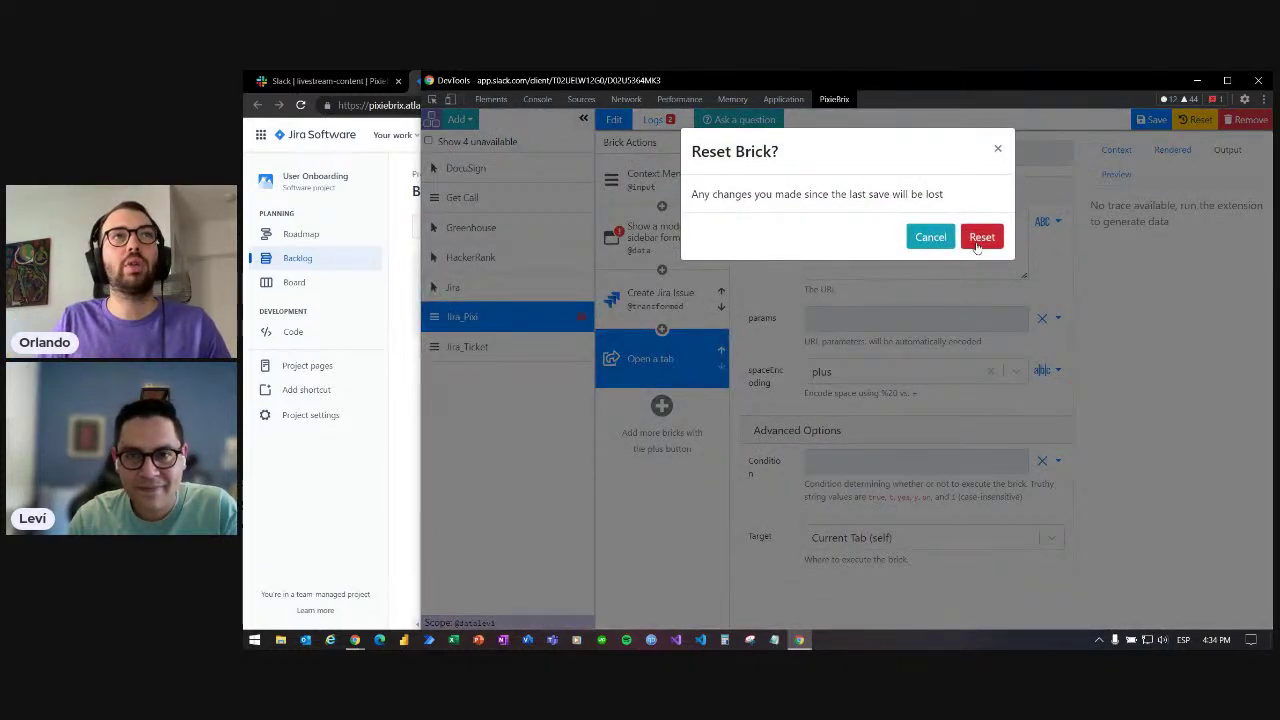
pyautogui.click(981, 237)
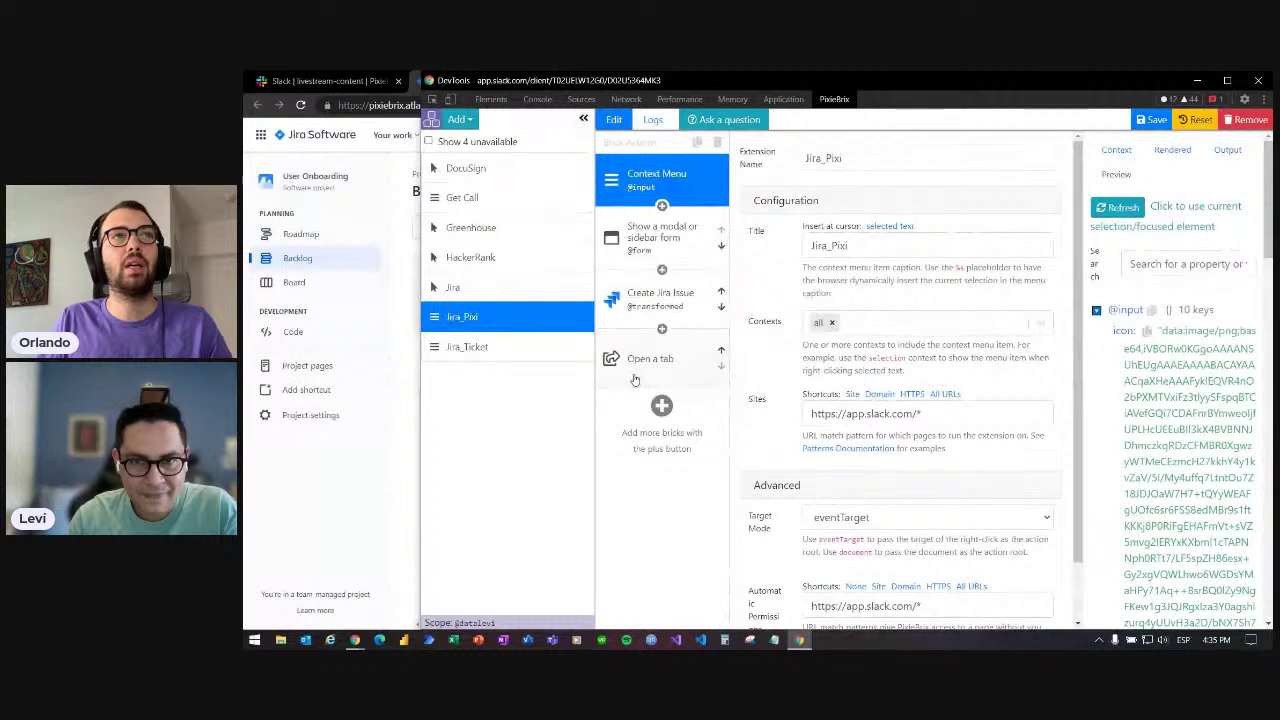
pyautogui.click(634, 378)
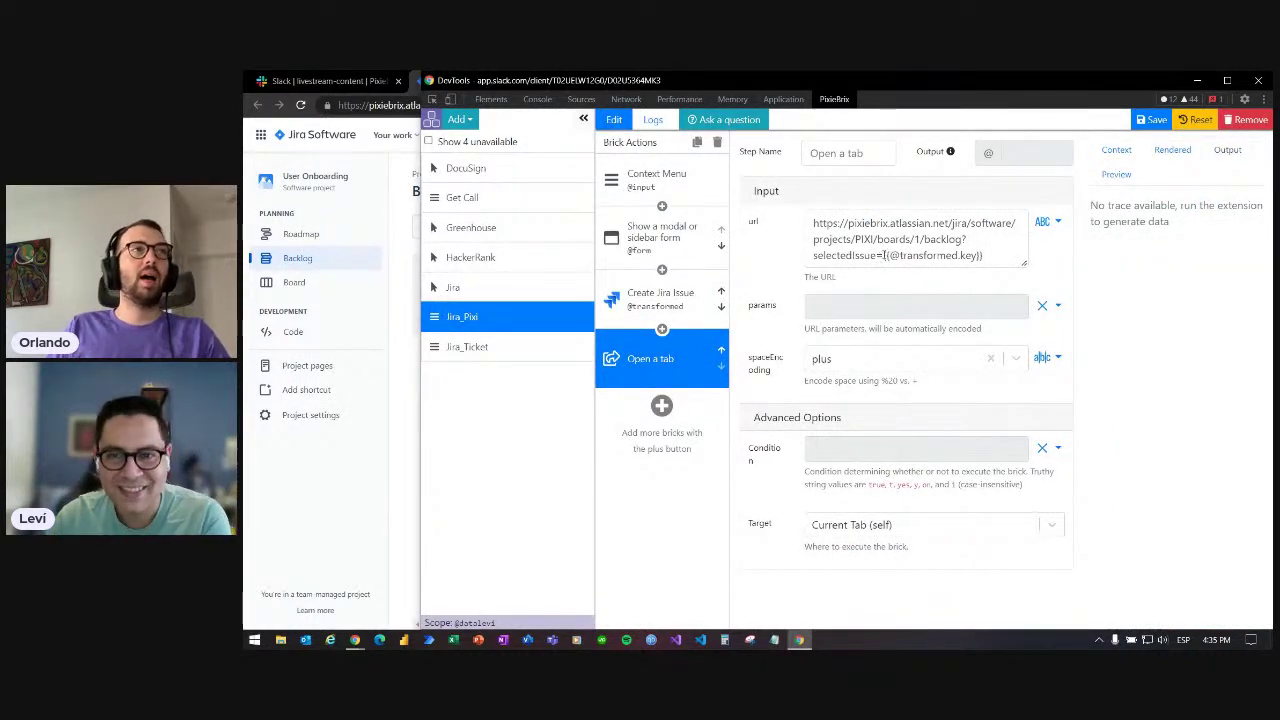
pyautogui.click(883, 255)
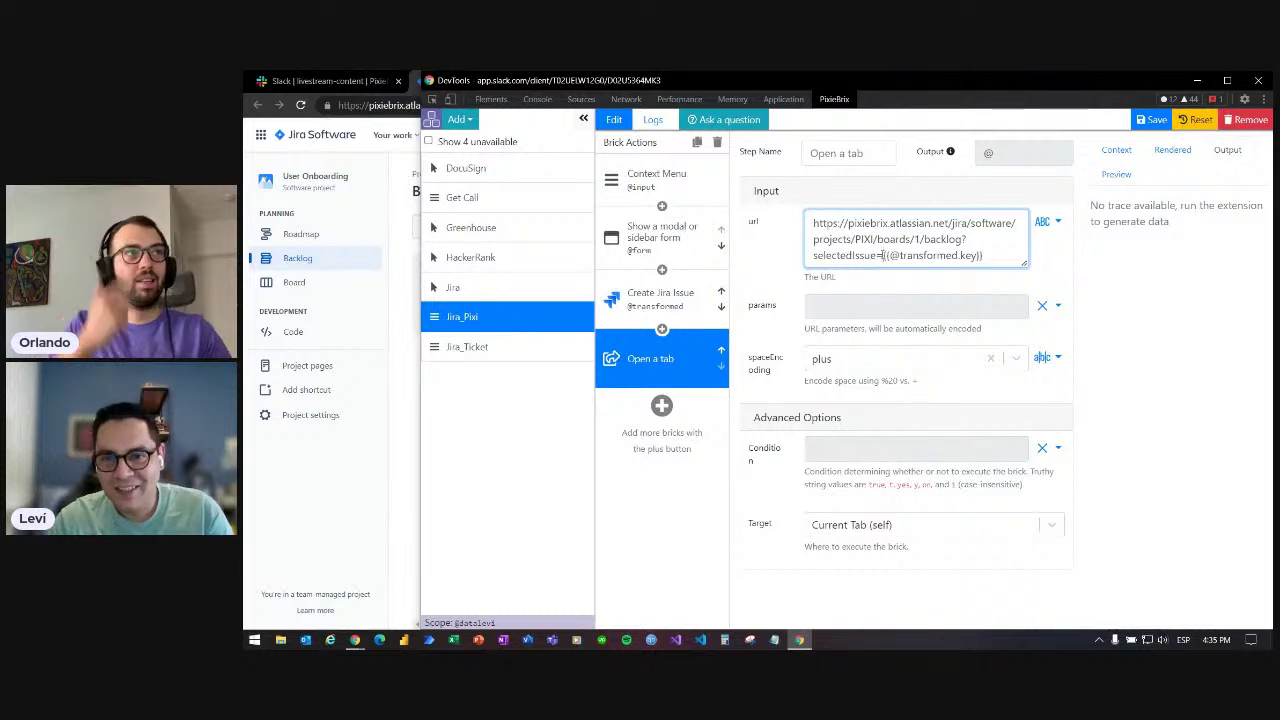
pyautogui.moveTo(883, 255); pyautogui.dragTo(984, 256)
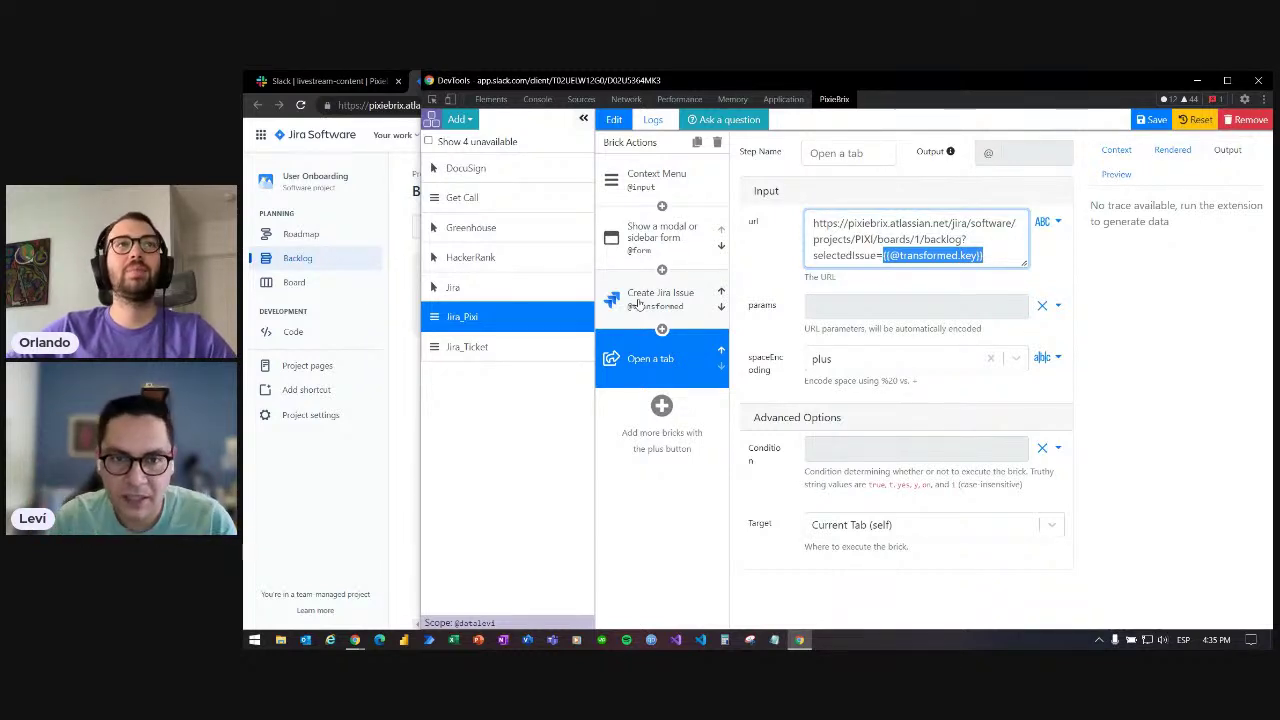
pyautogui.click(989, 256)
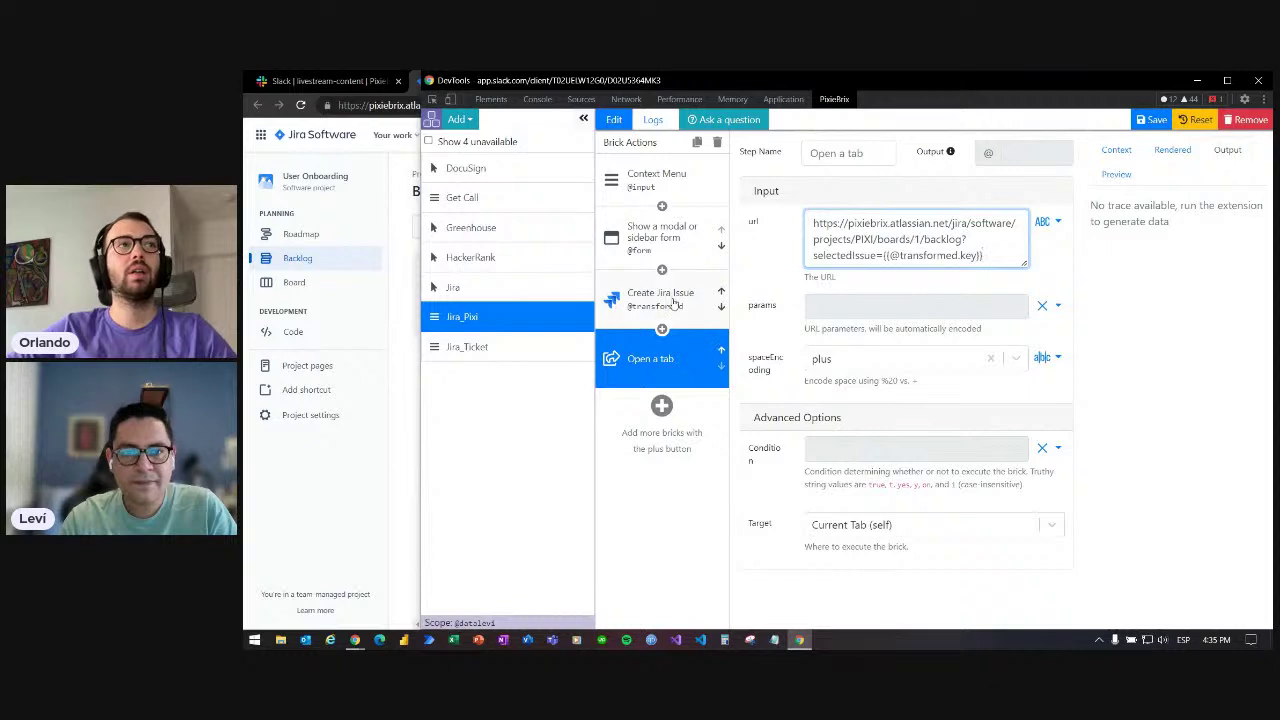
# - Review the Create Jira Issue step's preview and rendered inputs: Task, PIXI, TicketDescription
pyautogui.click(662, 302)
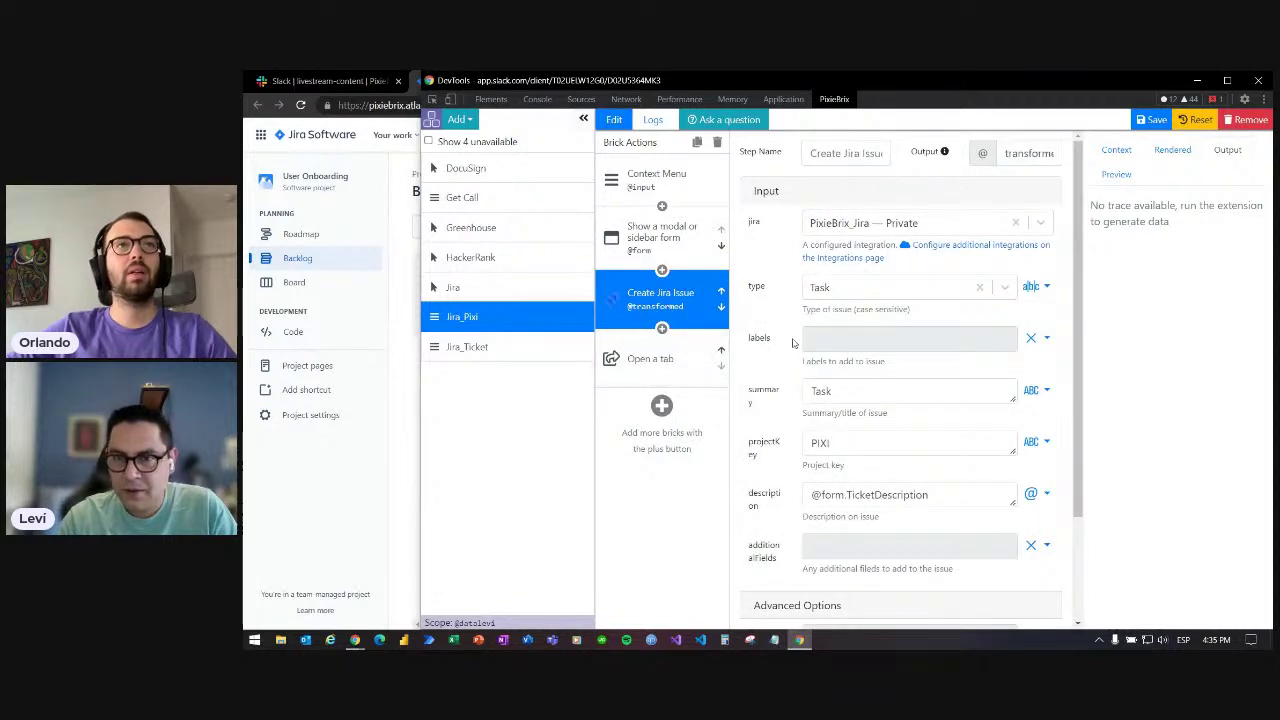
pyautogui.click(1113, 178)
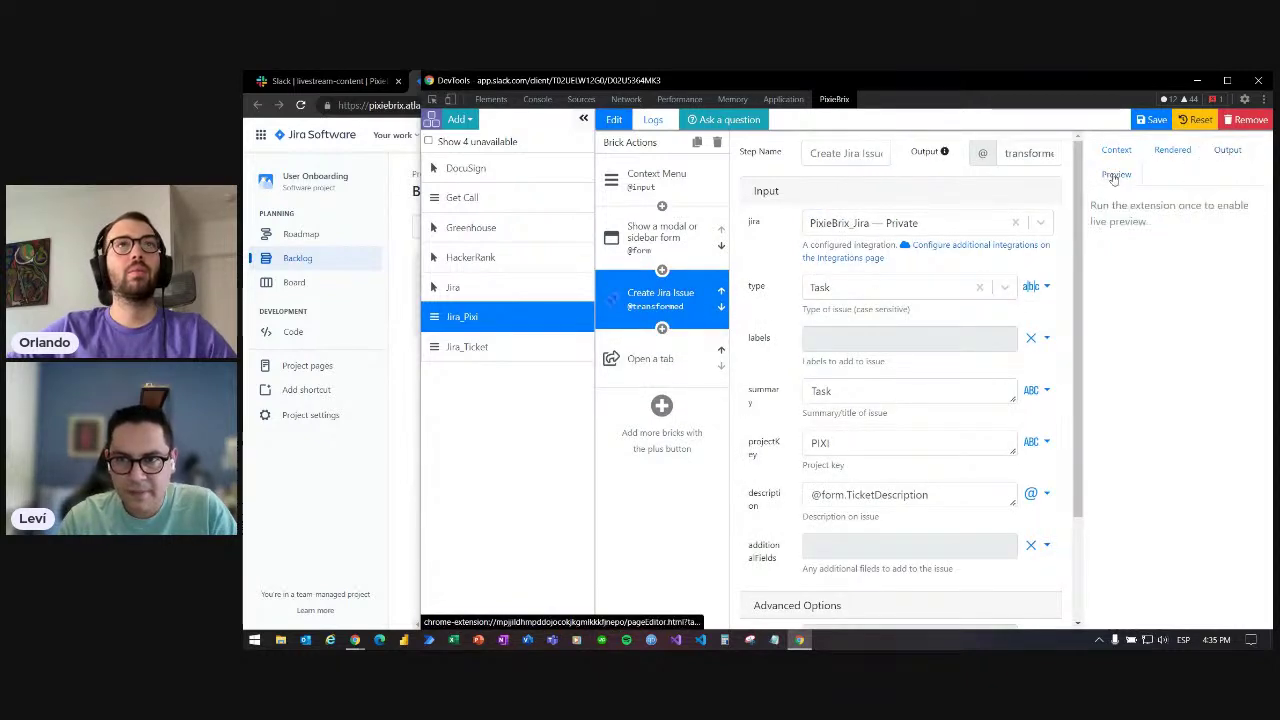
pyautogui.click(1162, 155)
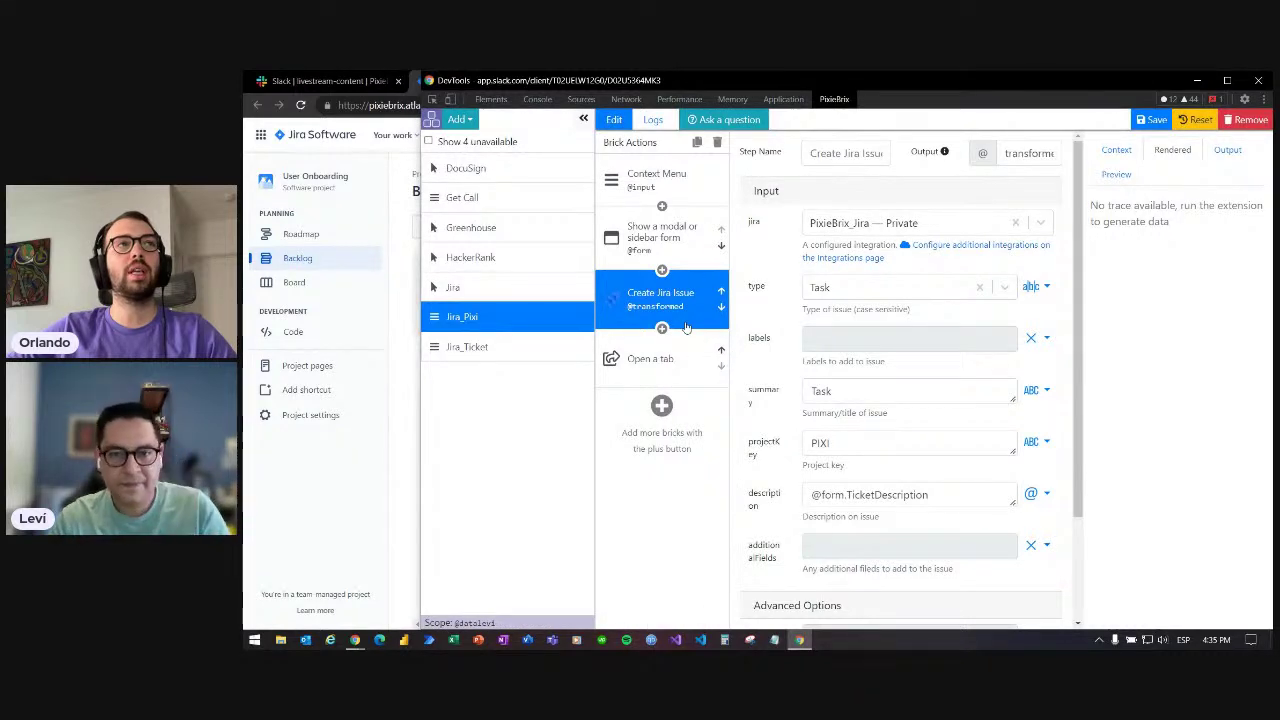
pyautogui.scroll(-2, 765, 364)
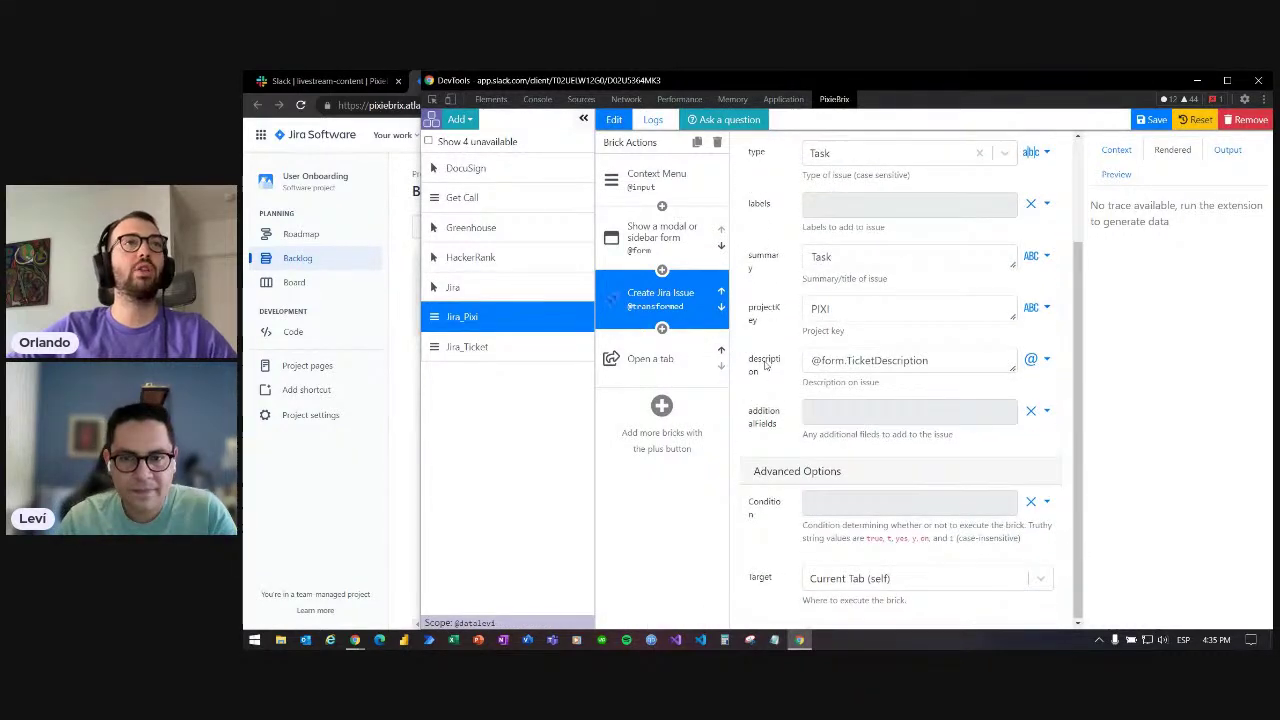
# - Run Jira_Pixi on the selected account-provisioning message and submit it as the ticket description
pyautogui.click(325, 80)
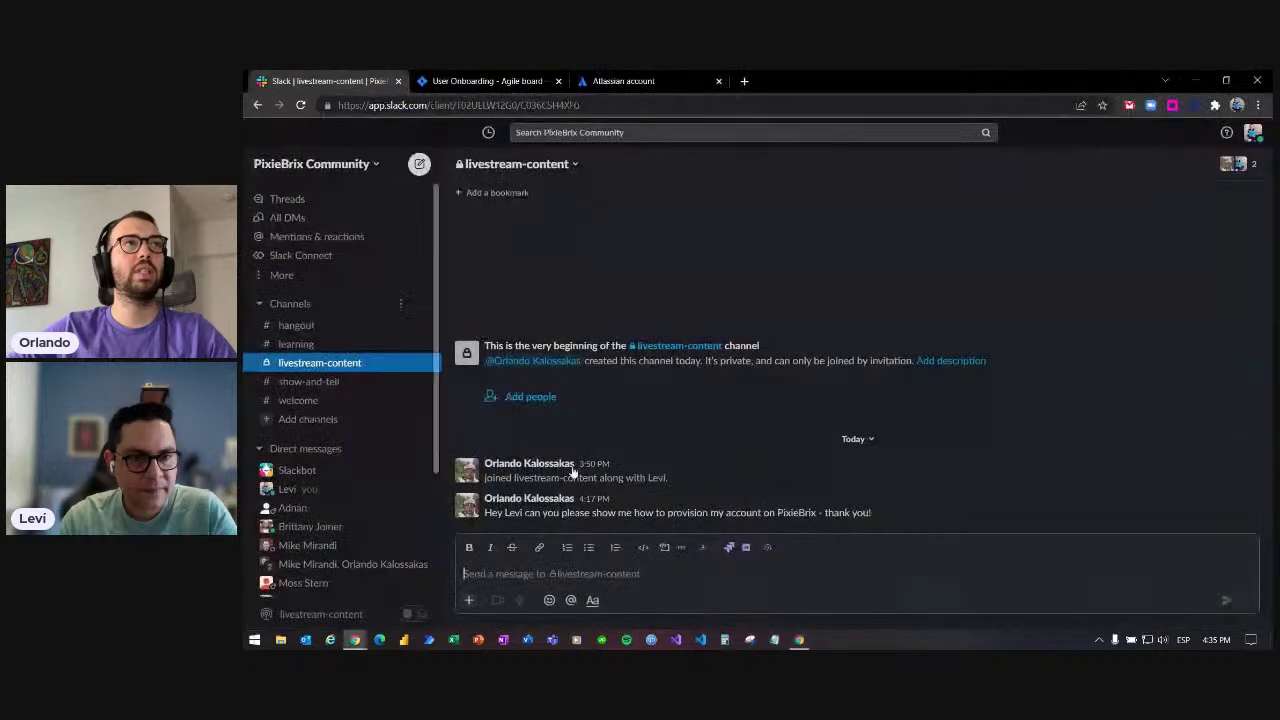
pyautogui.moveTo(872, 514); pyautogui.dragTo(483, 516)
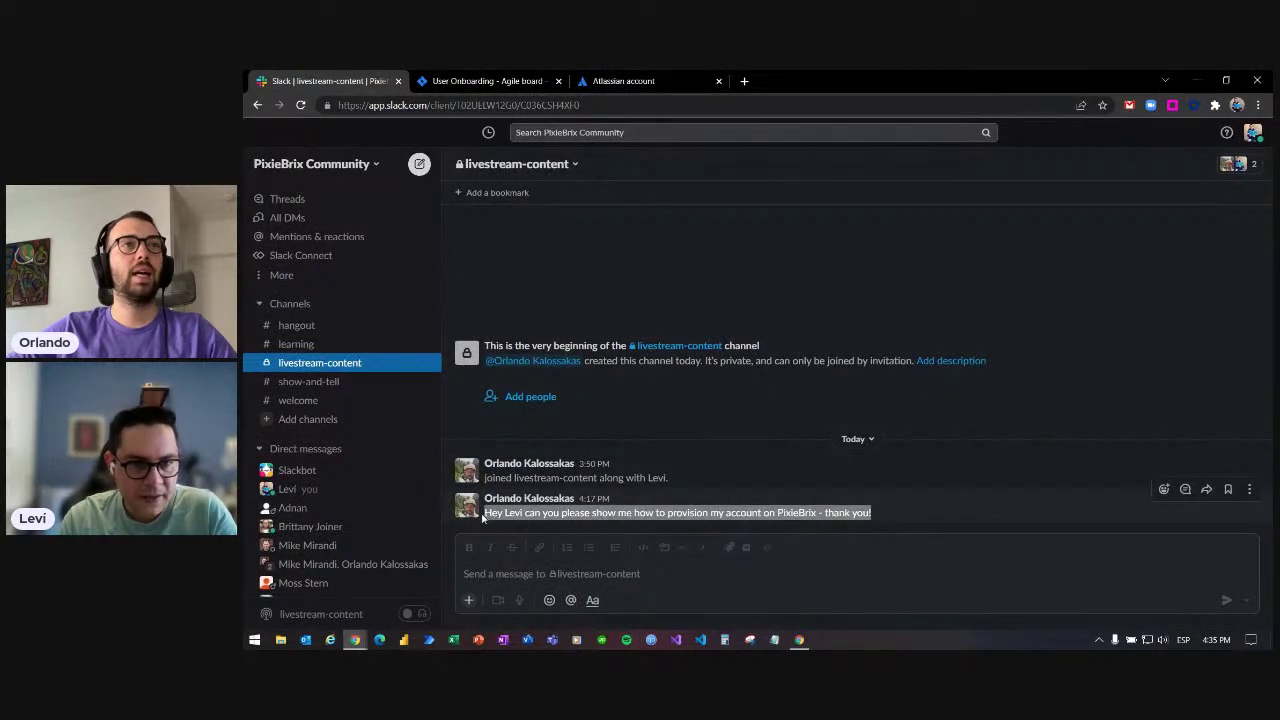
pyautogui.rightClick(490, 514)
pyautogui.moveTo(790, 466)
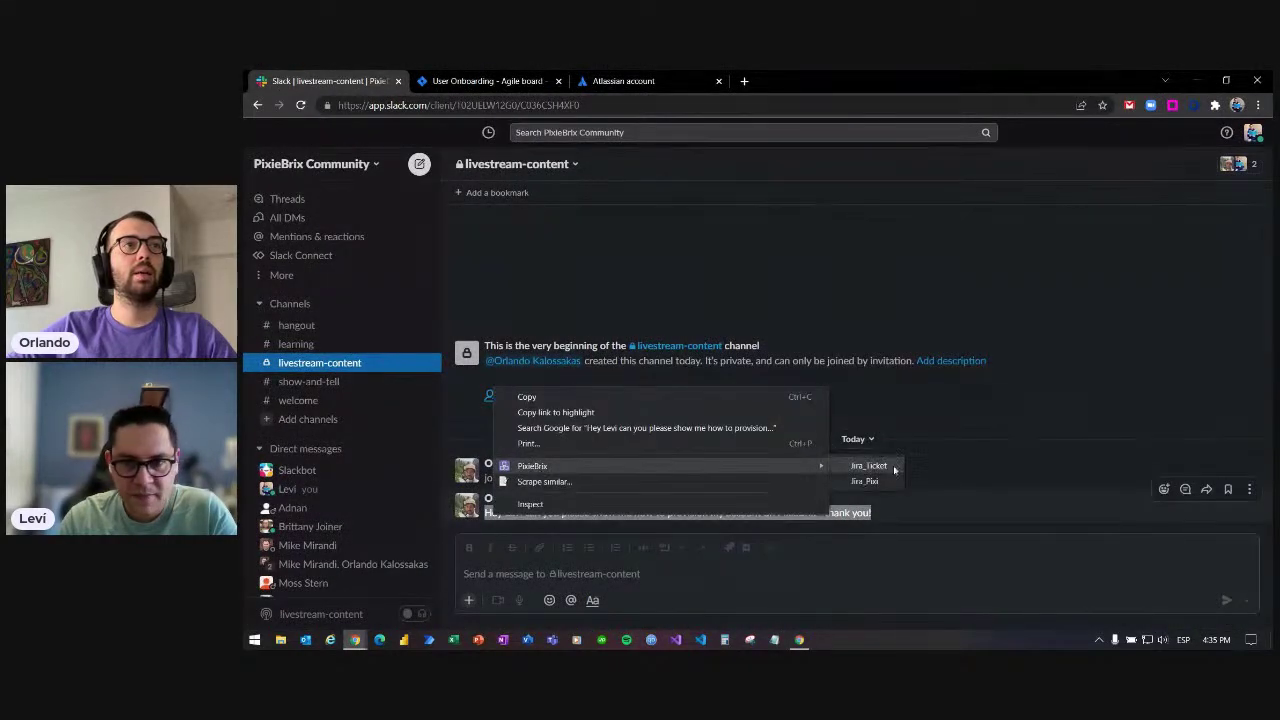
pyautogui.click(866, 481)
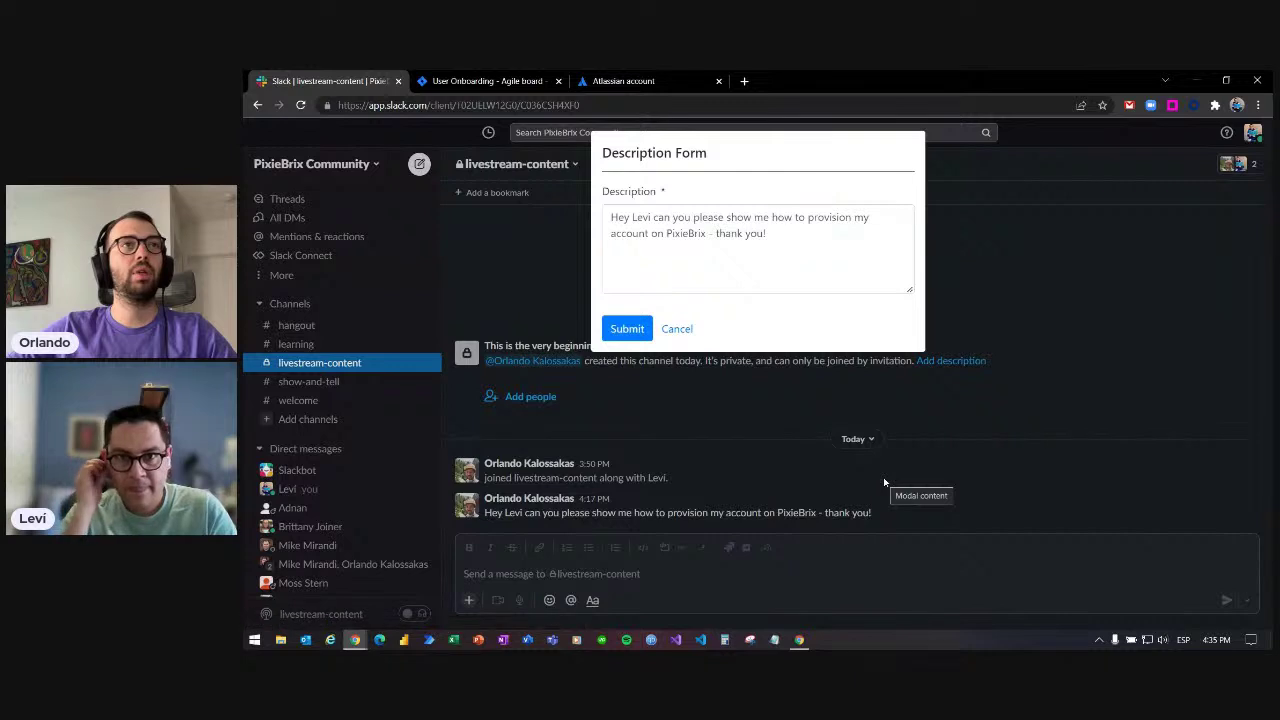
pyautogui.click(627, 328)
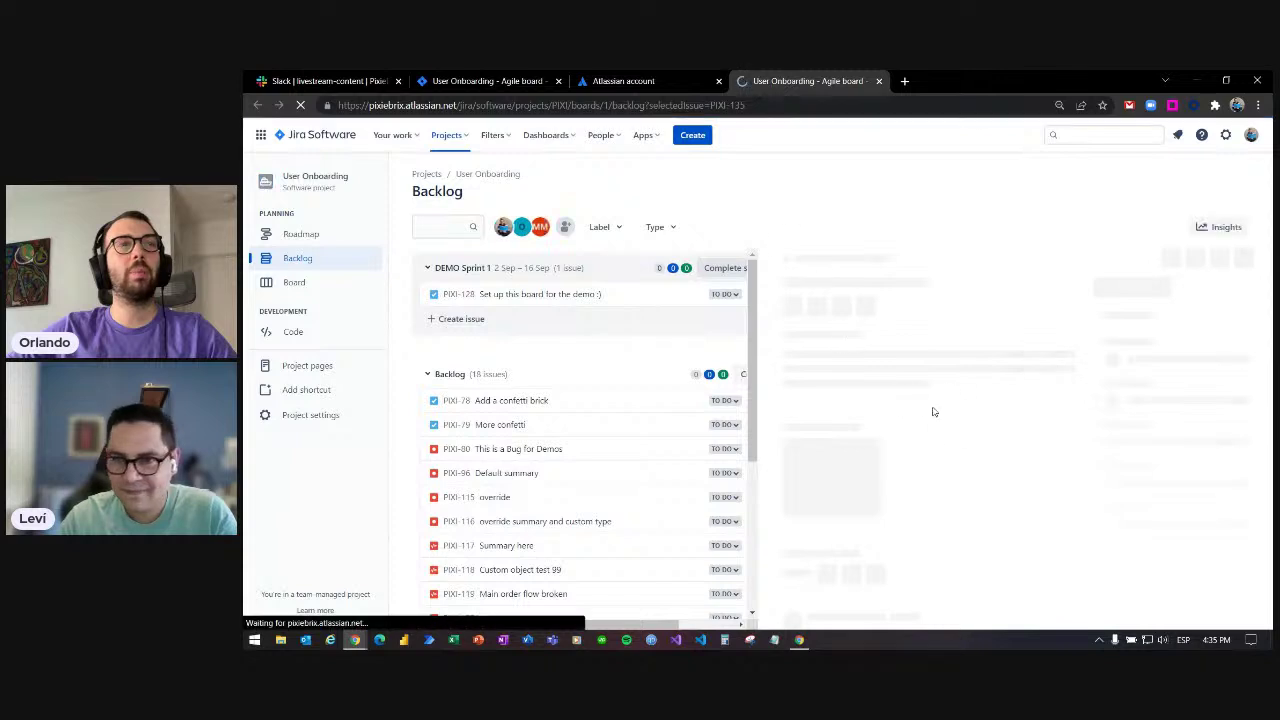
# - Leave the new PIXI-135 task in Jira and return to the Page Editor
pyautogui.click(797, 640)
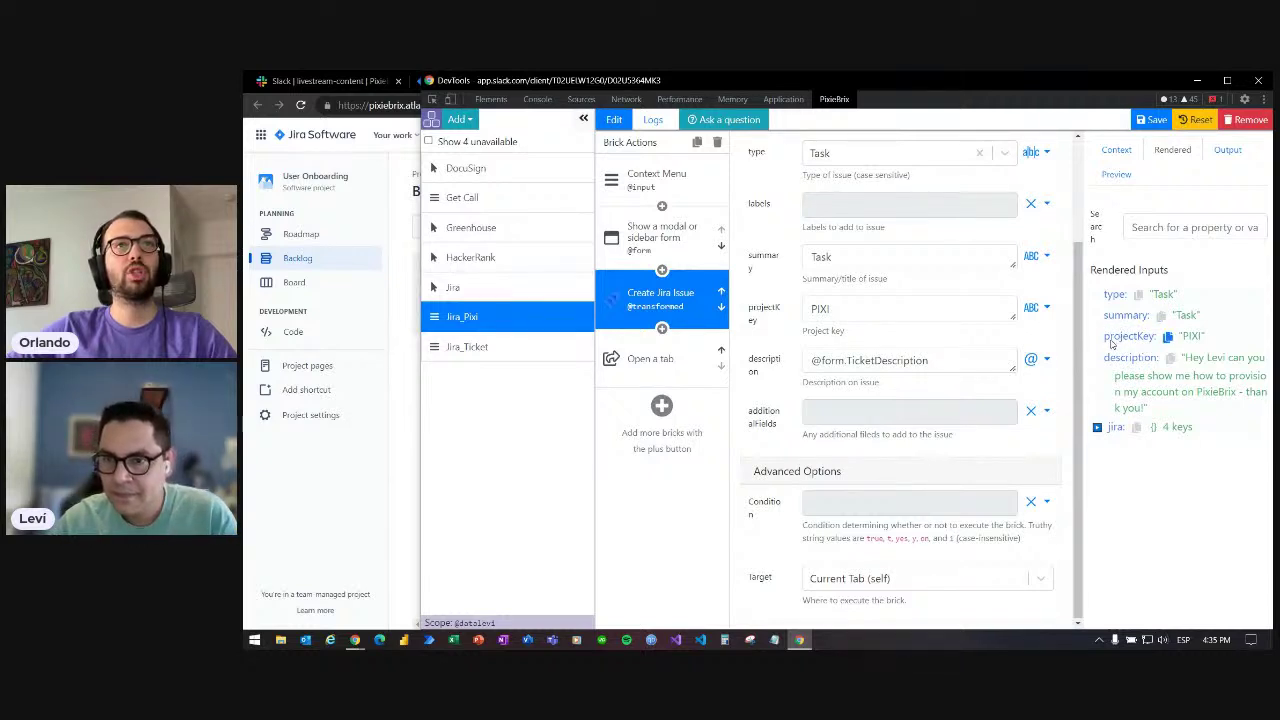
# - Expand jira and its config in Rendered Inputs, copy the config path, then reopen Open a tab
pyautogui.click(1097, 429)
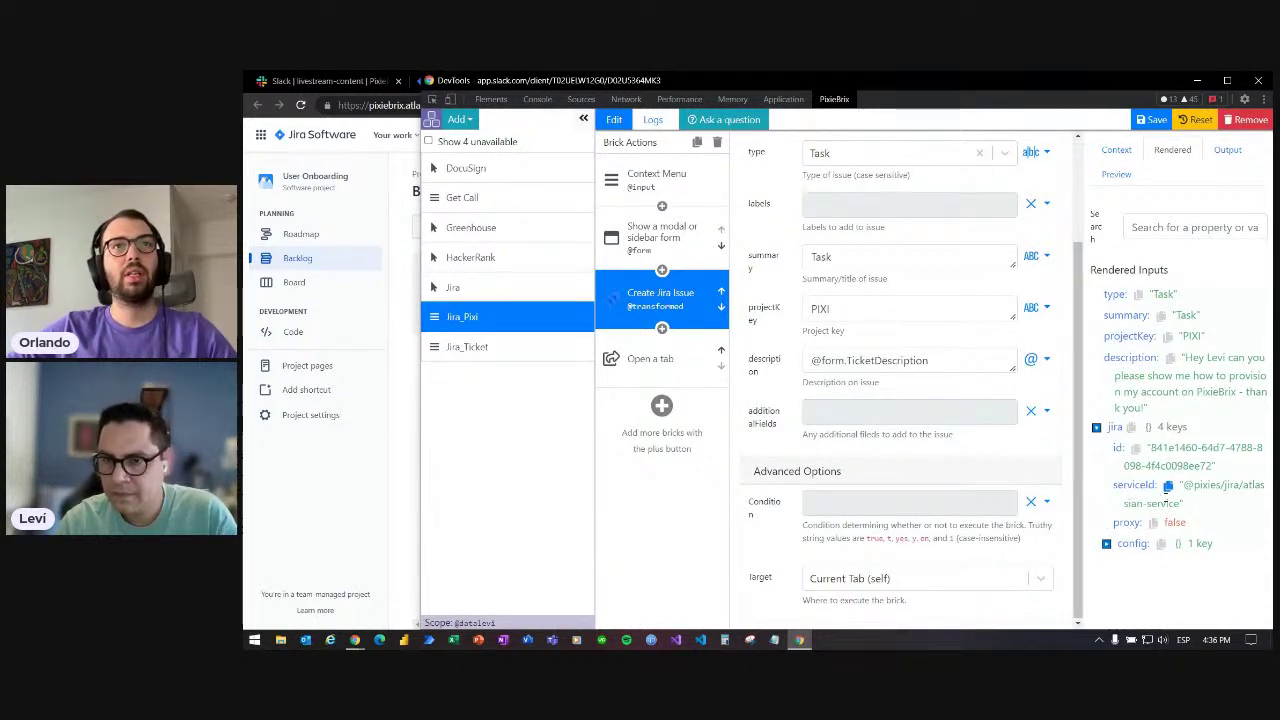
pyautogui.click(1106, 545)
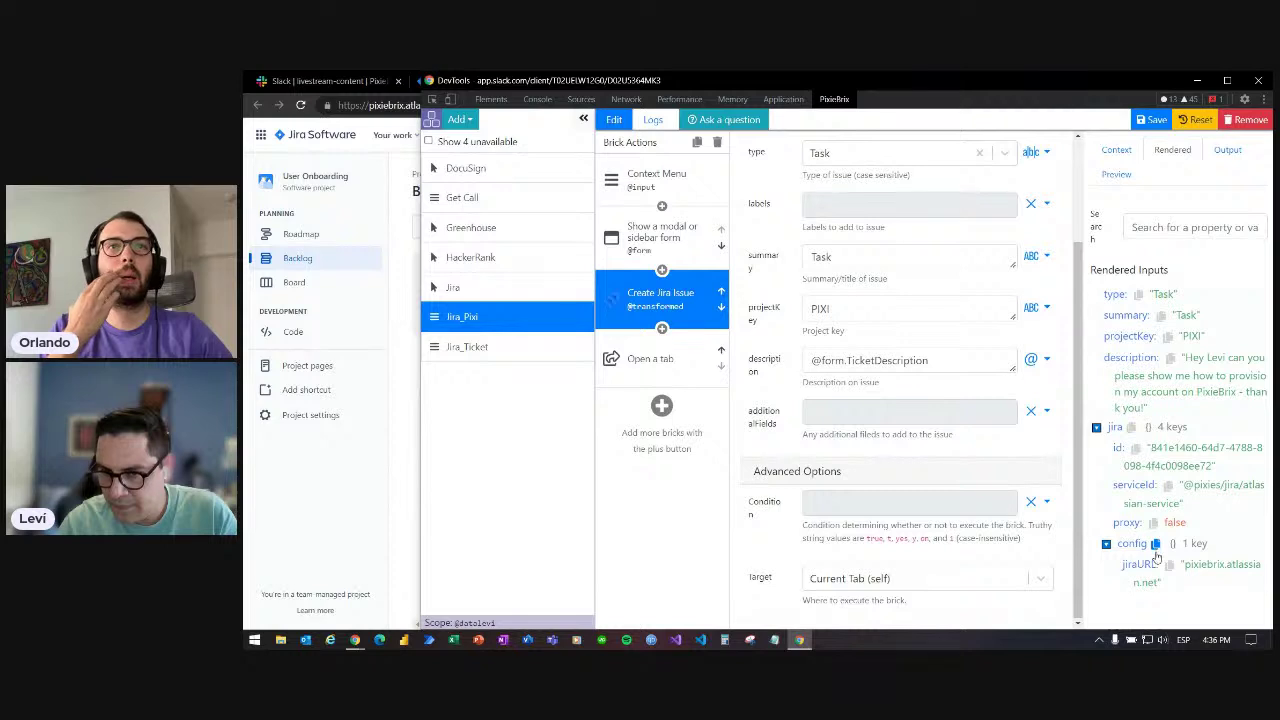
pyautogui.click(1156, 547)
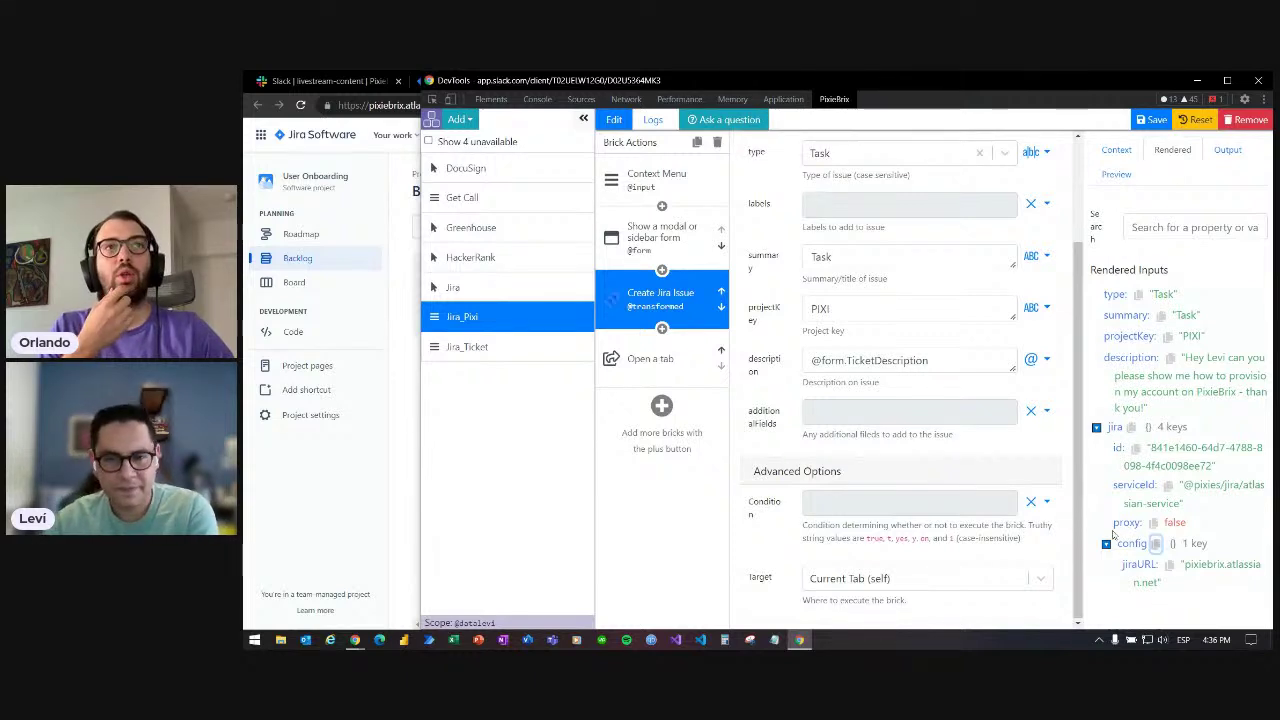
pyautogui.click(678, 384)
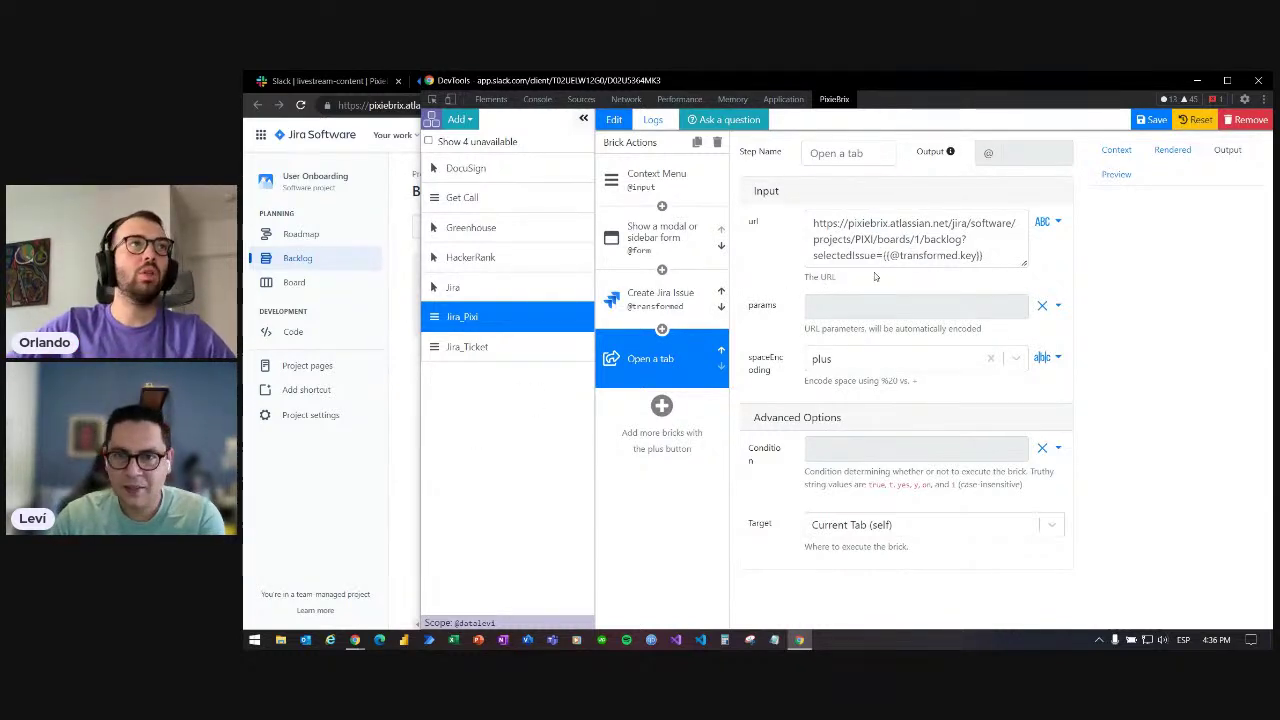
pyautogui.click(883, 255)
pyautogui.moveTo(883, 255); pyautogui.dragTo(1014, 285)
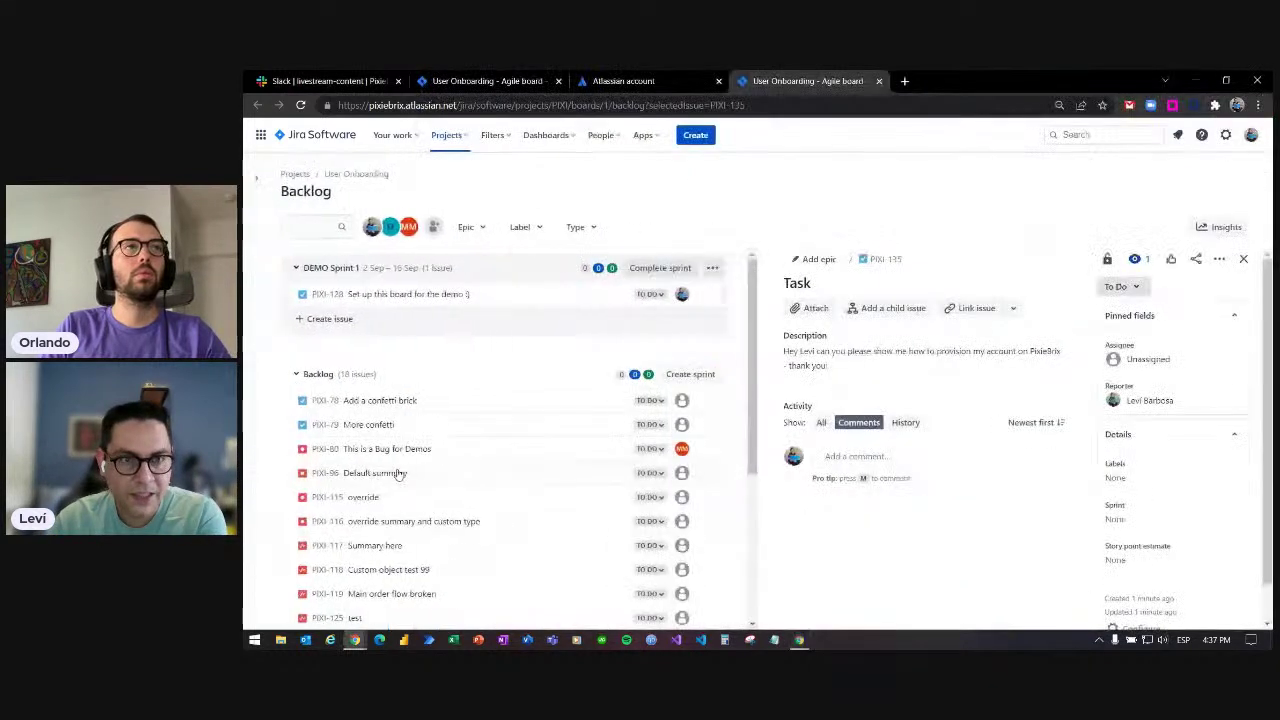
pyautogui.click(710, 105)
pyautogui.moveTo(710, 105); pyautogui.dragTo(755, 107)
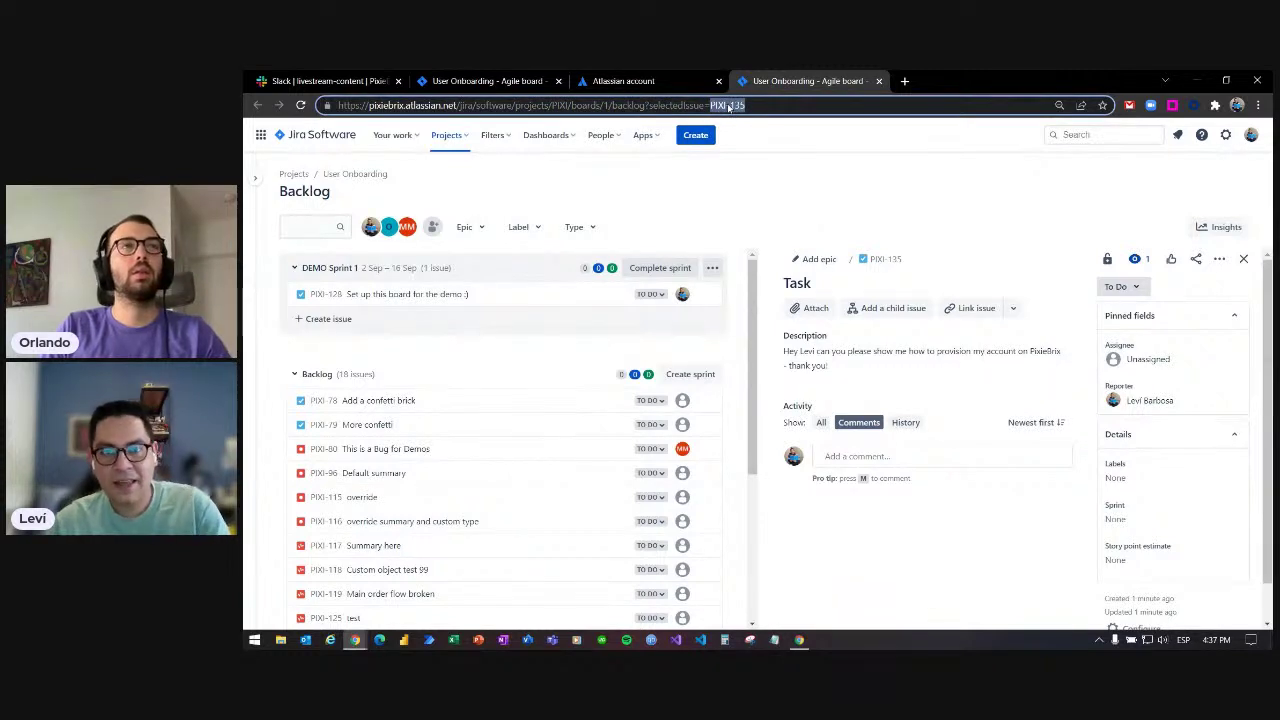
pyautogui.hotkey('alt', 'Tab')
pyautogui.click(983, 256)
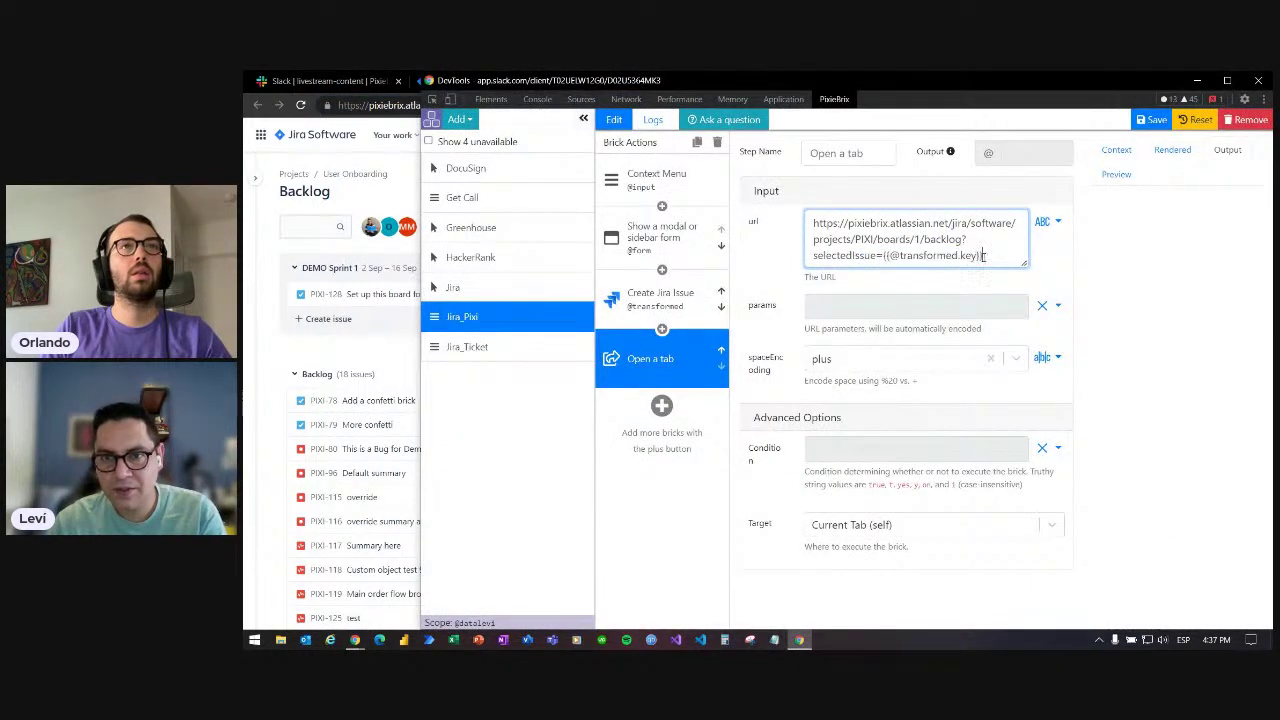
pyautogui.moveTo(983, 256); pyautogui.dragTo(883, 256)
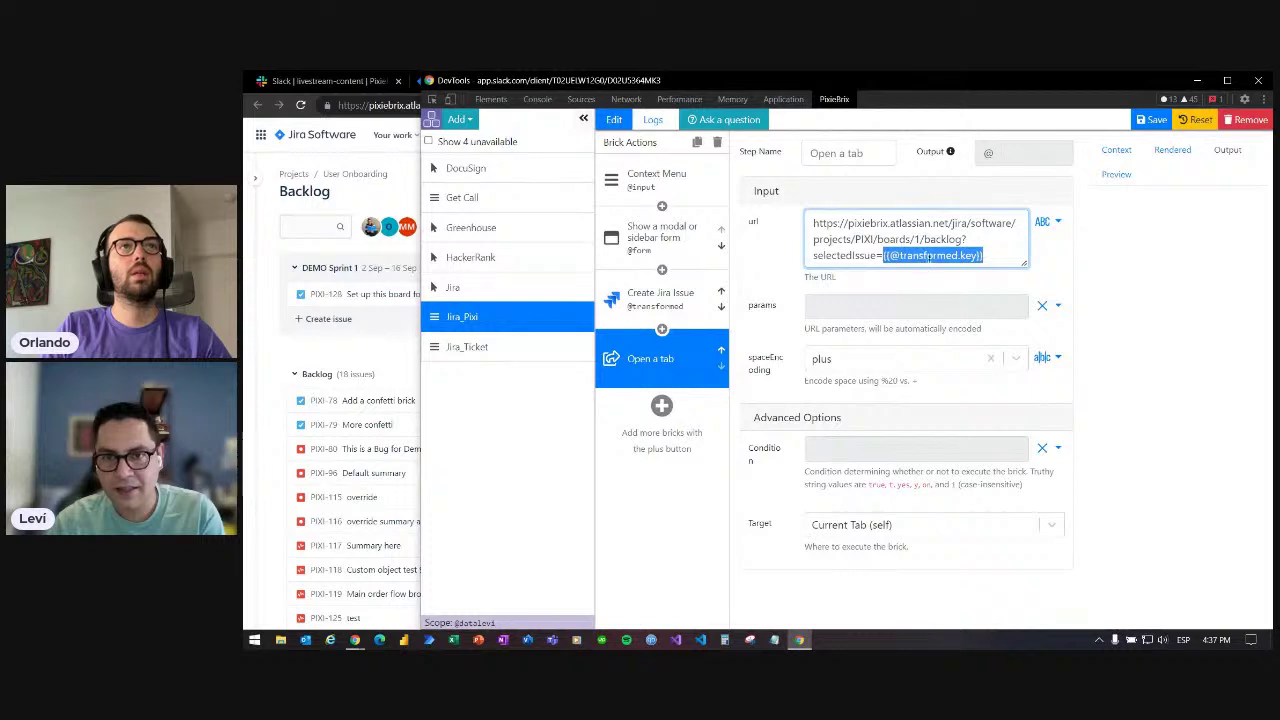
pyautogui.click(940, 258)
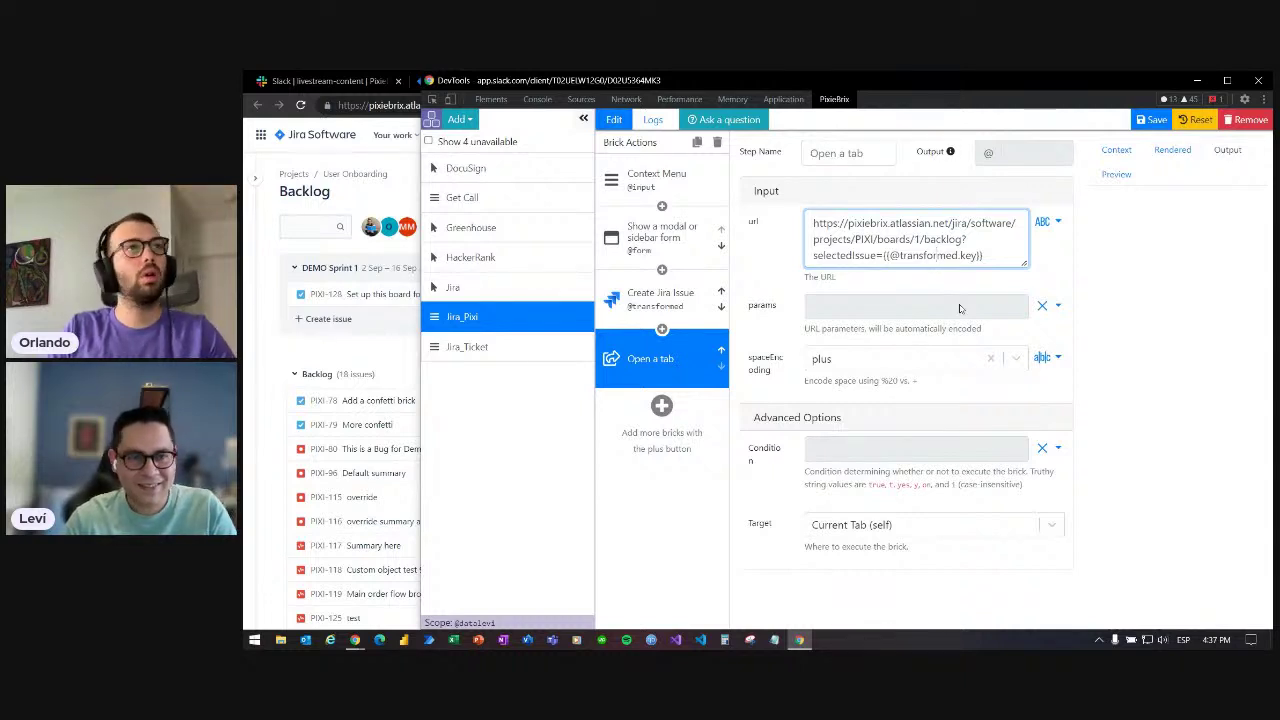
pyautogui.click(1098, 385)
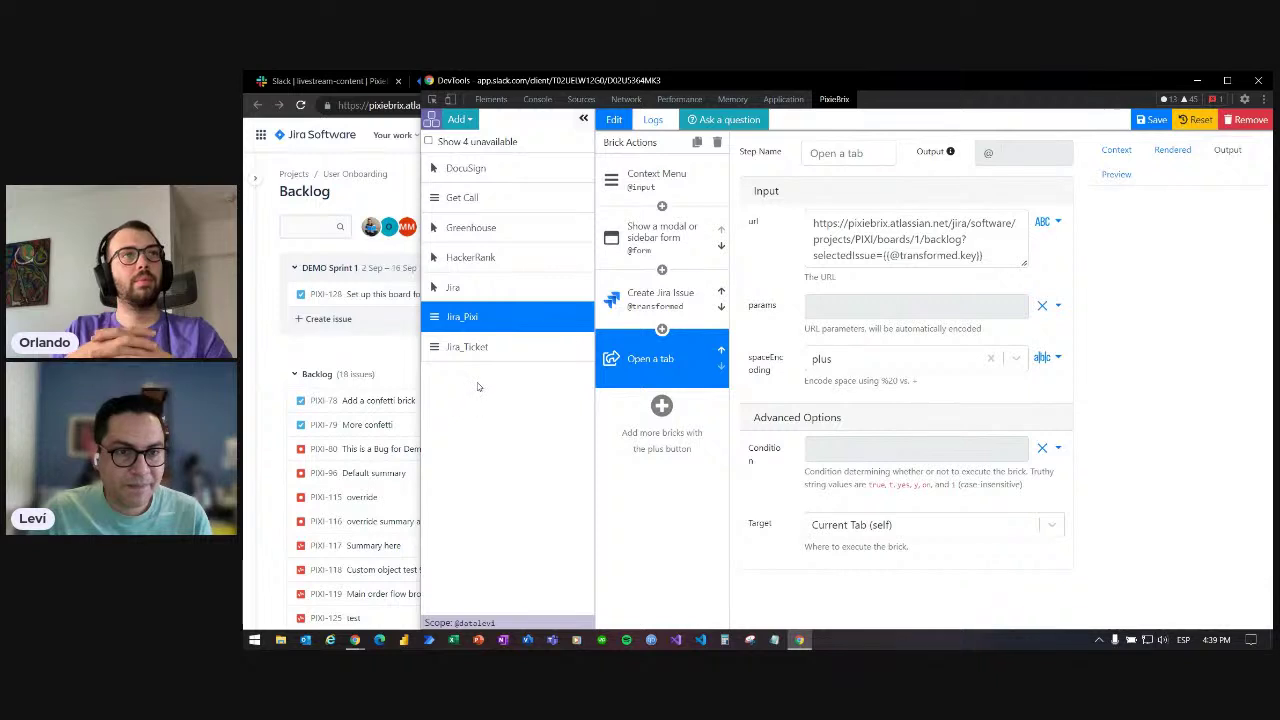
pyautogui.click(401, 362)
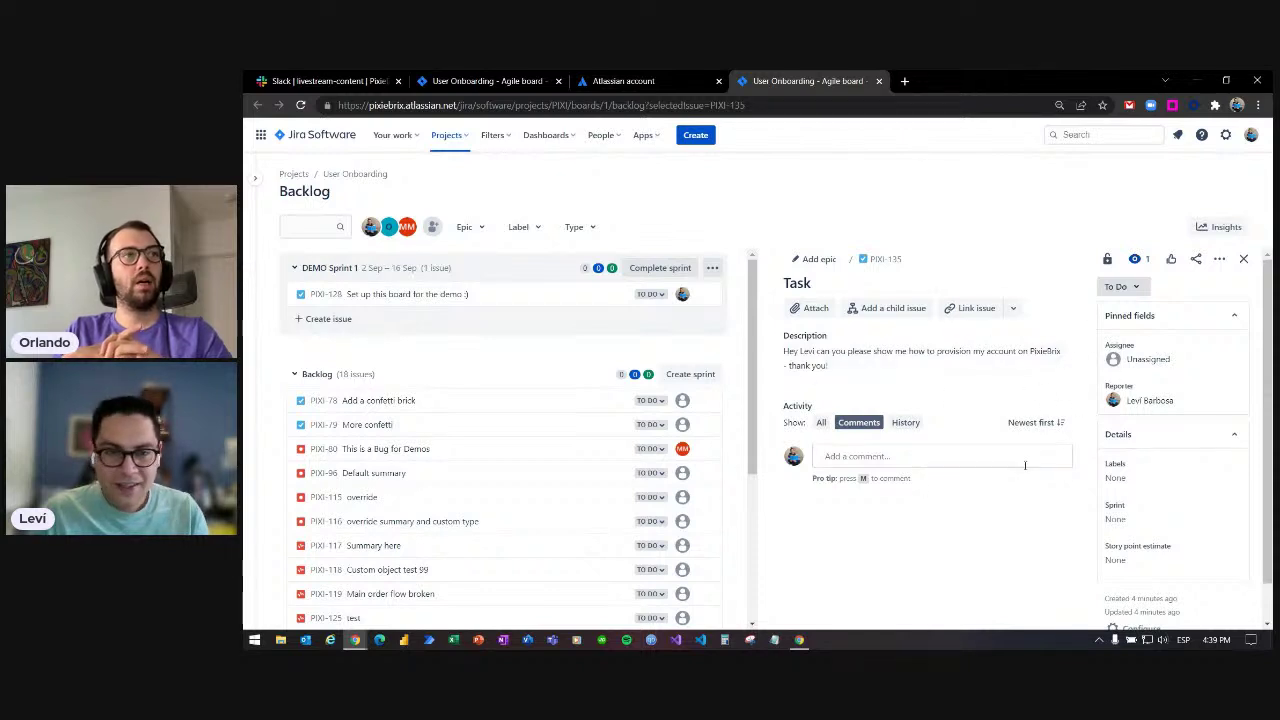
pyautogui.hotkey('alt', 'Tab')
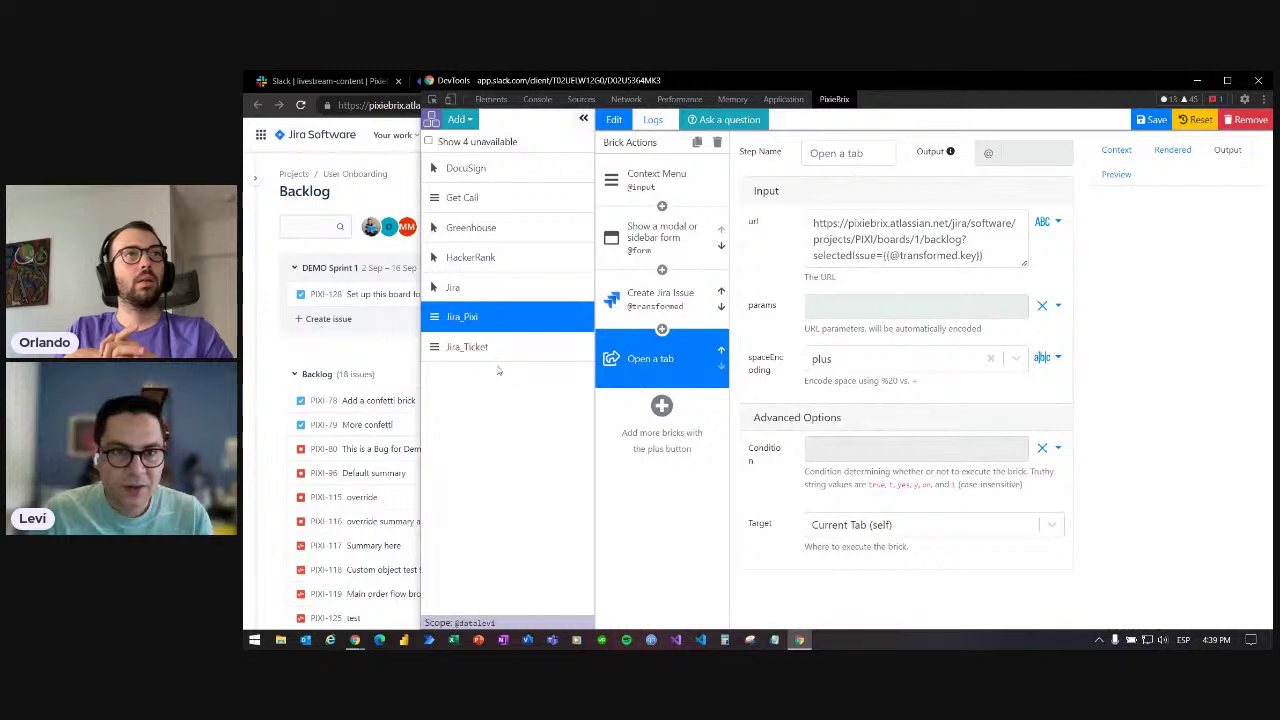
# - Advance from the Use Case #2: Jira slide to the closing 'That's it' thank-you slide
pyautogui.click(463, 120)
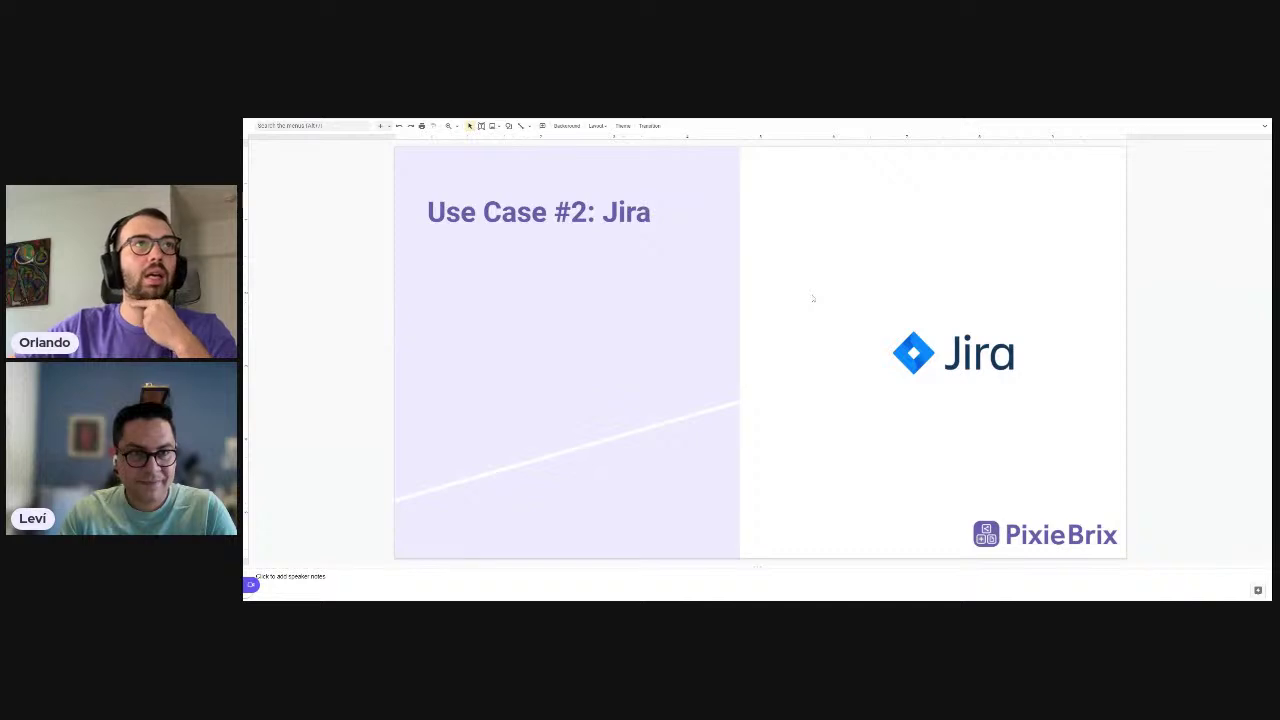
pyautogui.scroll(-1, 813, 298)
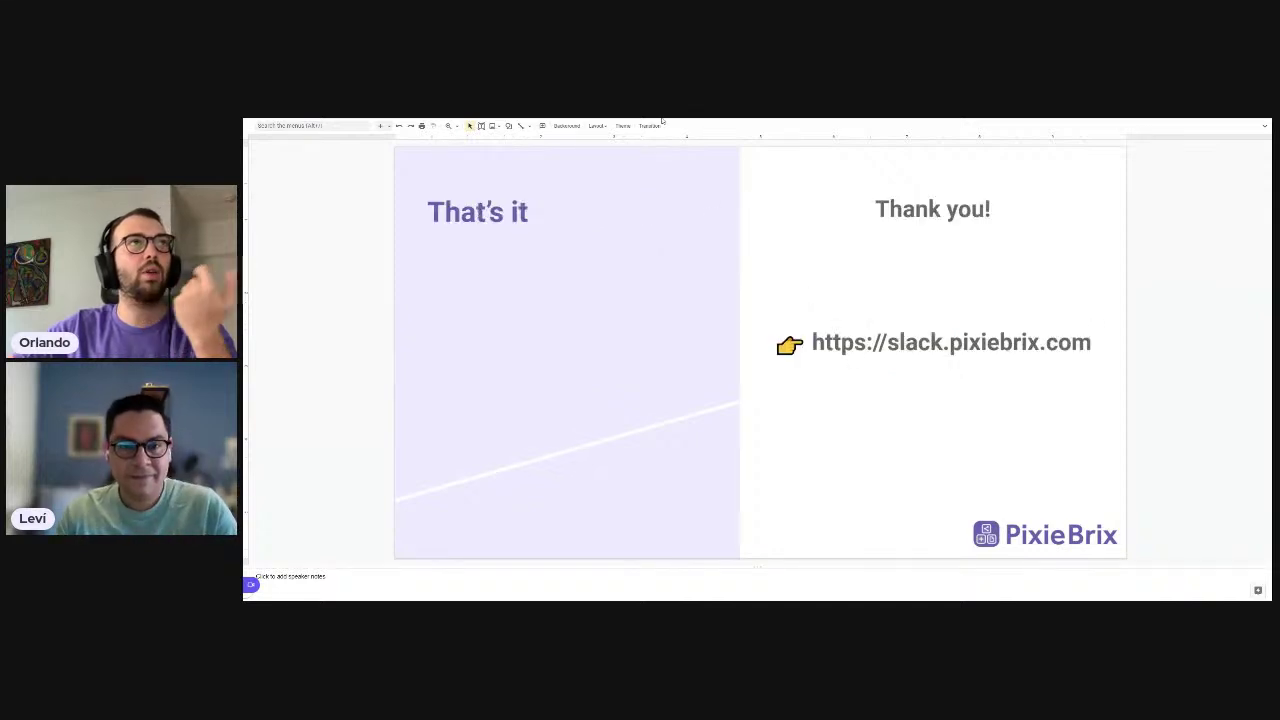